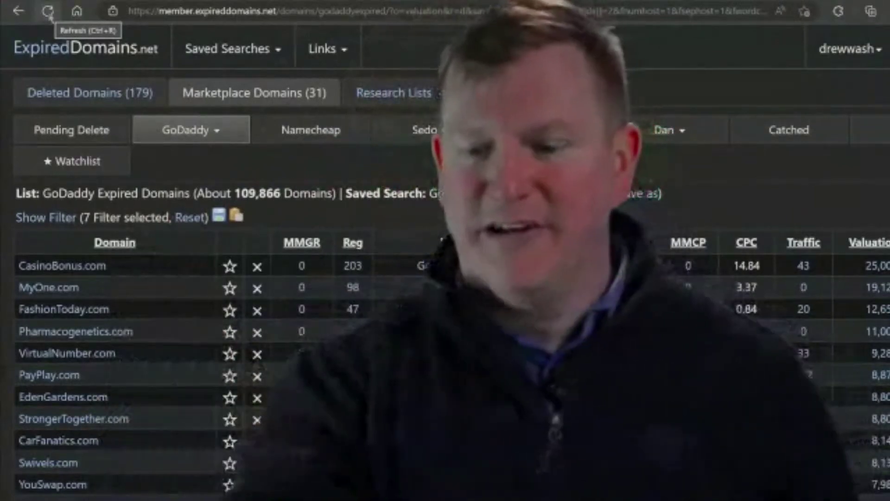
{"action": "scroll", "coordinate": [242, 183], "scroll_direction": "up", "scroll_amount": 5}
{"action": "scroll", "coordinate": [242, 183], "scroll_direction": "down", "scroll_amount": 3}
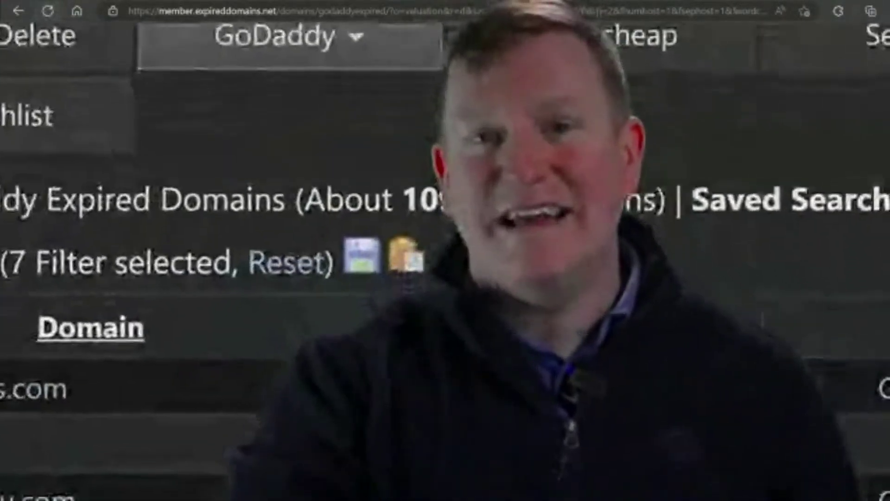
{"action": "scroll", "coordinate": [242, 183], "scroll_direction": "right", "scroll_amount": 4}
{"action": "scroll", "coordinate": [242, 183], "scroll_direction": "right", "scroll_amount": 1}
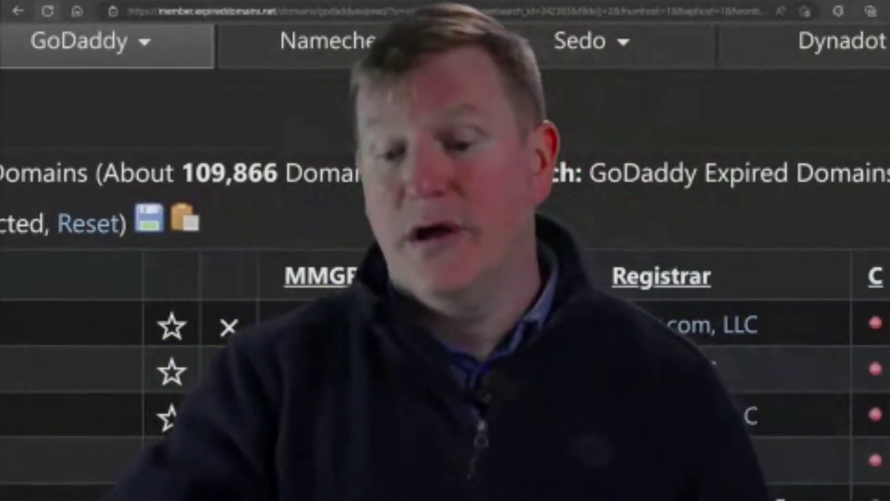
{"action": "scroll", "coordinate": [445, 259], "scroll_direction": "down", "scroll_amount": 5}
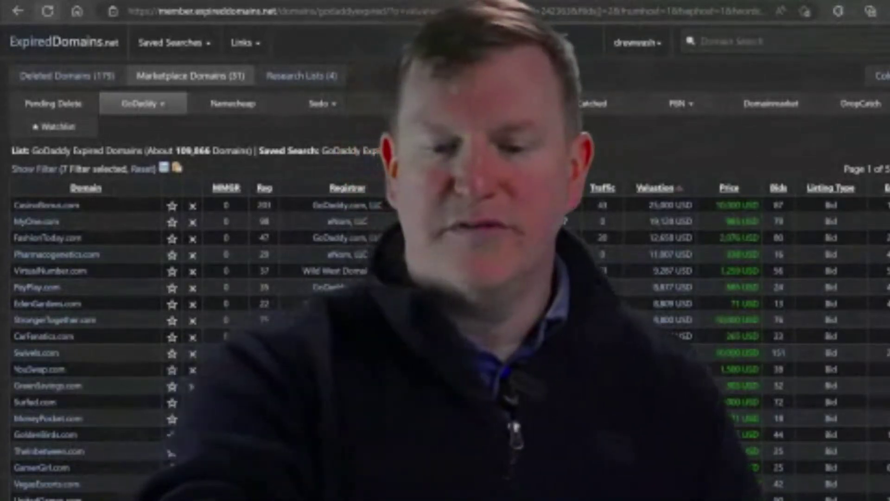
- Return to the ExpiredDomains.net home page and open the GoDaddy expired domains list among the marketplace domains
{"action": "left_click", "coordinate": [65, 42]}
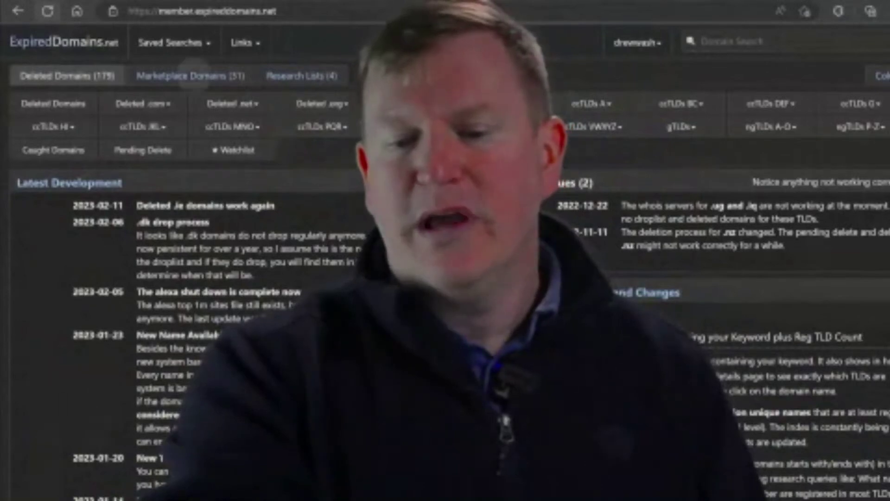
{"action": "left_click", "coordinate": [193, 74]}
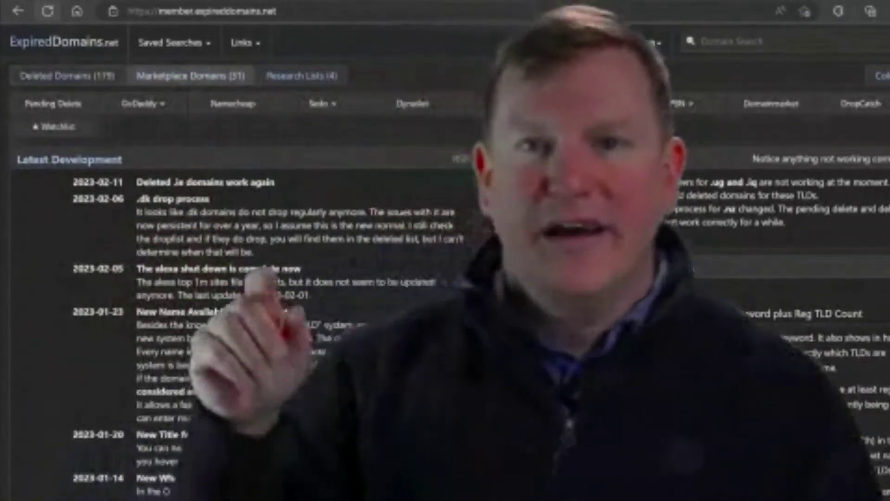
{"action": "key", "text": "ctrl+plus"}
{"action": "key", "text": "ctrl+plus"}
{"action": "key", "text": "ctrl+plus"}
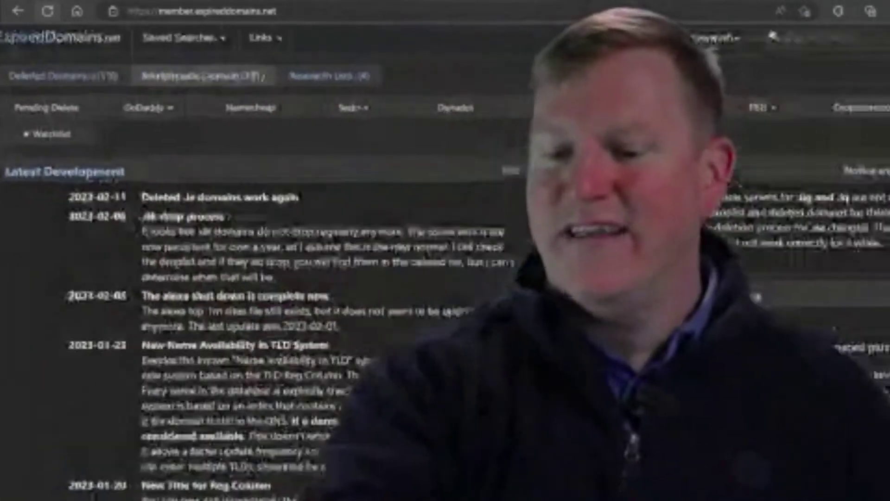
{"action": "left_click", "coordinate": [204, 137]}
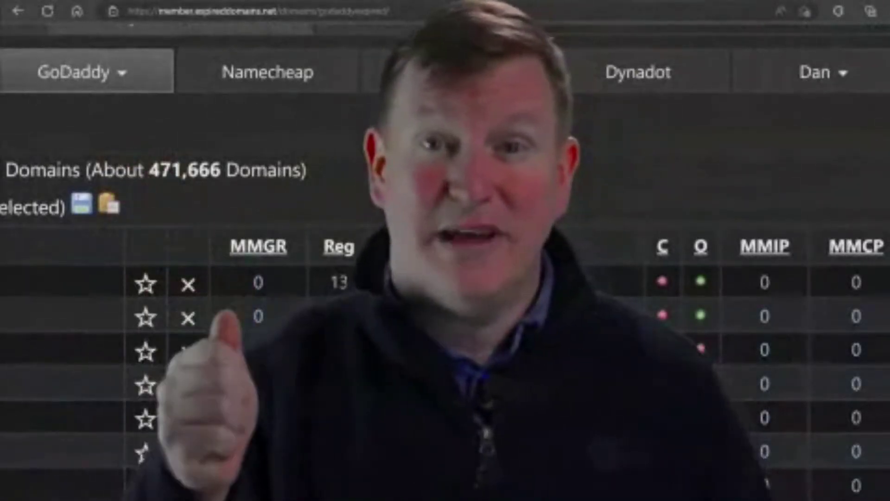
- Load the saved search GoDaddy Expired Domains and sort its results by valuation, highest first
{"action": "scroll", "coordinate": [445, 259], "scroll_direction": "down", "scroll_amount": 5}
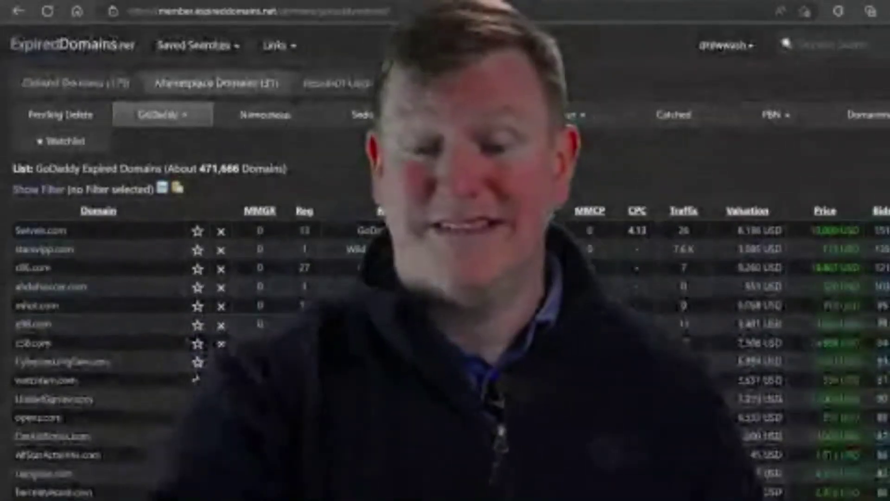
{"action": "left_click", "coordinate": [223, 44]}
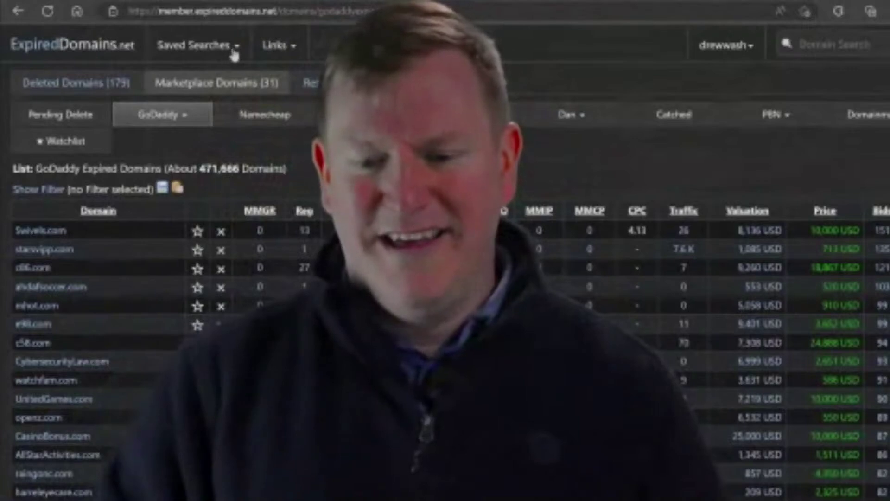
{"action": "mouse_move", "coordinate": [234, 55]}
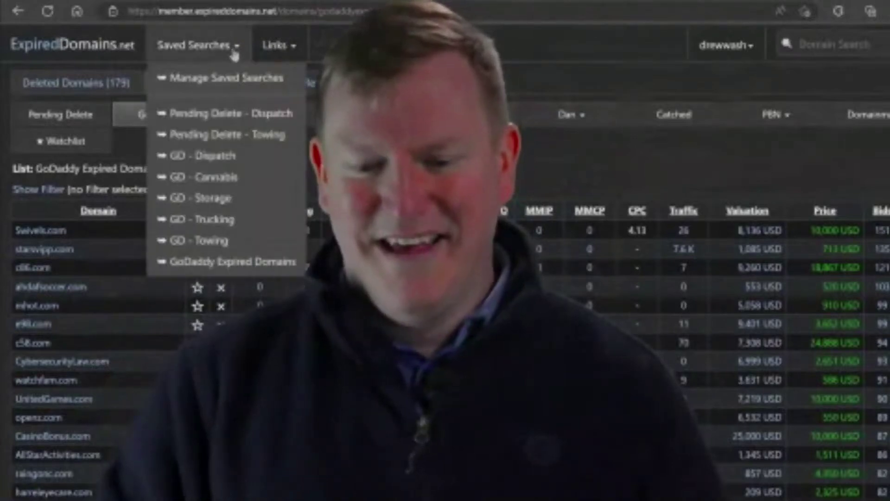
{"action": "left_click", "coordinate": [255, 269]}
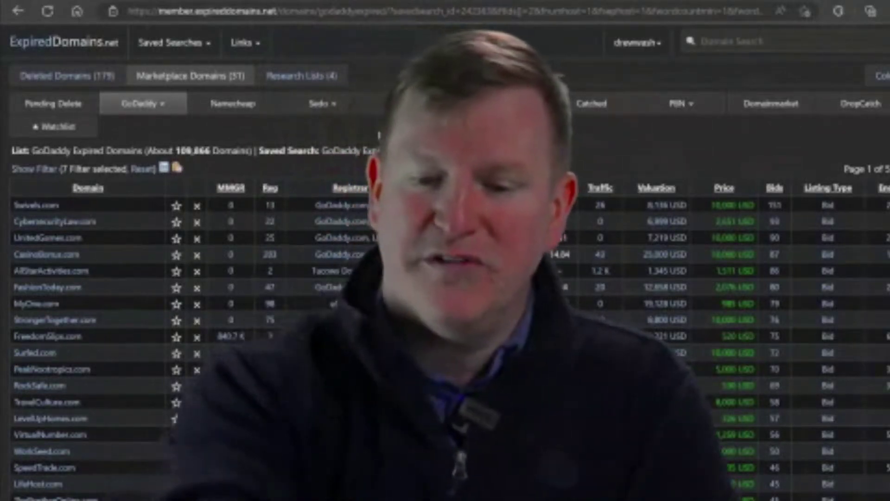
{"action": "scroll", "coordinate": [33, 208], "scroll_direction": "up", "scroll_amount": 3}
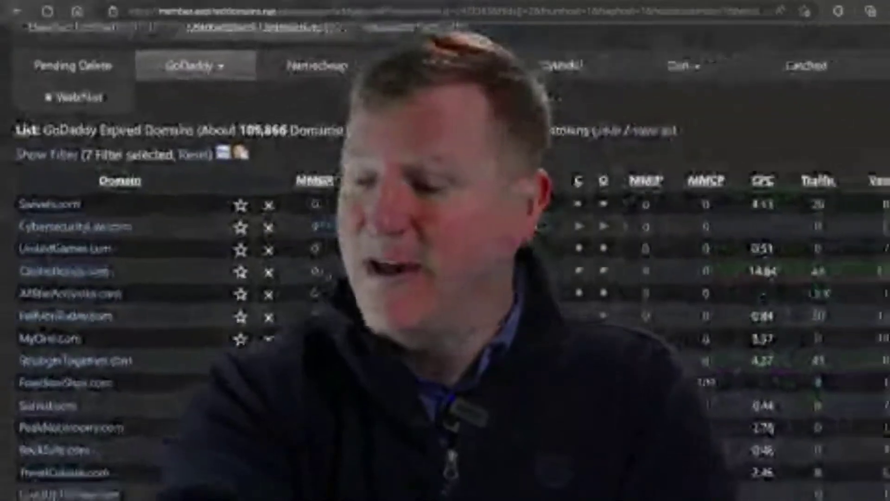
{"action": "scroll", "coordinate": [33, 207], "scroll_direction": "down", "scroll_amount": 2}
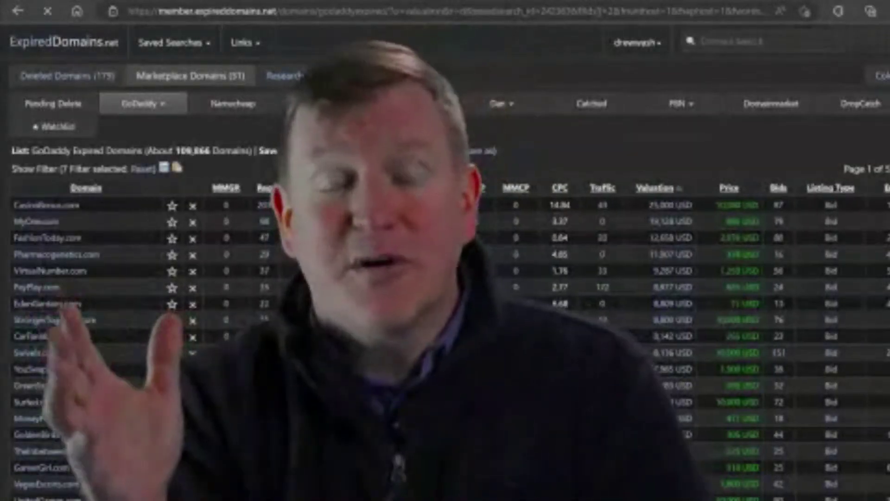
- Examine the CPC, traffic, valuation, price, bids, end time and Reg columns for the highest-valued domains in the list
{"action": "scroll", "coordinate": [445, 278], "scroll_direction": "down", "scroll_amount": 4}
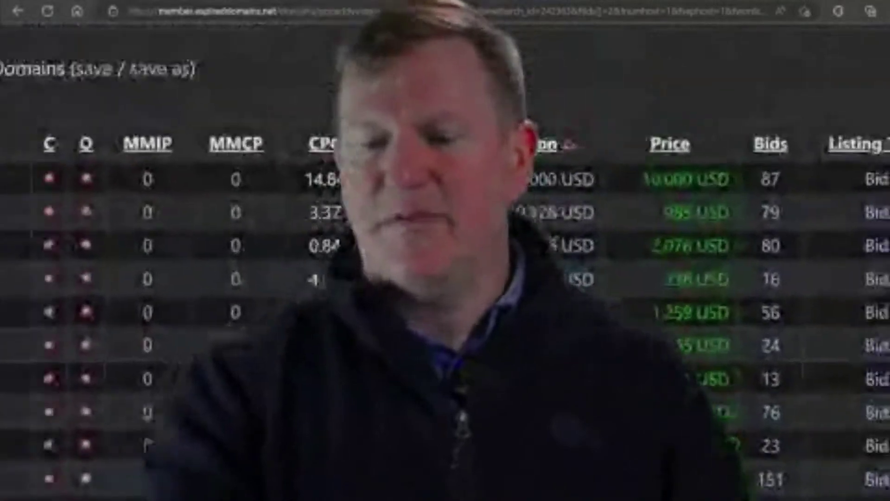
{"action": "scroll", "coordinate": [445, 278], "scroll_direction": "right", "scroll_amount": 4}
{"action": "scroll", "coordinate": [445, 278], "scroll_direction": "left", "scroll_amount": 1}
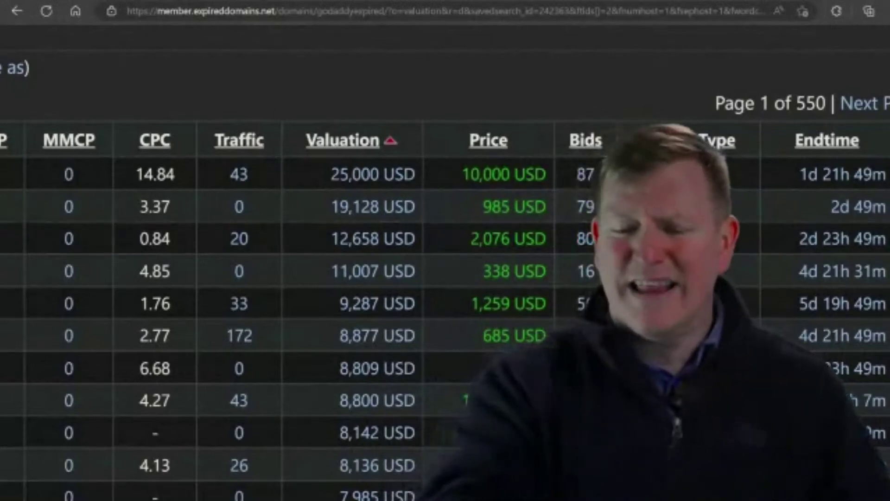
{"action": "scroll", "coordinate": [445, 259], "scroll_direction": "down", "scroll_amount": 5}
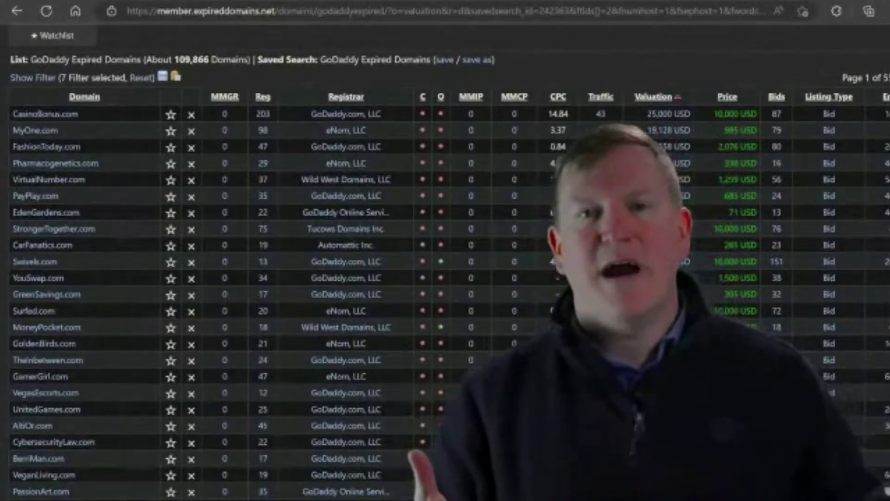
{"action": "scroll", "coordinate": [278, 260], "scroll_direction": "up", "scroll_amount": 5}
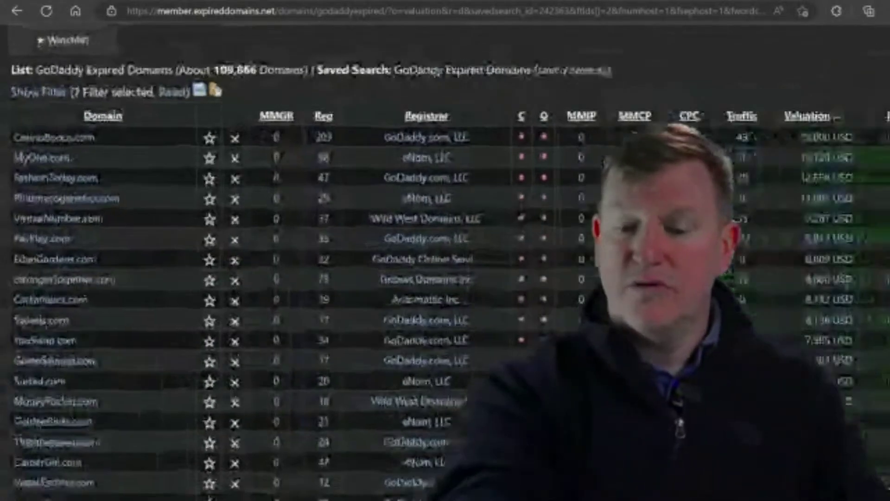
{"action": "scroll", "coordinate": [278, 260], "scroll_direction": "down", "scroll_amount": 3}
{"action": "scroll", "coordinate": [278, 259], "scroll_direction": "down", "scroll_amount": 1}
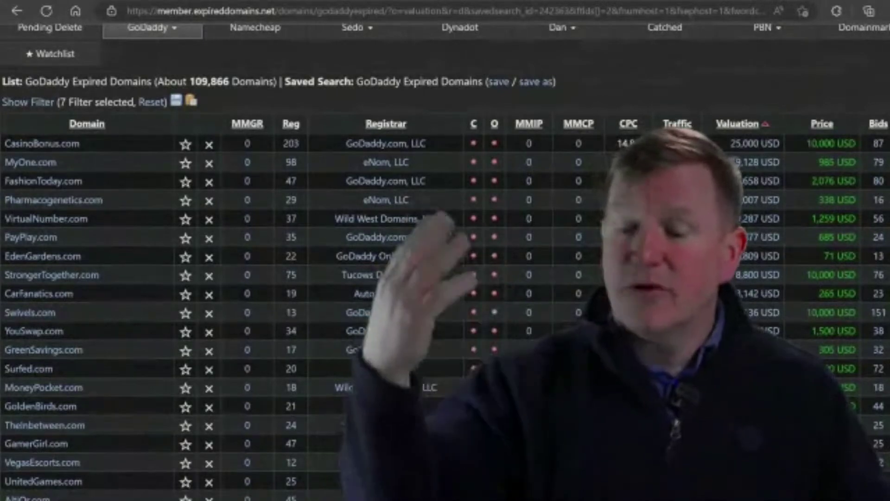
{"action": "scroll", "coordinate": [278, 259], "scroll_direction": "up", "scroll_amount": 1}
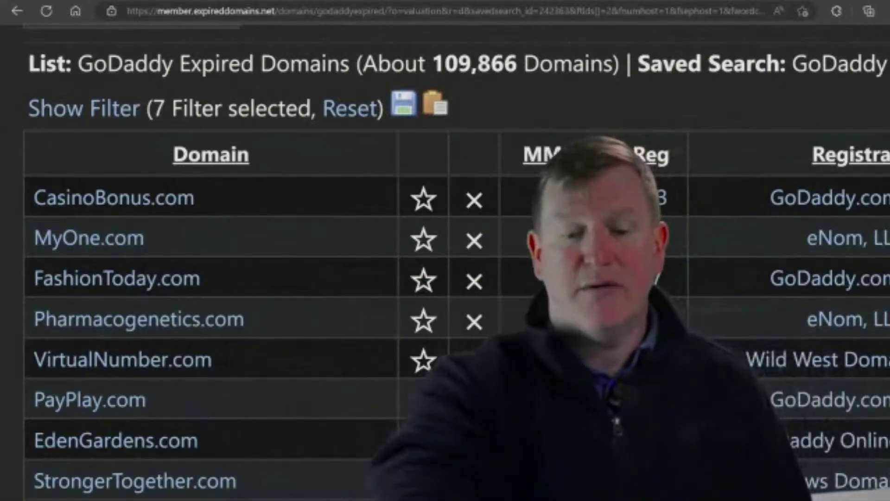
{"action": "scroll", "coordinate": [445, 260], "scroll_direction": "down", "scroll_amount": 1}
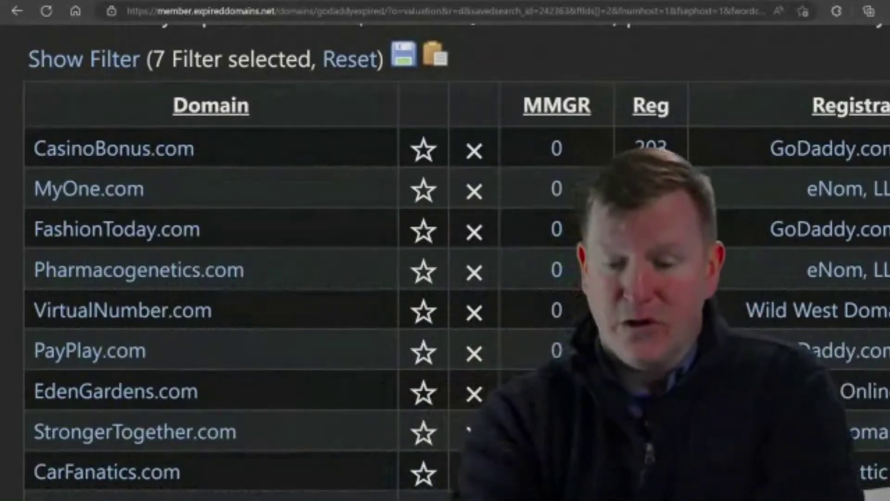
{"action": "scroll", "coordinate": [445, 260], "scroll_direction": "down", "scroll_amount": 2}
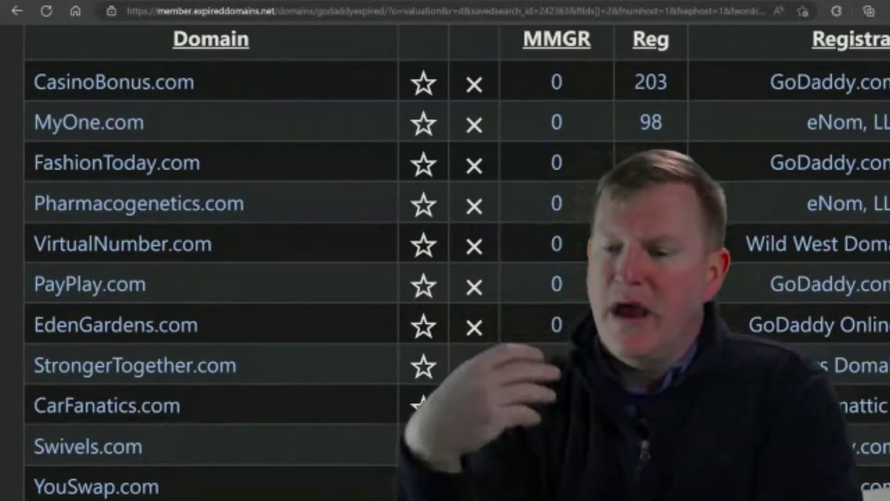
{"action": "scroll", "coordinate": [445, 259], "scroll_direction": "up", "scroll_amount": 1}
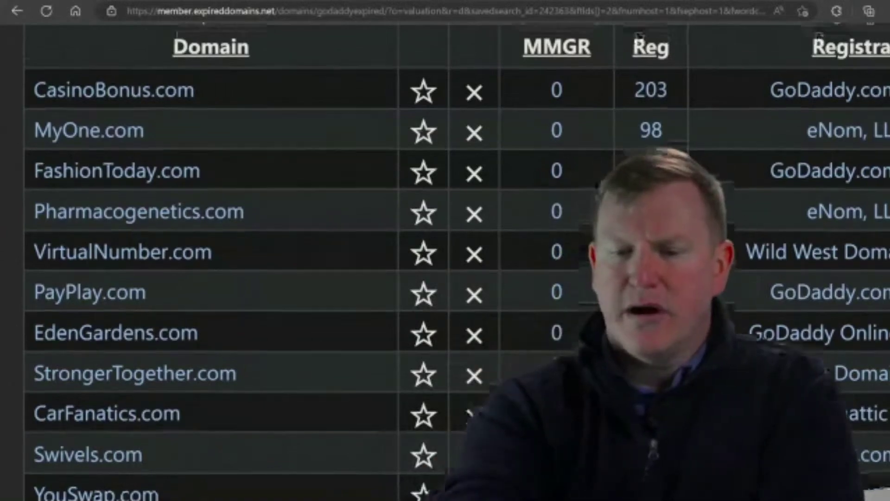
{"action": "scroll", "coordinate": [445, 260], "scroll_direction": "down", "scroll_amount": 1}
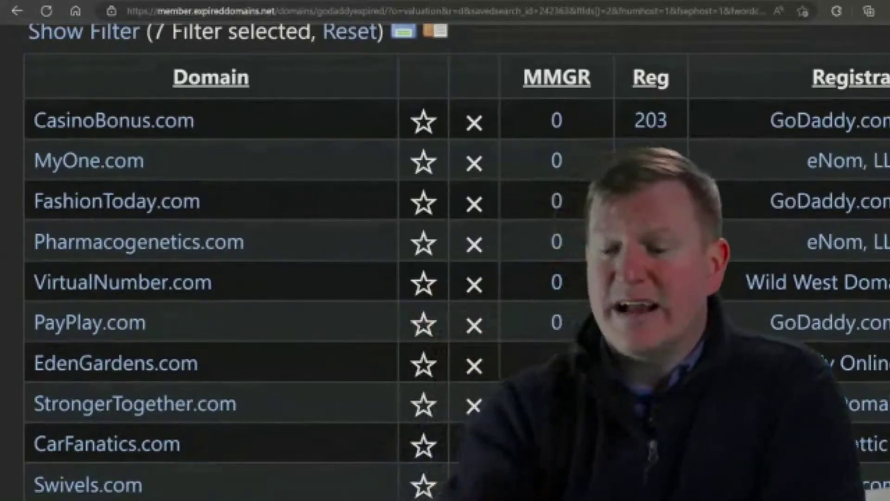
- Open the GoDaddy auction page for CasinoBonus.com, check its current bid, and return to the domain list
{"action": "left_click", "coordinate": [108, 119]}
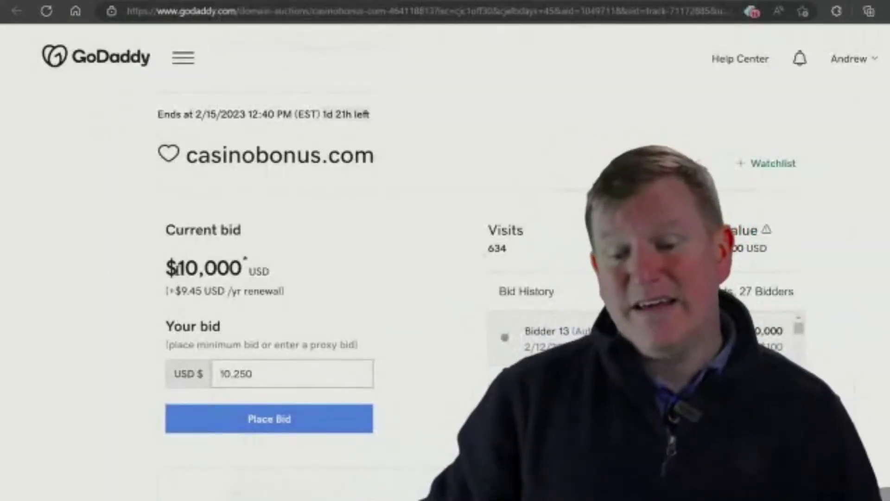
{"action": "left_click_drag", "start_coordinate": [168, 267], "coordinate": [254, 254]}
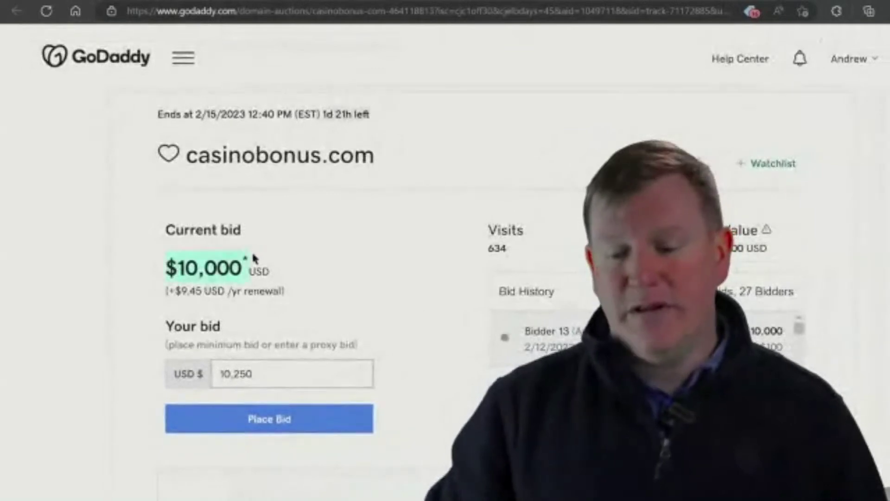
{"action": "left_click", "coordinate": [546, 243]}
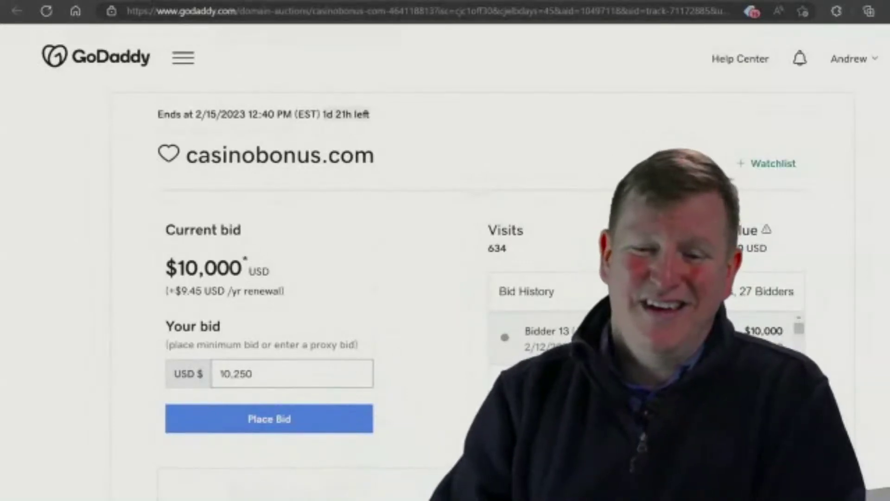
{"action": "key", "text": "ctrl+shift+Tab"}
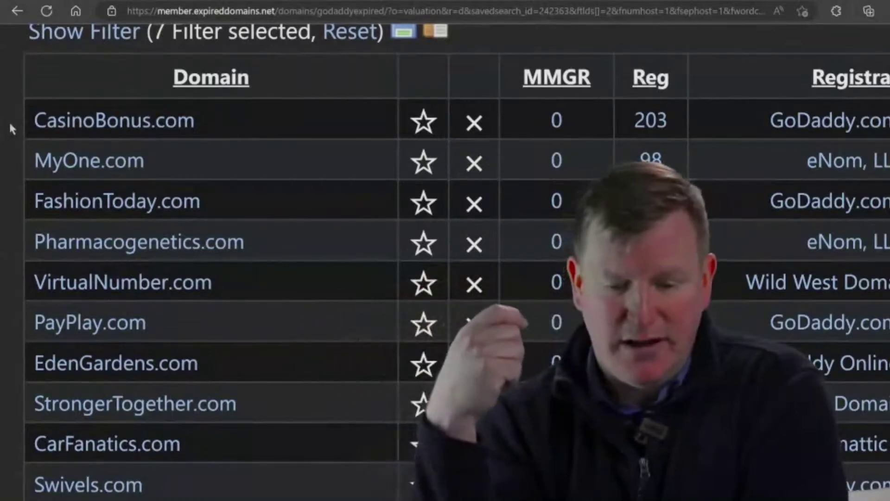
- Find CybersecurityLaw.com in the domain list, open its GoDaddy auction page and copy the name without the .com extension
{"action": "scroll", "coordinate": [9, 121], "scroll_direction": "down", "scroll_amount": 3}
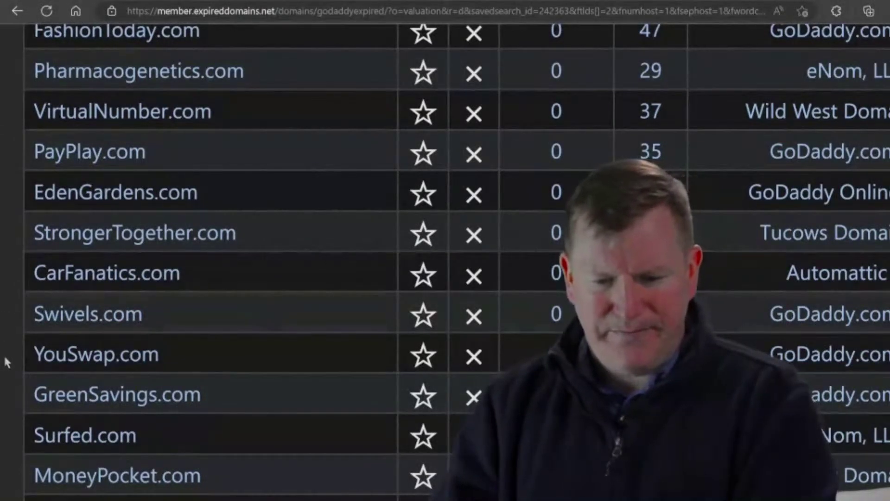
{"action": "scroll", "coordinate": [4, 354], "scroll_direction": "down", "scroll_amount": 2}
{"action": "scroll", "coordinate": [4, 354], "scroll_direction": "down", "scroll_amount": 2}
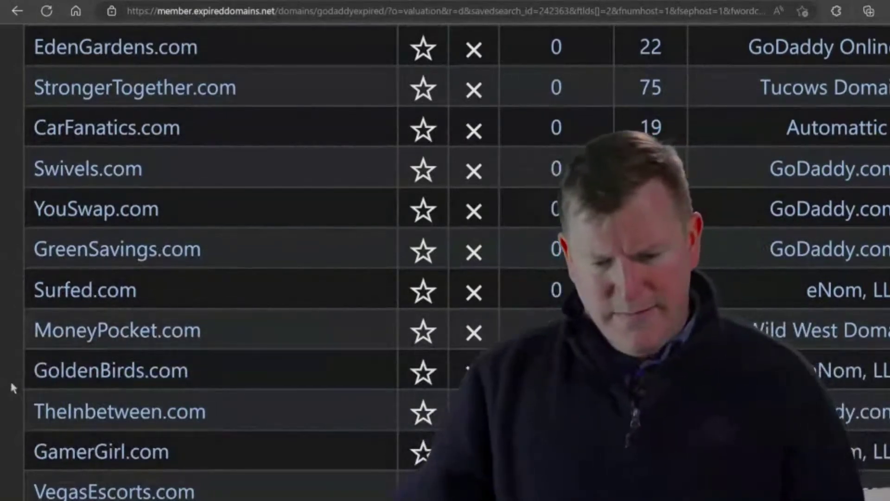
{"action": "scroll", "coordinate": [10, 379], "scroll_direction": "down", "scroll_amount": 2}
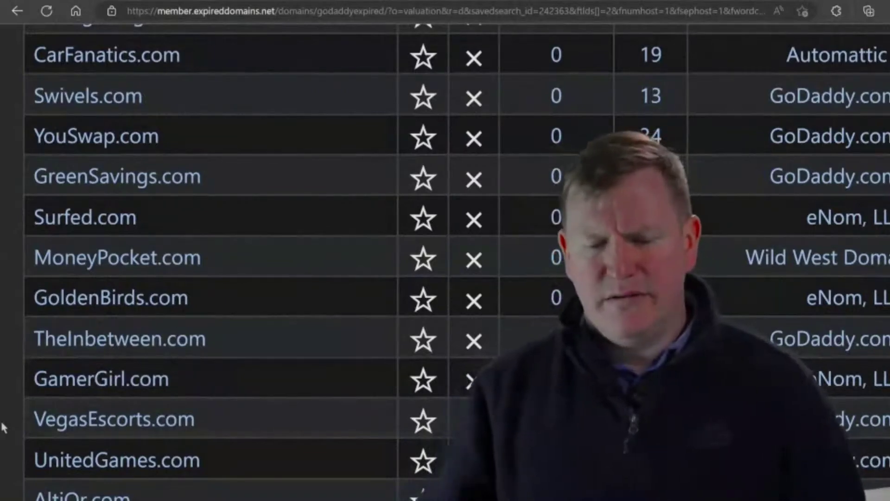
{"action": "scroll", "coordinate": [3, 426], "scroll_direction": "down", "scroll_amount": 2}
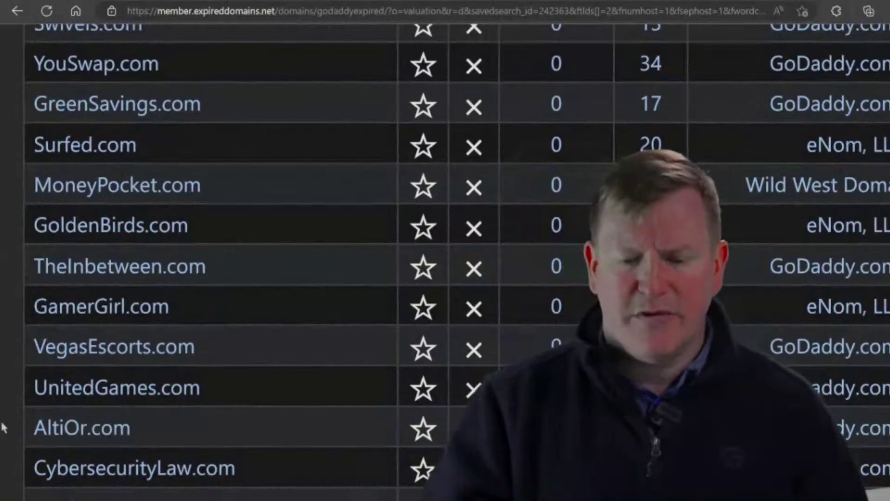
{"action": "scroll", "coordinate": [4, 426], "scroll_direction": "down", "scroll_amount": 10}
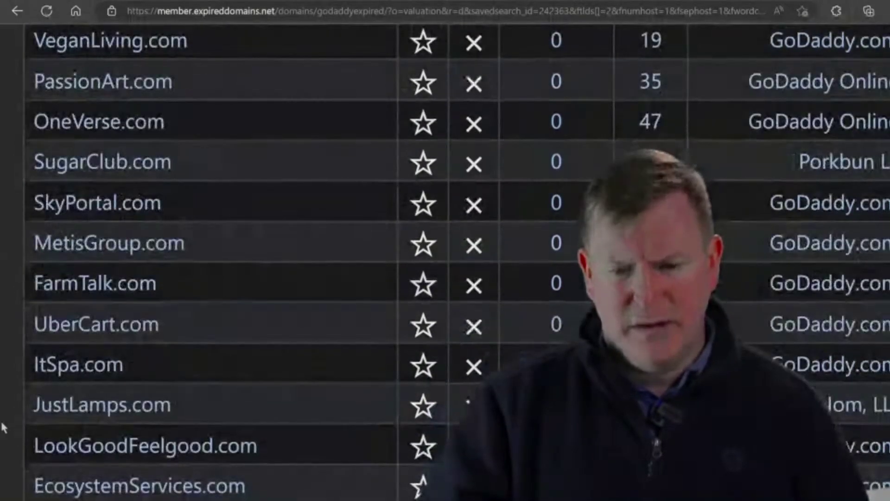
{"action": "scroll", "coordinate": [4, 426], "scroll_direction": "up", "scroll_amount": 10}
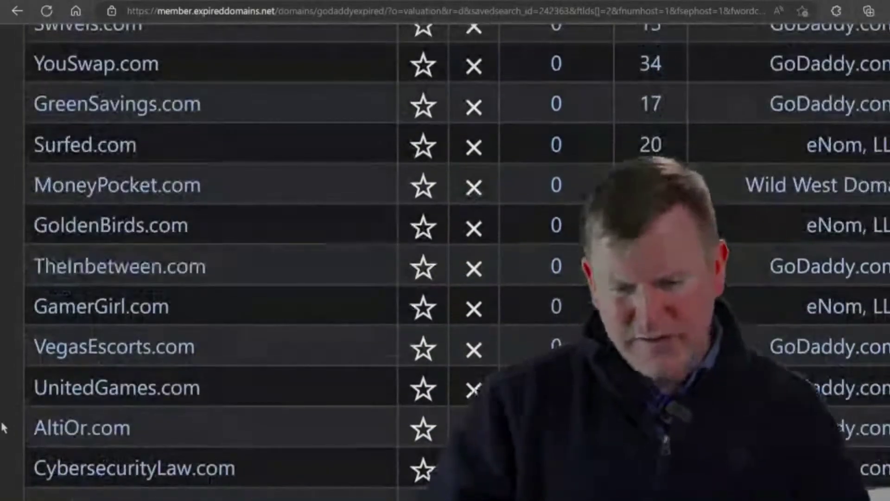
{"action": "left_click", "coordinate": [123, 478]}
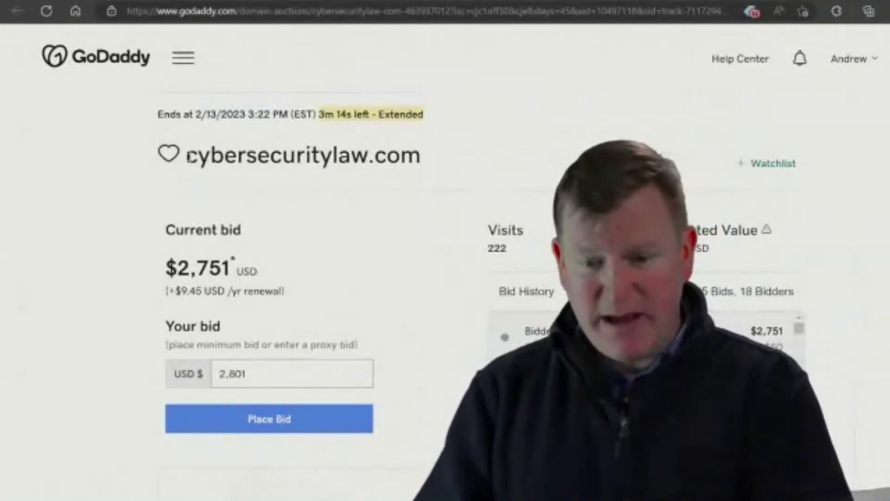
{"action": "left_click_drag", "start_coordinate": [189, 157], "coordinate": [367, 156]}
{"action": "key", "text": "ctrl+c"}
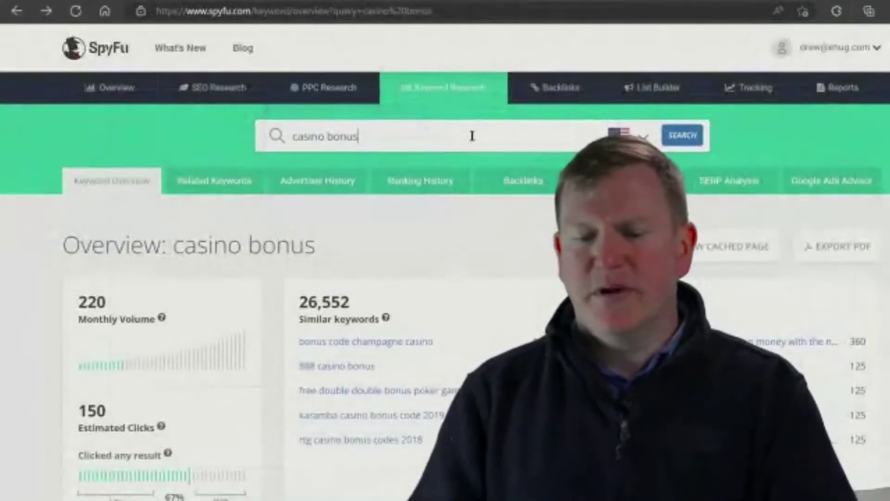
- Replace the SpyFu keyword query with "cyber security law" as three separate words and run the search
{"action": "left_click_drag", "start_coordinate": [397, 139], "coordinate": [288, 138]}
{"action": "key", "text": "ctrl+v"}
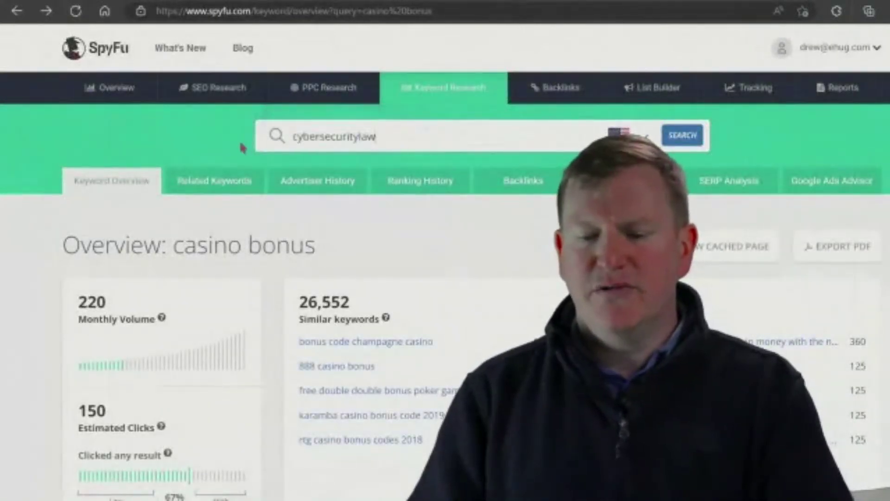
{"action": "left_click", "coordinate": [361, 137]}
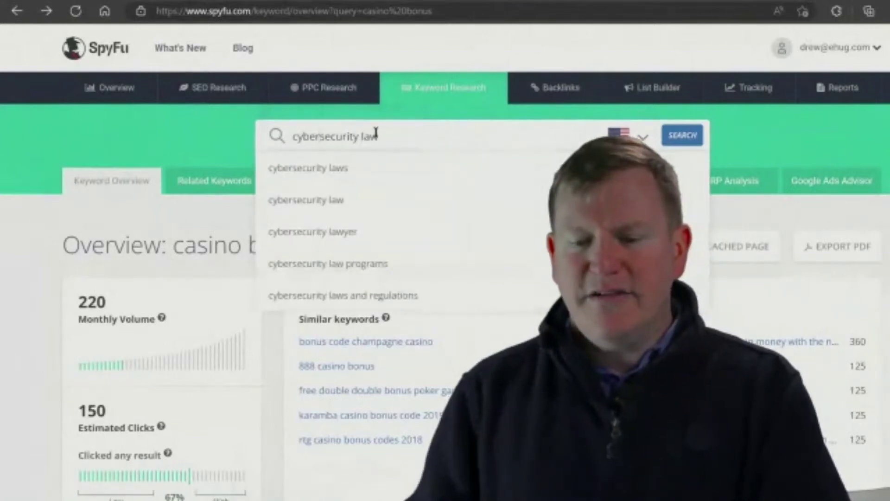
{"action": "left_click", "coordinate": [314, 136]}
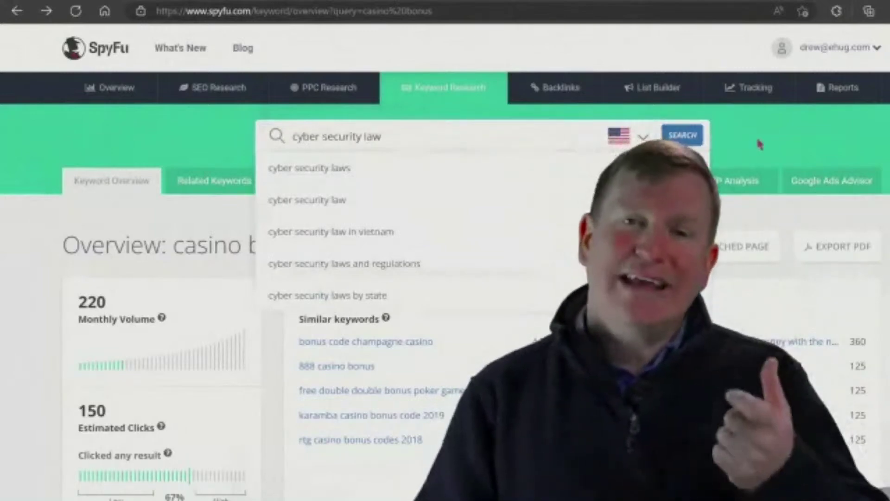
{"action": "left_click", "coordinate": [699, 143]}
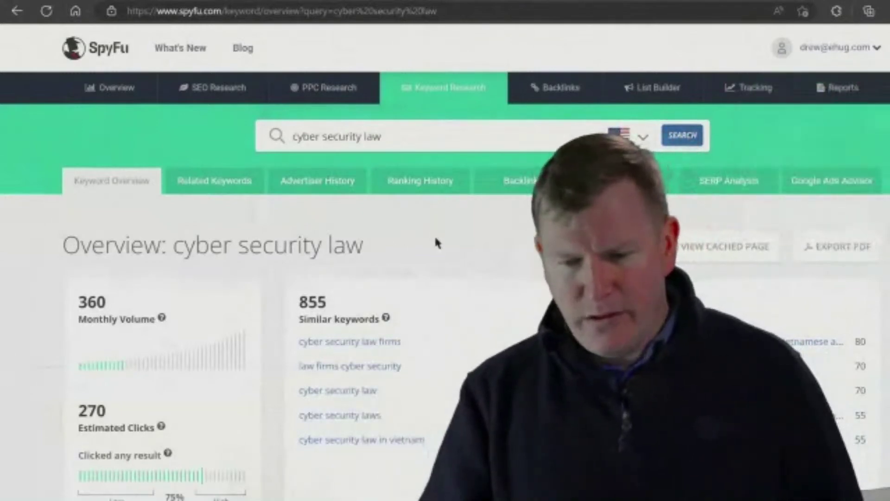
- Examine the monthly volume, difficulty, cost per click, monthly cost, search volume and advertisers data for the cyber security law keyword
{"action": "double_click", "coordinate": [176, 249]}
{"action": "left_click_drag", "start_coordinate": [80, 292], "coordinate": [125, 314]}
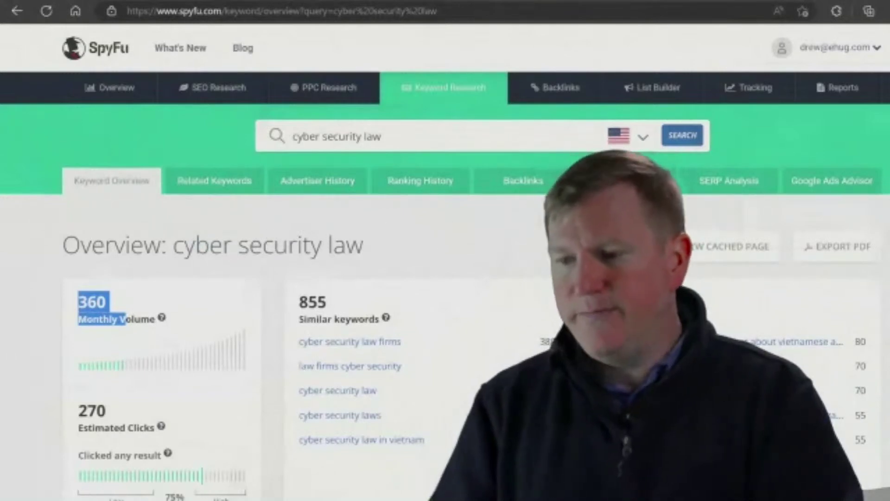
{"action": "scroll", "coordinate": [445, 279], "scroll_direction": "down", "scroll_amount": 10}
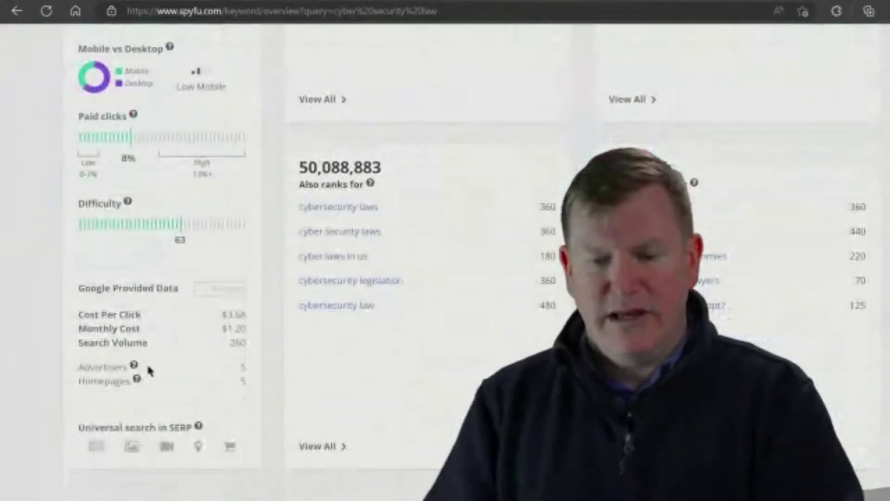
{"action": "scroll", "coordinate": [147, 366], "scroll_direction": "up", "scroll_amount": 5}
{"action": "scroll", "coordinate": [147, 367], "scroll_direction": "left", "scroll_amount": 1}
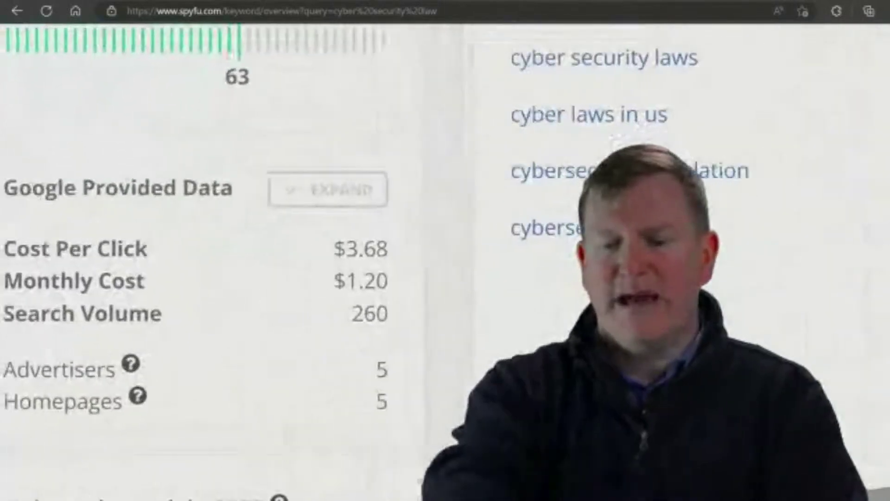
{"action": "scroll", "coordinate": [147, 366], "scroll_direction": "left", "scroll_amount": 3}
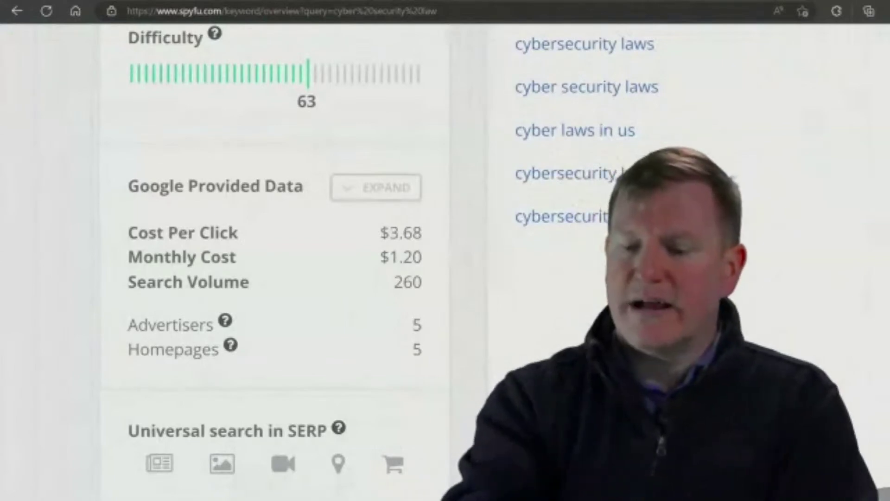
{"action": "scroll", "coordinate": [445, 262], "scroll_direction": "down", "scroll_amount": 5}
{"action": "scroll", "coordinate": [445, 262], "scroll_direction": "up", "scroll_amount": 10}
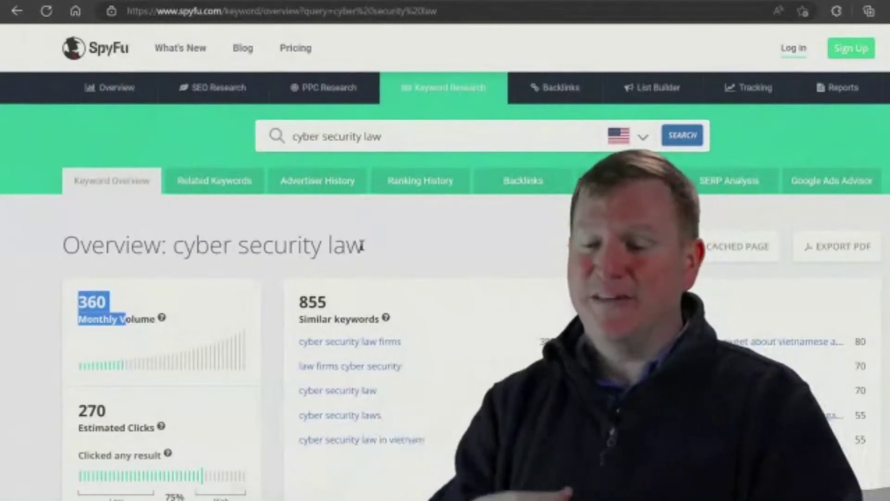
{"action": "left_click", "coordinate": [366, 243]}
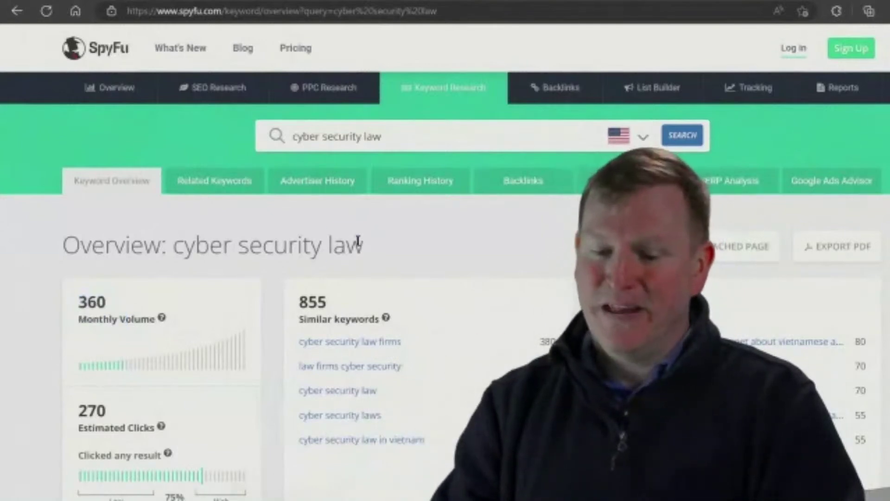
{"action": "left_click_drag", "start_coordinate": [363, 242], "coordinate": [174, 244]}
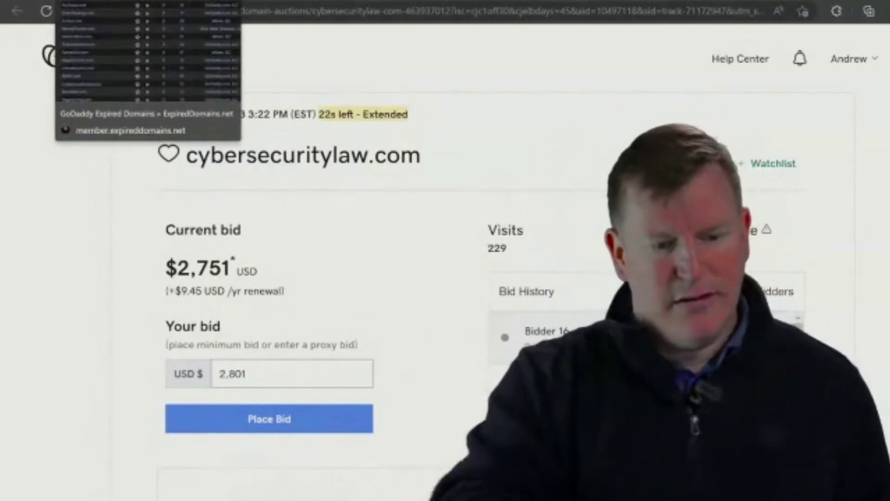
- Open the GoDaddy auction page for VeganLiving.com from the domain list, and search SpyFu for the keyword "vegan living"
{"action": "left_click", "coordinate": [92, 1]}
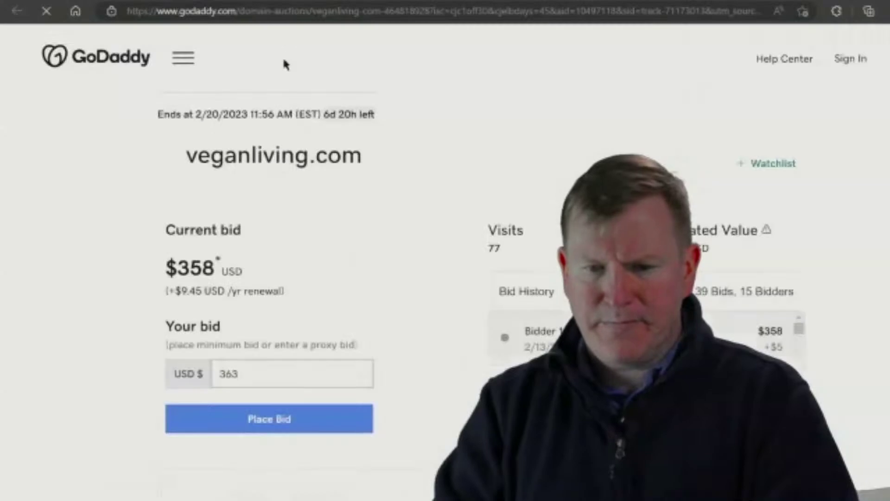
{"action": "left_click_drag", "start_coordinate": [187, 157], "coordinate": [305, 158]}
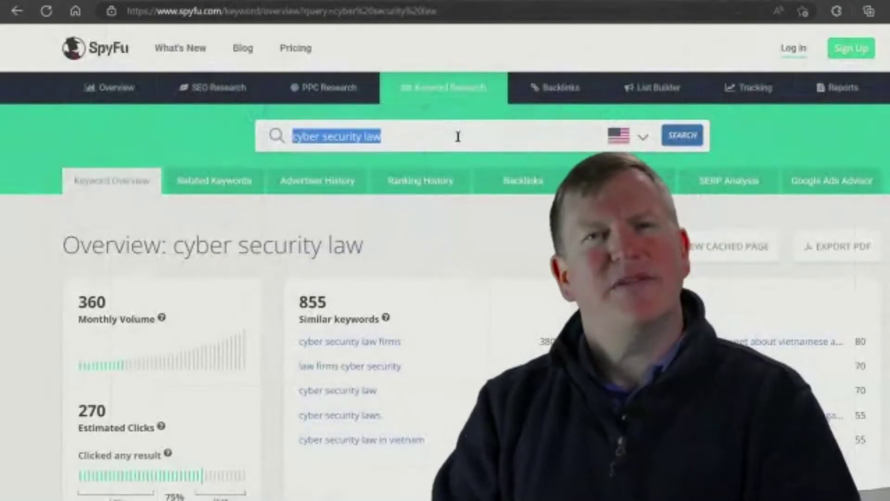
{"action": "type", "text": "vegan living"}
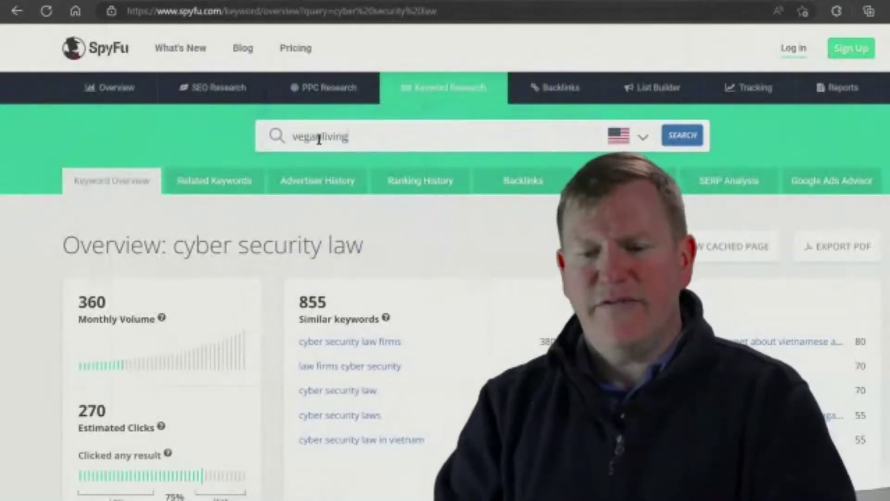
{"action": "left_click", "coordinate": [694, 140]}
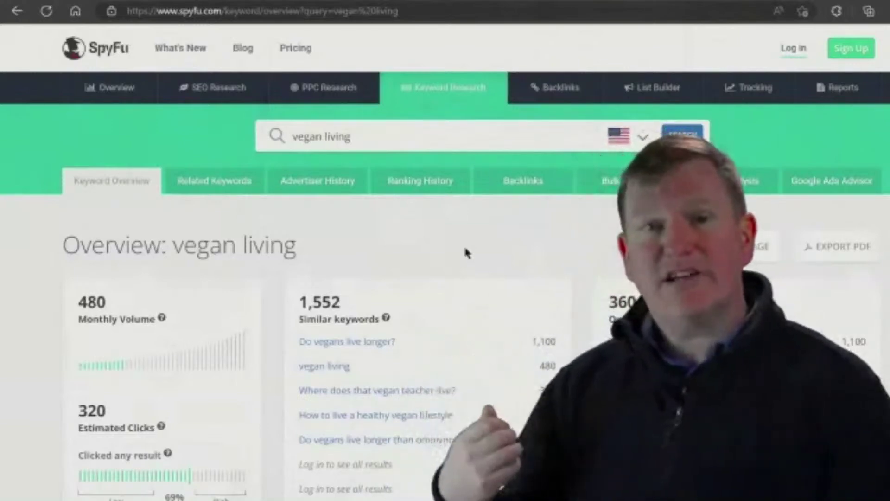
- Examine the monthly volume, estimated clicks, difficulty and Google Provided Data for the vegan living keyword
{"action": "scroll", "coordinate": [465, 250], "scroll_direction": "down", "scroll_amount": 3}
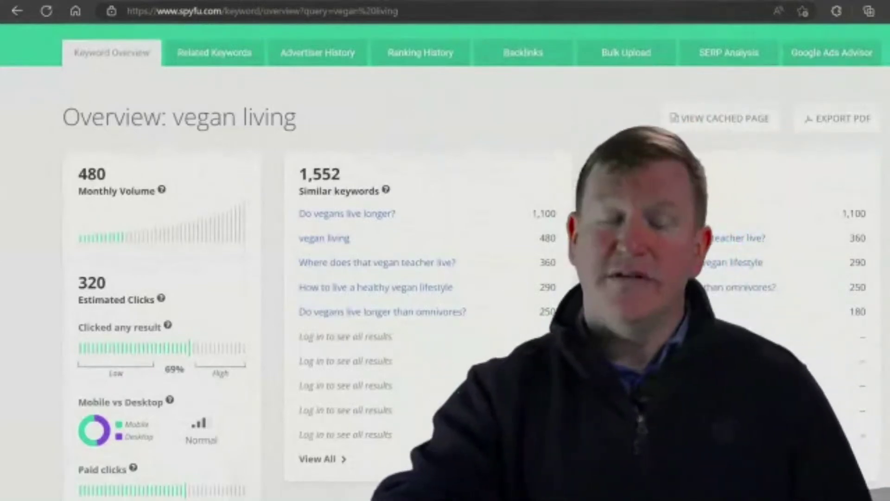
{"action": "scroll", "coordinate": [445, 260], "scroll_direction": "down", "scroll_amount": 7}
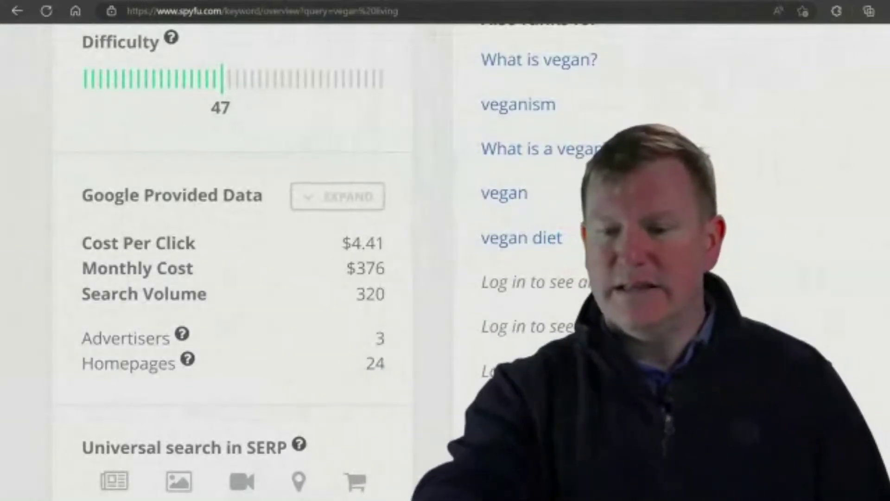
{"action": "scroll", "coordinate": [232, 260], "scroll_direction": "up", "scroll_amount": 10}
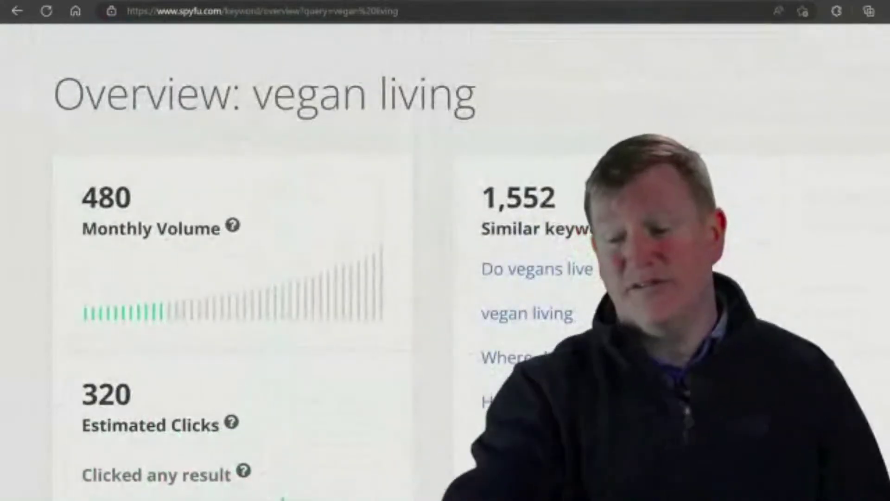
{"action": "key", "text": "ctrl+minus"}
{"action": "key", "text": "ctrl+minus"}
{"action": "key", "text": "ctrl+minus"}
{"action": "key", "text": "ctrl+minus"}
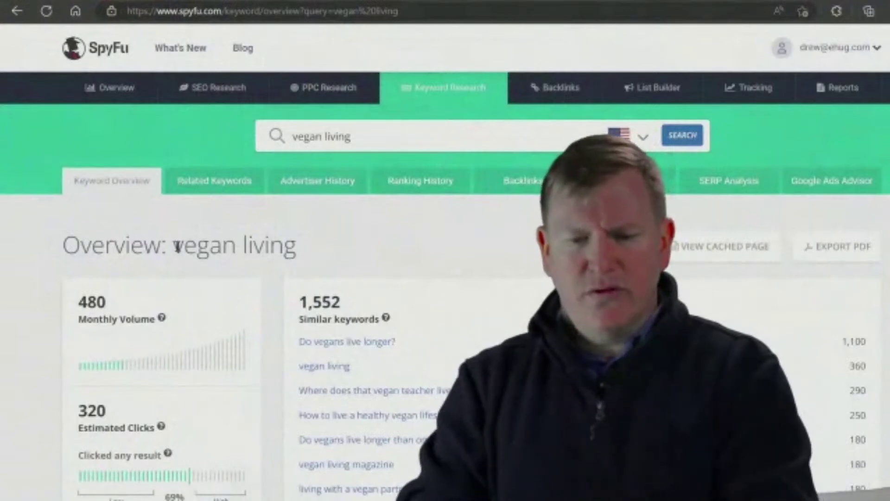
- Find the exact phrase "vegan living" on the keyword overview page, check where it occurs among the similar keywords, and end the find
{"action": "left_click_drag", "start_coordinate": [223, 239], "coordinate": [297, 245]}
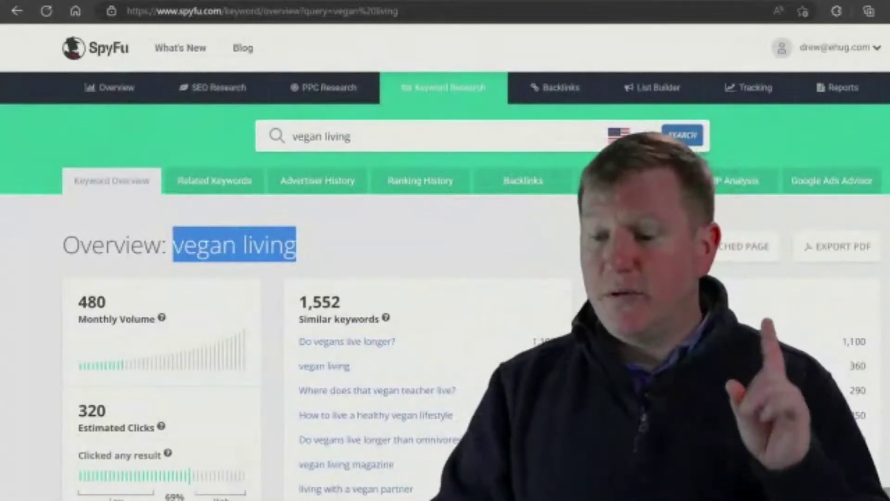
{"action": "left_click", "coordinate": [413, 239]}
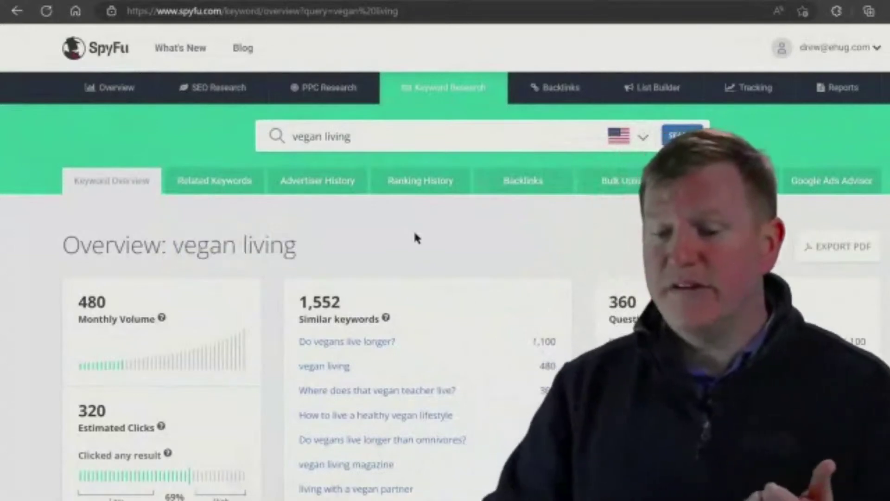
{"action": "left_click_drag", "start_coordinate": [291, 246], "coordinate": [171, 251]}
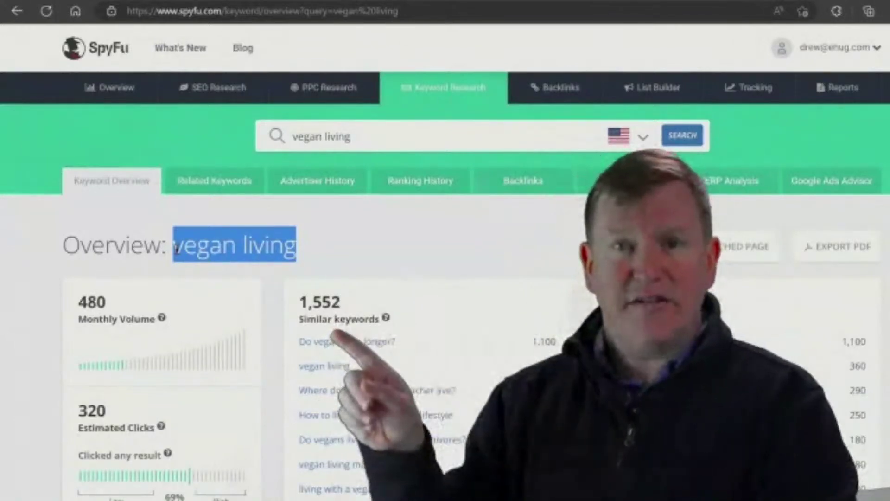
{"action": "key", "text": "ctrl+f"}
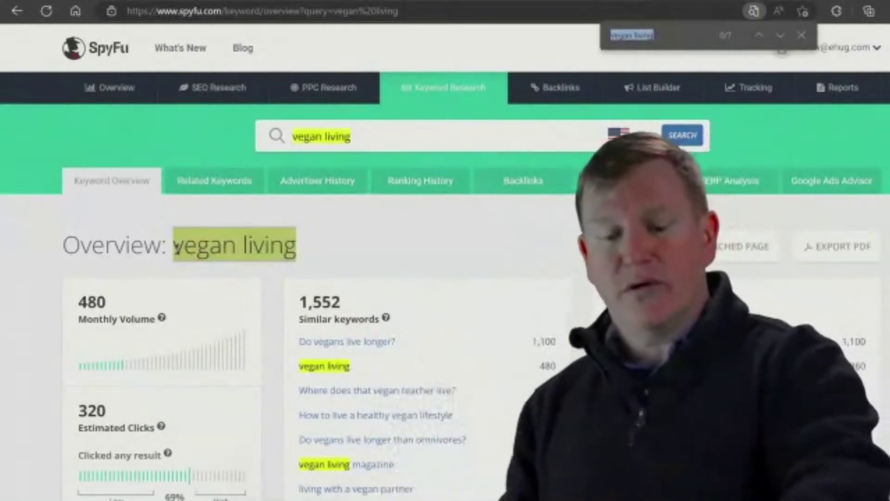
{"action": "scroll", "coordinate": [177, 248], "scroll_direction": "down", "scroll_amount": 2}
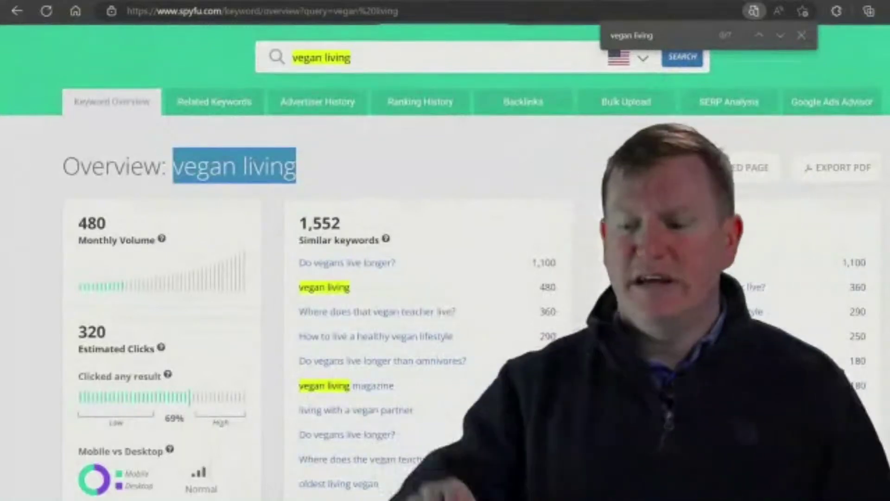
{"action": "scroll", "coordinate": [445, 278], "scroll_direction": "down", "scroll_amount": 3}
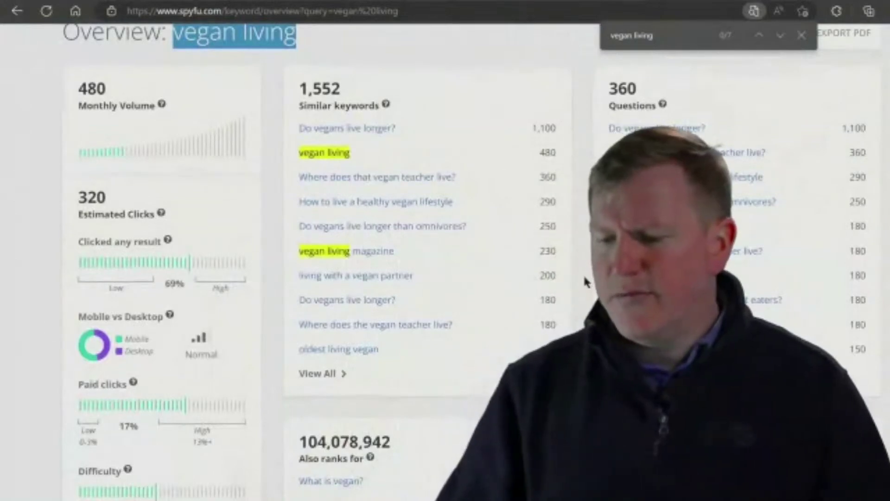
{"action": "left_click", "coordinate": [583, 274]}
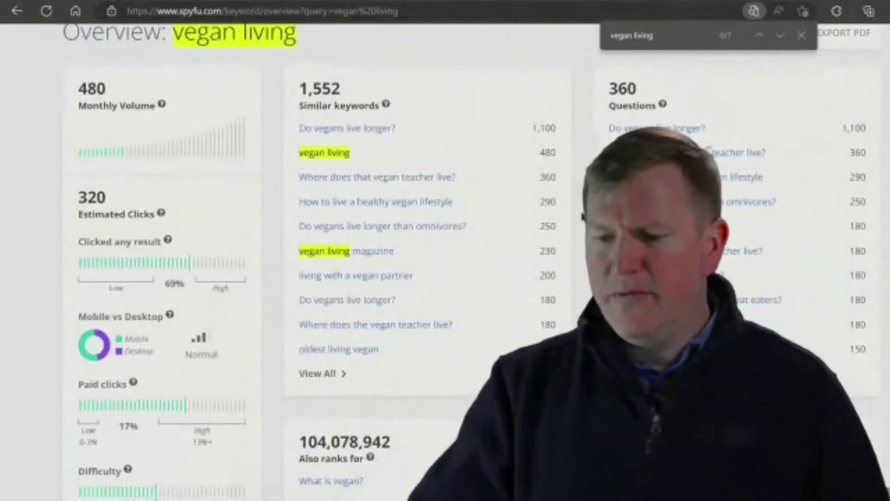
{"action": "scroll", "coordinate": [445, 250], "scroll_direction": "up", "scroll_amount": 5}
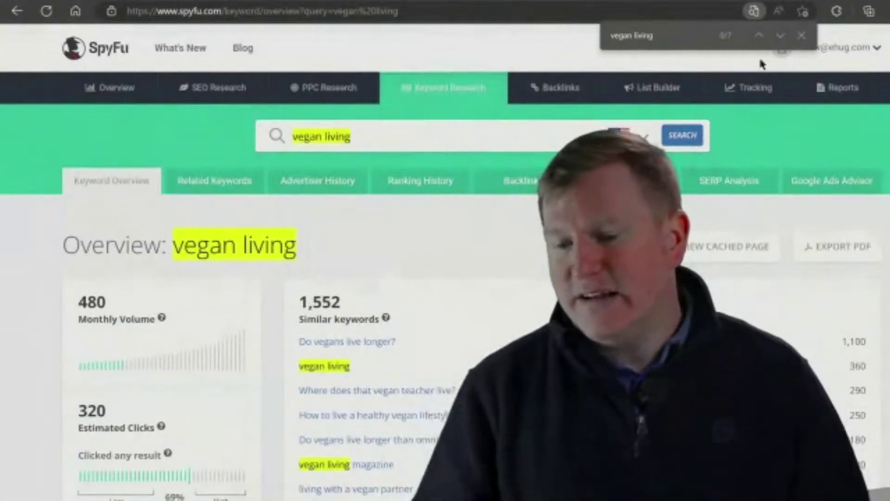
{"action": "left_click", "coordinate": [802, 35]}
{"action": "mouse_move", "coordinate": [804, 44]}
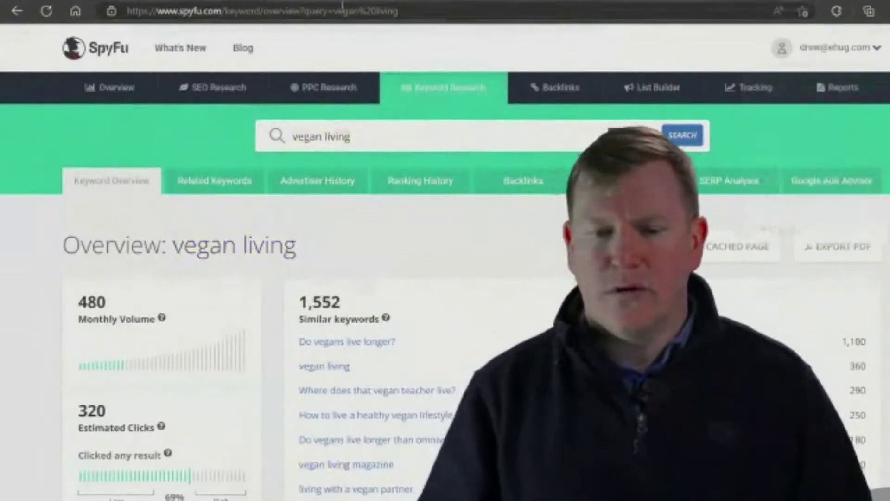
- Return to the ExpiredDomains.net list, look further down the valuation-sorted names, and open the GoDaddy auction page for LocalGifts.com
{"action": "left_click", "coordinate": [110, 1]}
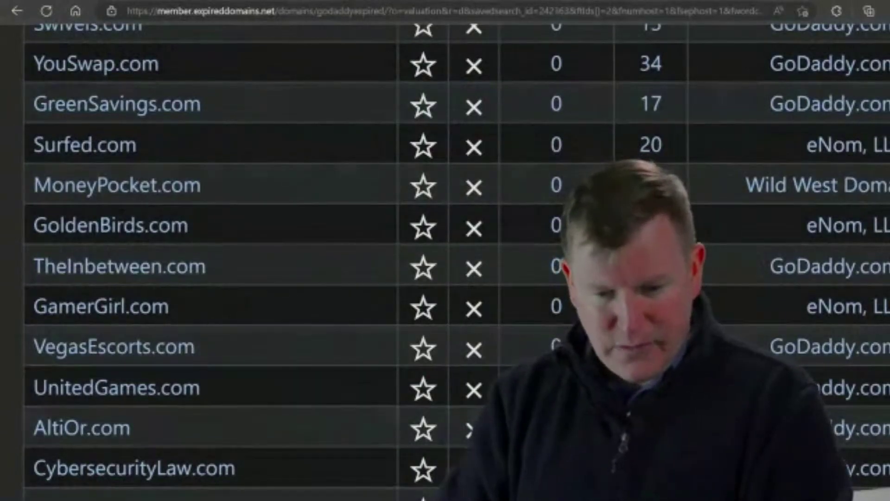
{"action": "scroll", "coordinate": [13, 495], "scroll_direction": "down", "scroll_amount": 8}
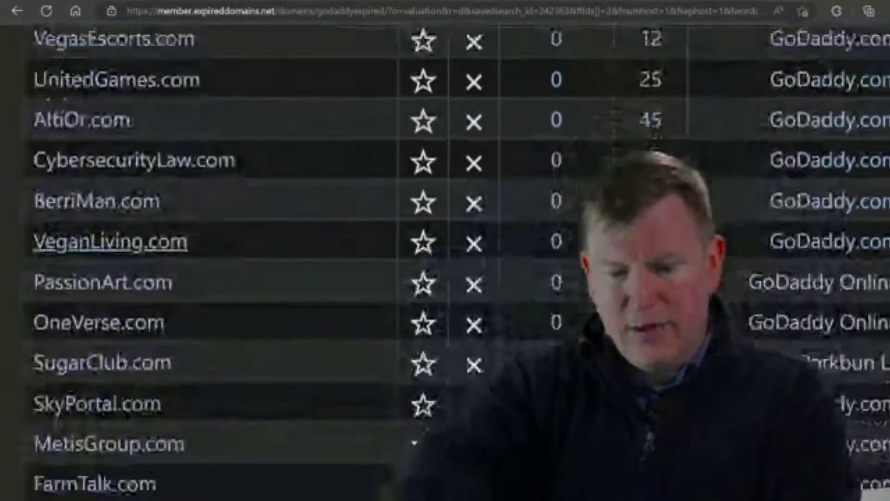
{"action": "scroll", "coordinate": [445, 262], "scroll_direction": "down", "scroll_amount": 1}
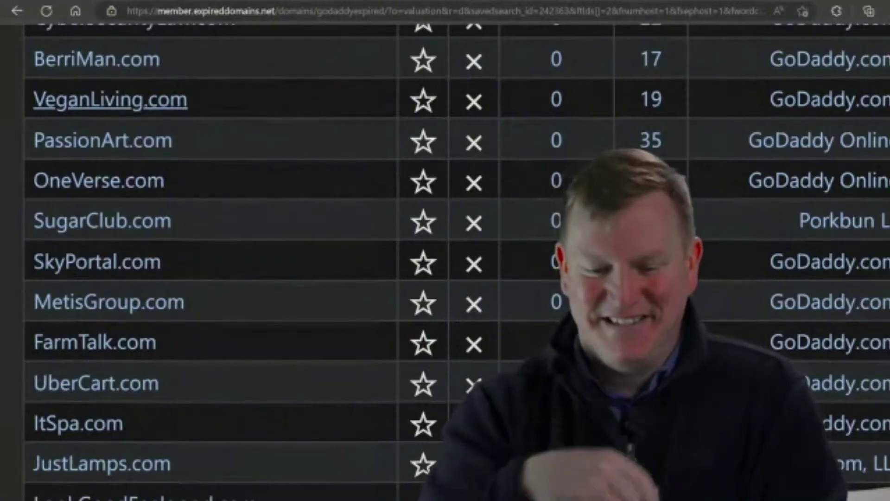
{"action": "scroll", "coordinate": [445, 260], "scroll_direction": "down", "scroll_amount": 2}
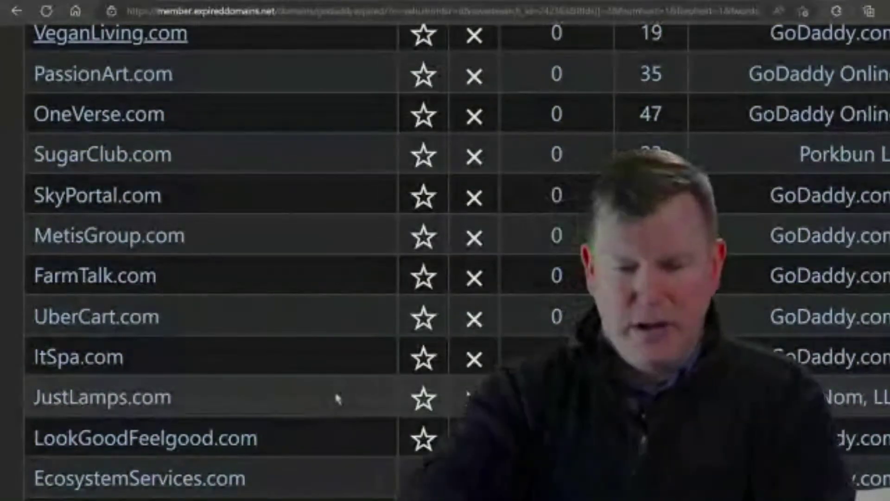
{"action": "scroll", "coordinate": [222, 259], "scroll_direction": "down", "scroll_amount": 8}
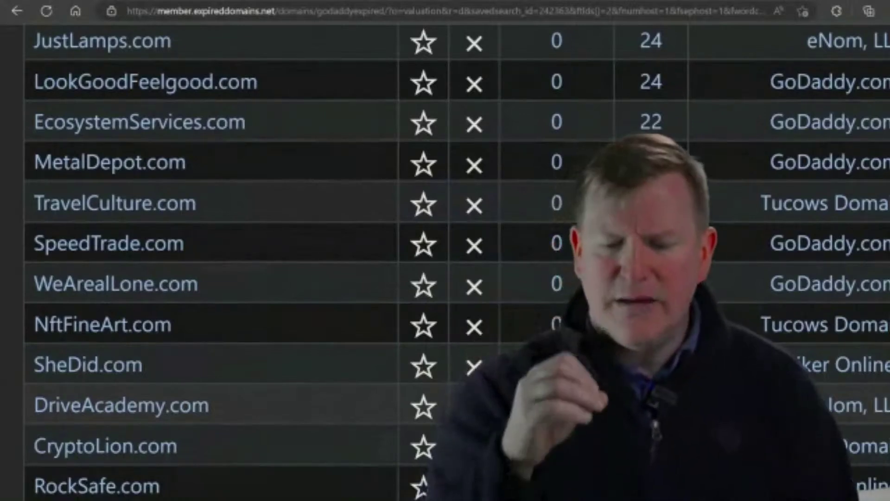
{"action": "scroll", "coordinate": [209, 260], "scroll_direction": "down", "scroll_amount": 4}
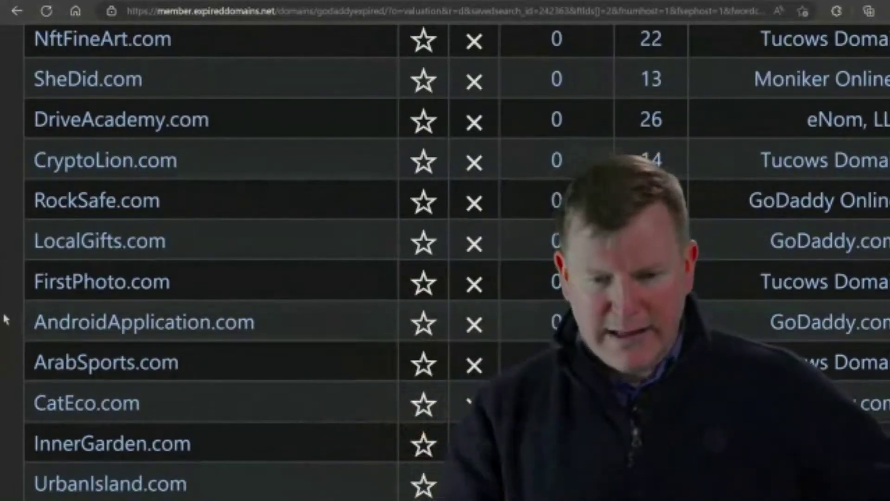
{"action": "left_click", "coordinate": [122, 240]}
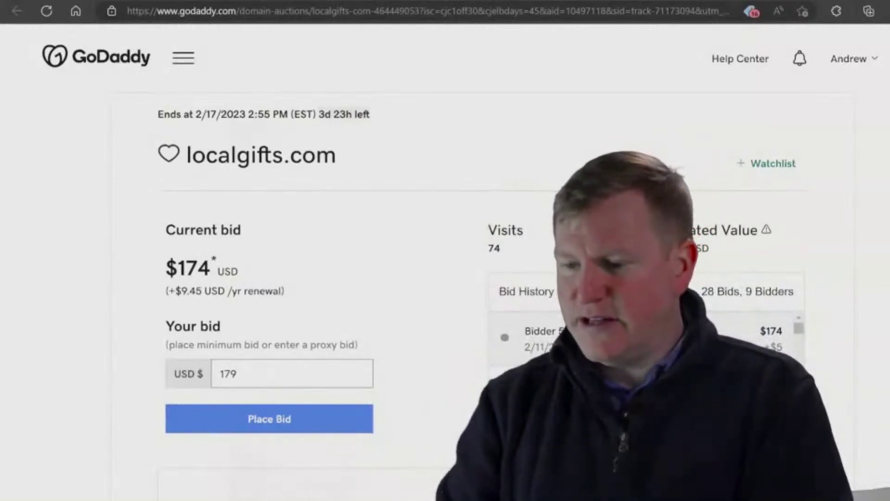
- Check the bids and estimated value on the LocalGifts.com auction page, and search SpyFu for the keyword "local gifts"
{"action": "scroll", "coordinate": [445, 259], "scroll_direction": "down", "scroll_amount": 2}
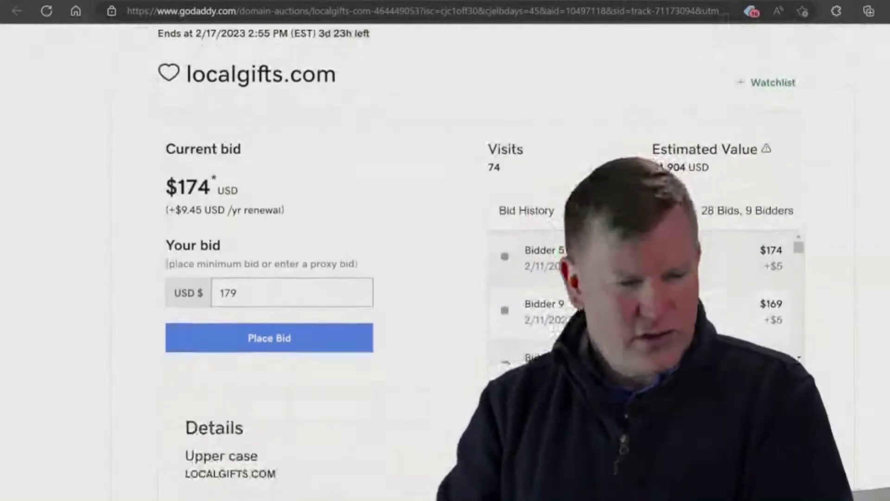
{"action": "scroll", "coordinate": [445, 259], "scroll_direction": "down", "scroll_amount": 4}
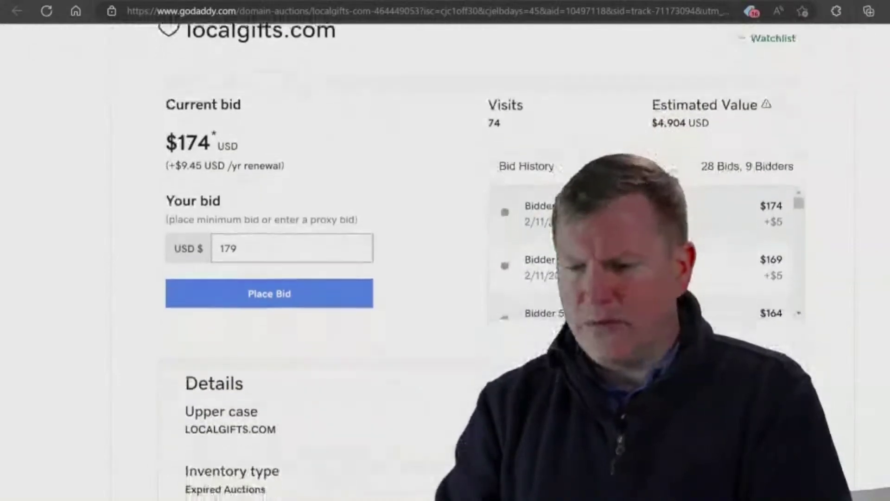
{"action": "scroll", "coordinate": [445, 259], "scroll_direction": "up", "scroll_amount": 5}
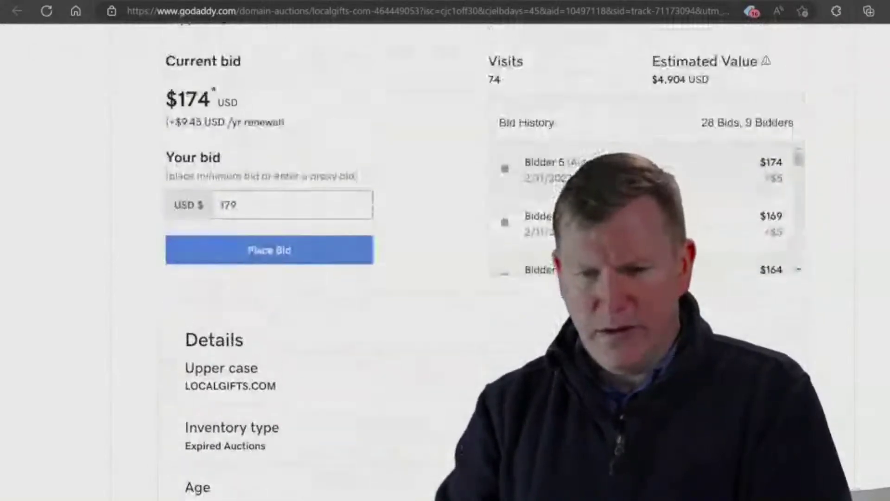
{"action": "scroll", "coordinate": [445, 260], "scroll_direction": "down", "scroll_amount": 1}
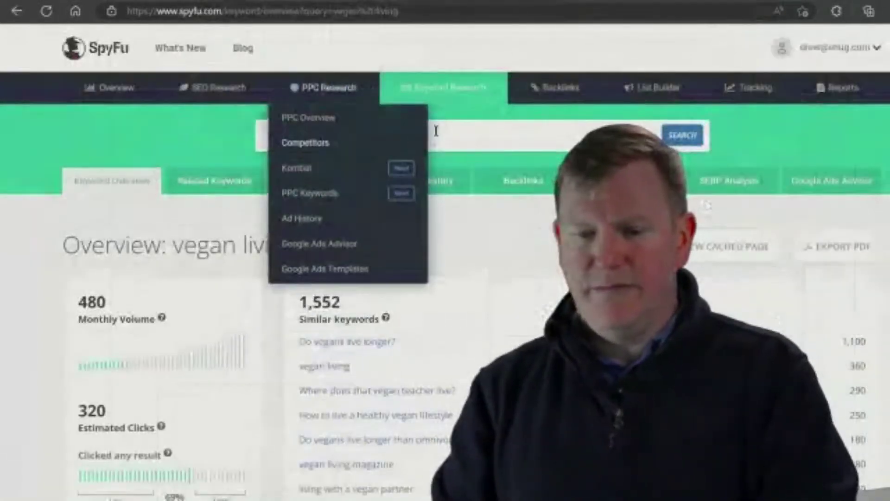
{"action": "left_click", "coordinate": [436, 126]}
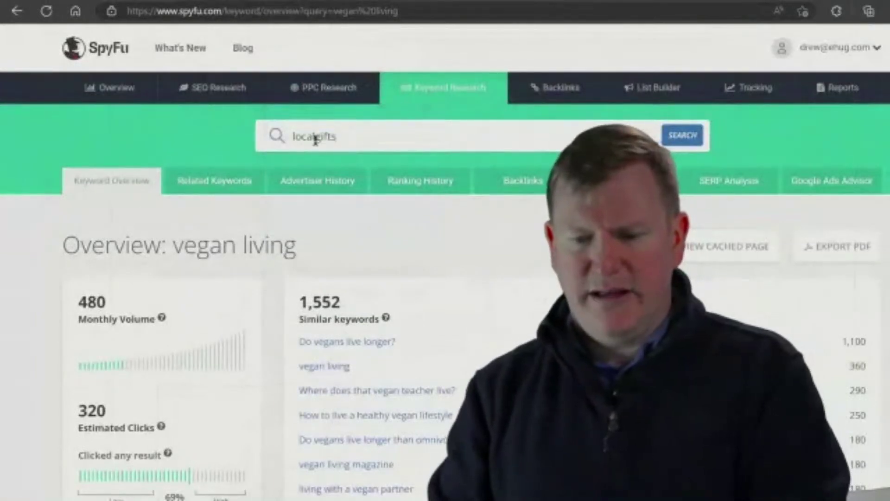
{"action": "left_click", "coordinate": [689, 141]}
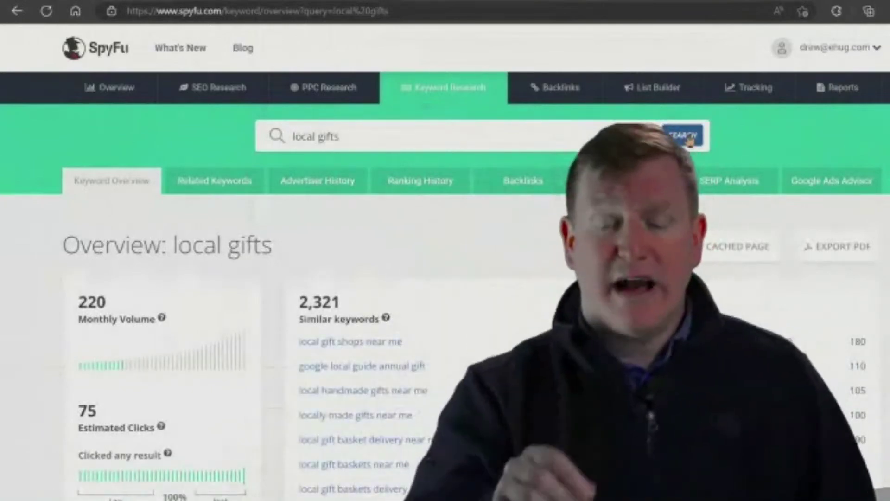
- Examine the monthly volume, estimated clicks, difficulty and Google Provided Data for the local gifts keyword
{"action": "scroll", "coordinate": [227, 418], "scroll_direction": "up", "scroll_amount": 5}
{"action": "scroll", "coordinate": [227, 324], "scroll_direction": "down", "scroll_amount": 5}
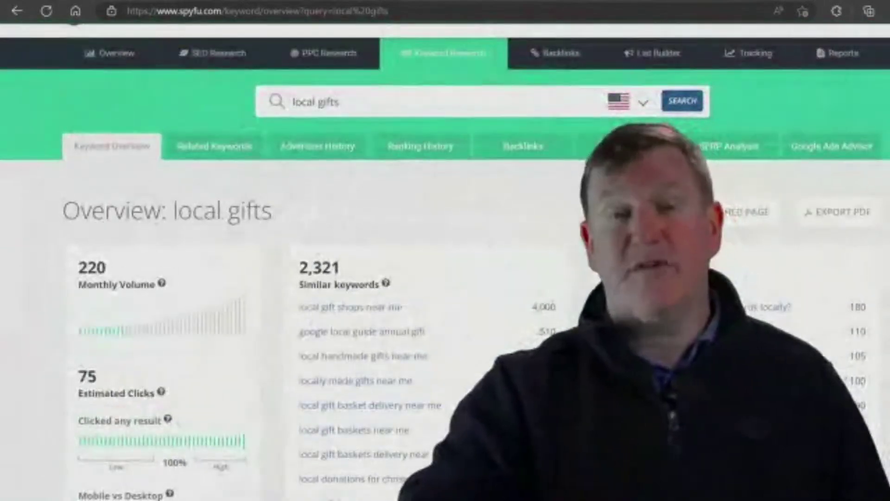
{"action": "scroll", "coordinate": [445, 260], "scroll_direction": "down", "scroll_amount": 4}
{"action": "scroll", "coordinate": [445, 260], "scroll_direction": "down", "scroll_amount": 4}
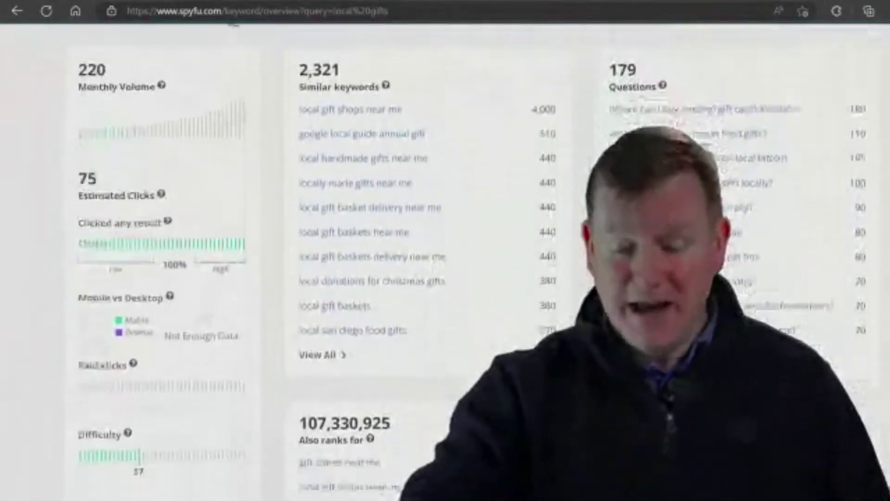
{"action": "scroll", "coordinate": [162, 371], "scroll_direction": "down", "scroll_amount": 3}
{"action": "scroll", "coordinate": [162, 371], "scroll_direction": "up", "scroll_amount": 5}
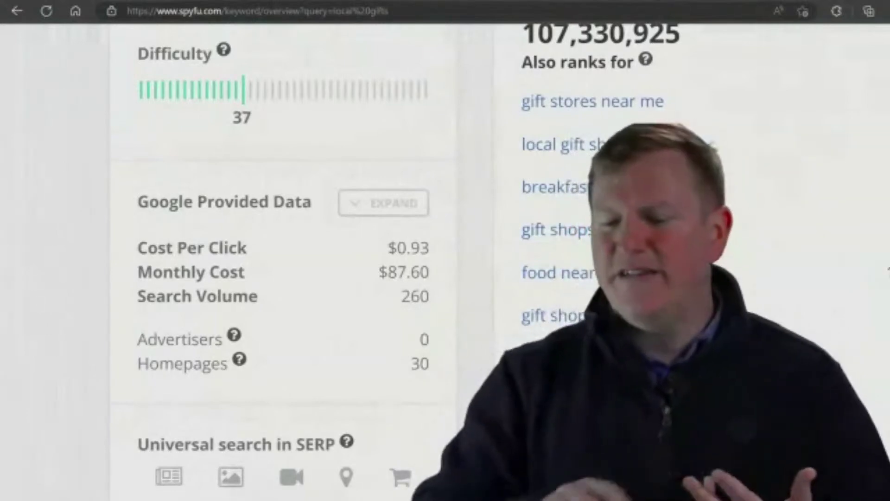
{"action": "scroll", "coordinate": [445, 262], "scroll_direction": "down", "scroll_amount": 2}
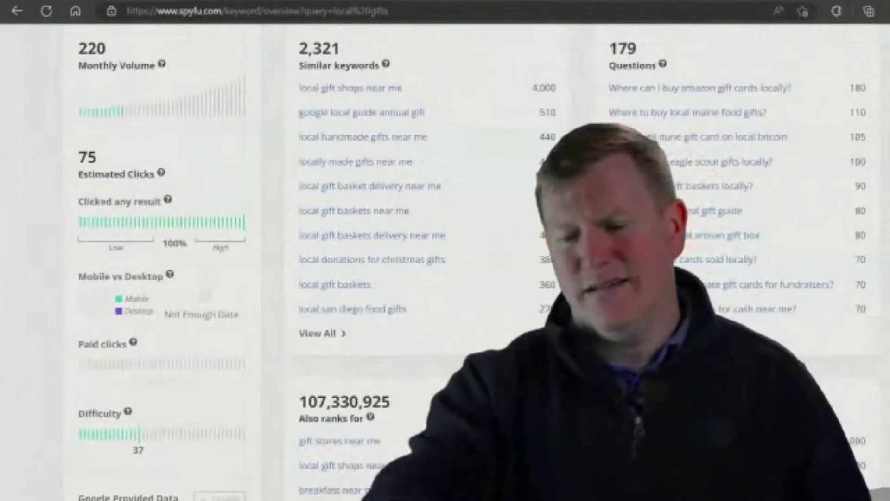
{"action": "scroll", "coordinate": [445, 260], "scroll_direction": "up", "scroll_amount": 3}
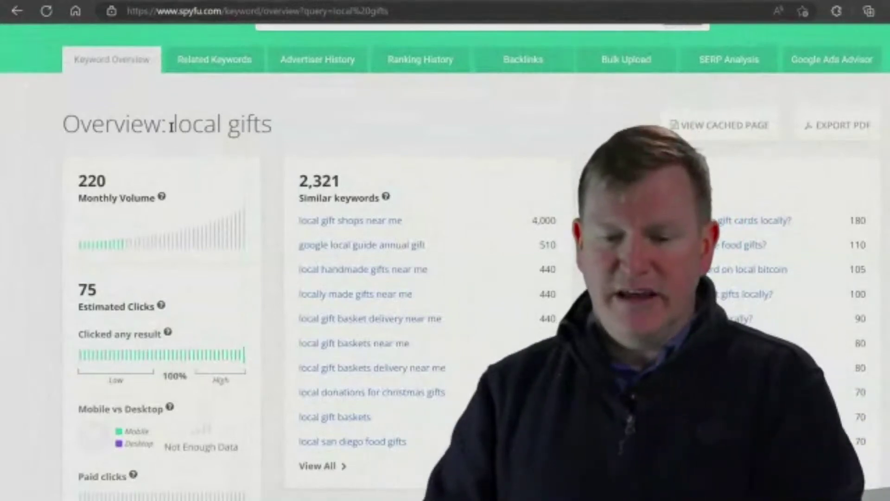
- Find "local gift" on the overview page, and open the similar keyword "local gift shops near me" to check its difficulty and Google Provided Data
{"action": "left_click_drag", "start_coordinate": [173, 125], "coordinate": [275, 127]}
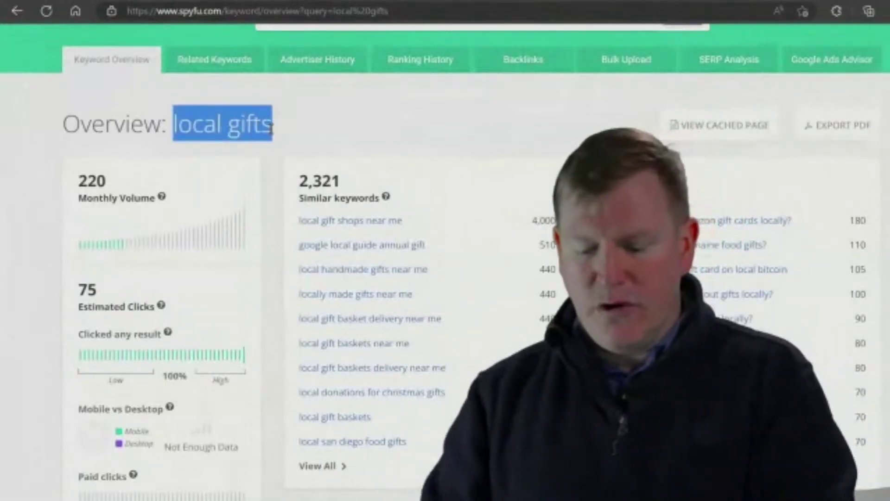
{"action": "key", "text": "ctrl+f"}
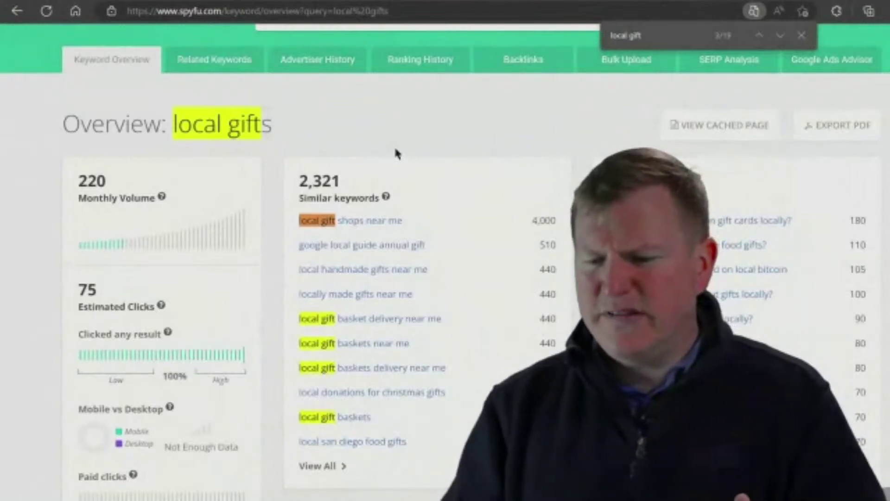
{"action": "left_click", "coordinate": [367, 225]}
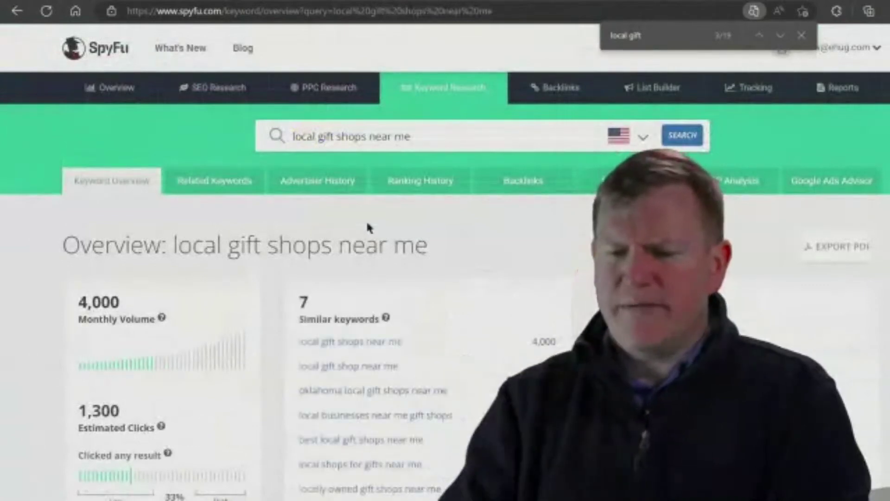
{"action": "scroll", "coordinate": [445, 260], "scroll_direction": "down", "scroll_amount": 10}
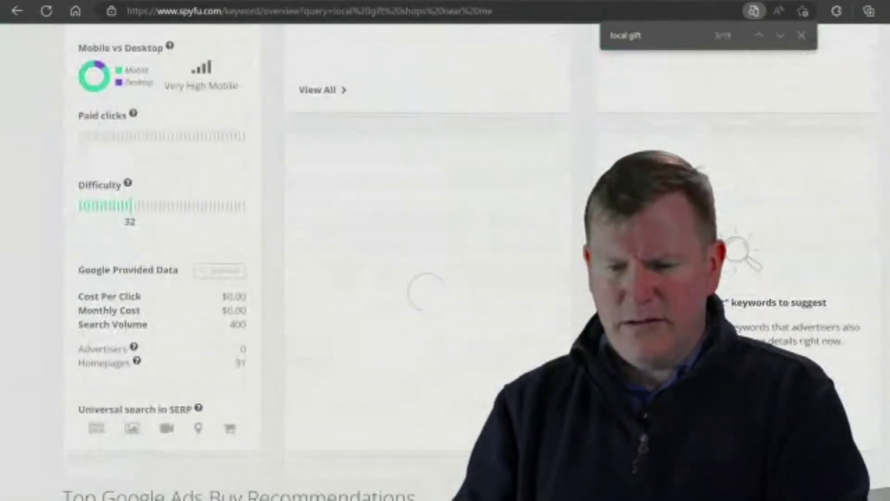
- Return to the local gifts overview and look over its similar keywords and their search volumes
{"action": "left_click", "coordinate": [42, 7]}
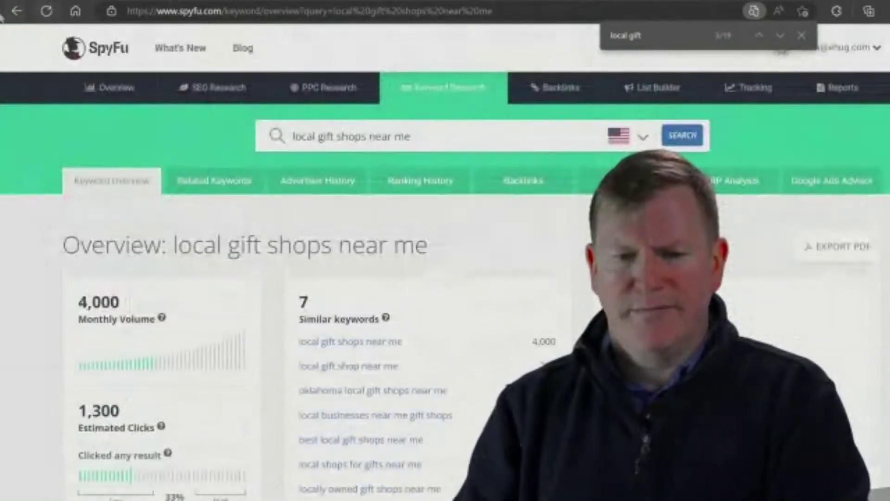
{"action": "left_click", "coordinate": [17, 11]}
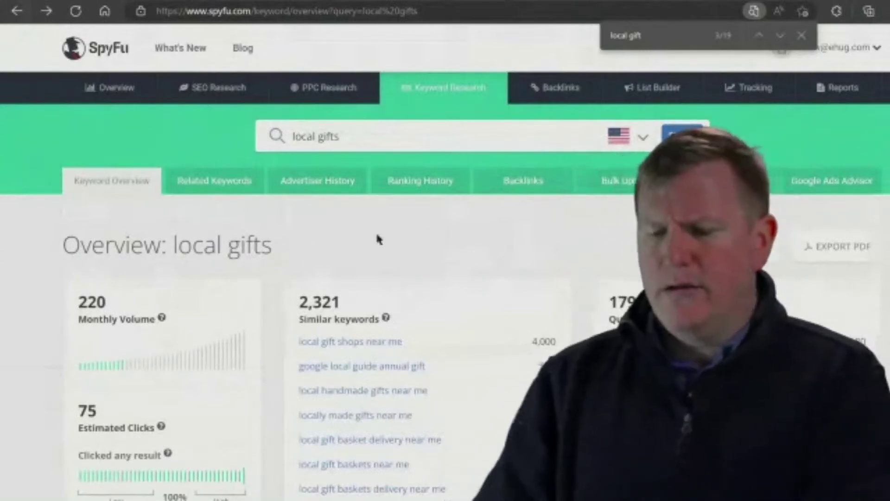
{"action": "scroll", "coordinate": [267, 236], "scroll_direction": "up", "scroll_amount": 5}
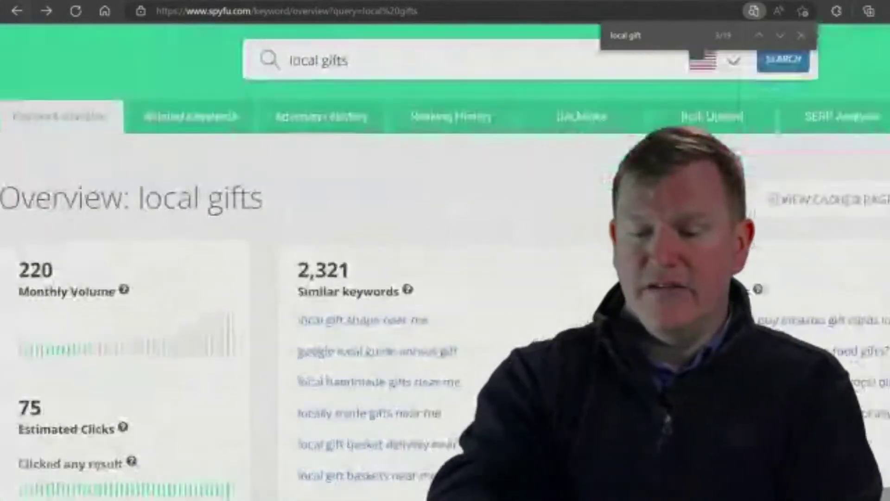
{"action": "scroll", "coordinate": [445, 278], "scroll_direction": "right", "scroll_amount": 6}
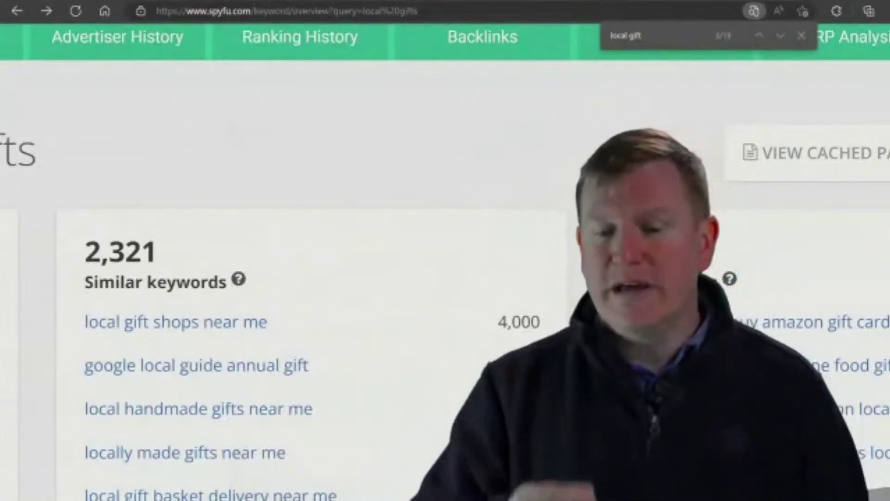
{"action": "scroll", "coordinate": [533, 320], "scroll_direction": "down", "scroll_amount": 5}
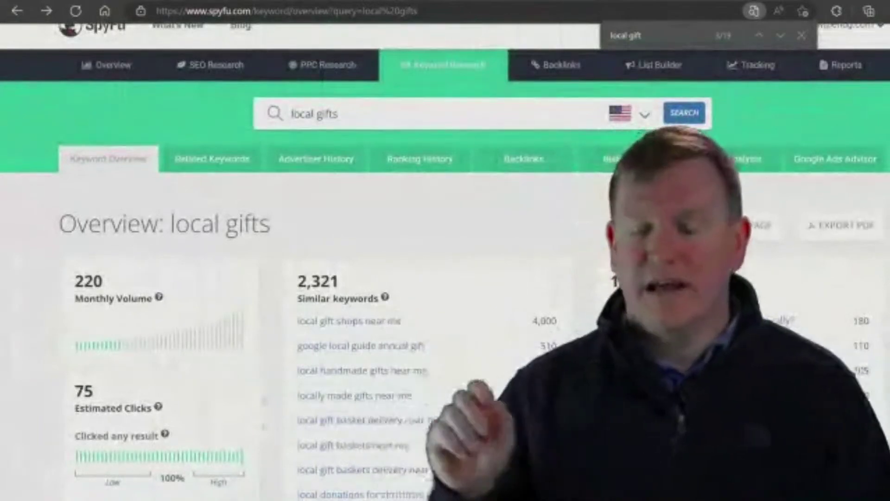
{"action": "scroll", "coordinate": [445, 259], "scroll_direction": "down", "scroll_amount": 2}
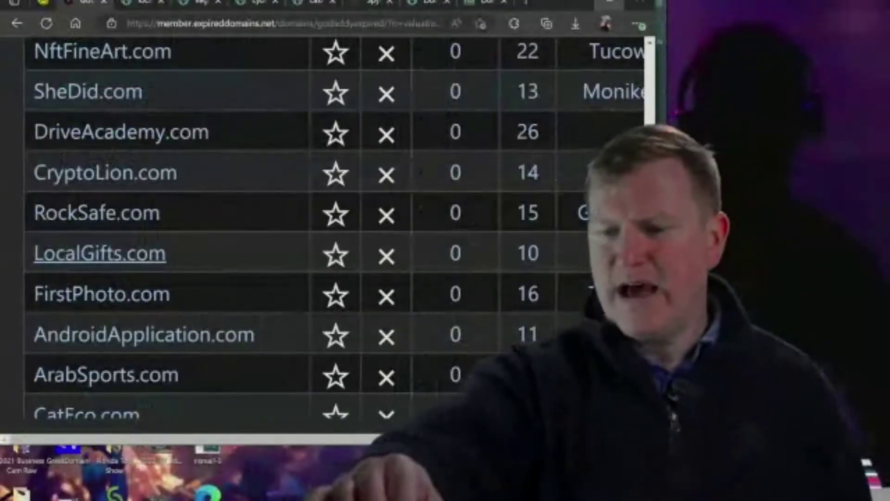
- Go back to the ExpiredDomains.net list, look further down the names below LocalGifts.com, and open the GoDaddy auction page for PaintRoom.com
{"action": "left_click", "coordinate": [609, 4]}
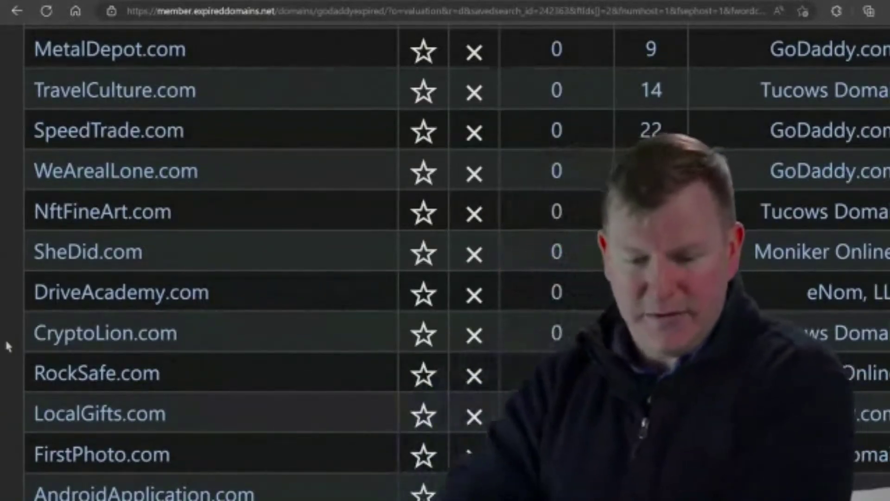
{"action": "scroll", "coordinate": [6, 344], "scroll_direction": "down", "scroll_amount": 3}
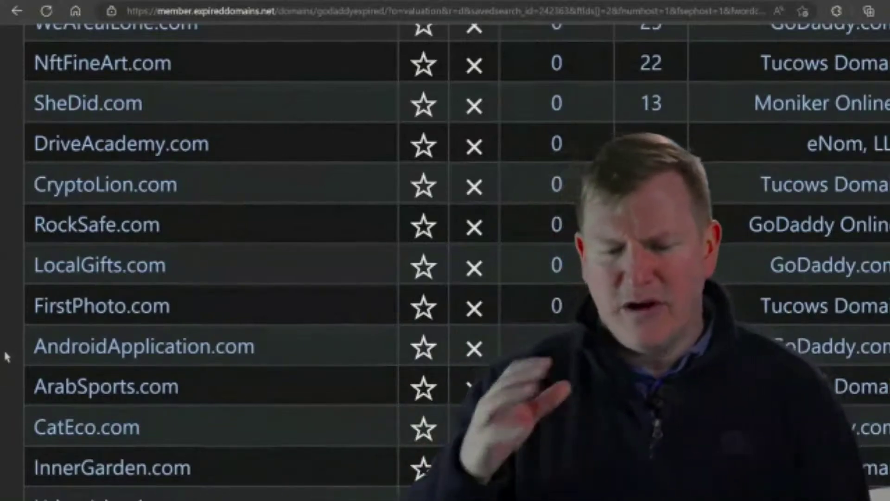
{"action": "scroll", "coordinate": [4, 348], "scroll_direction": "down", "scroll_amount": 3}
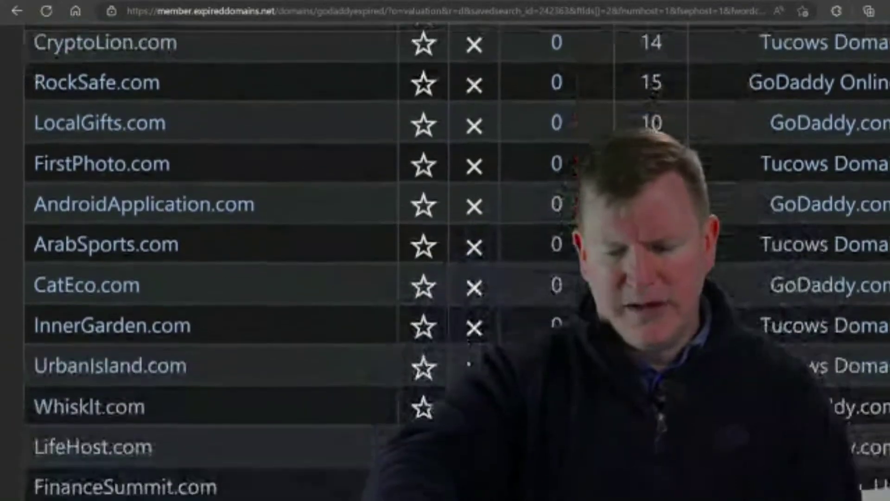
{"action": "scroll", "coordinate": [213, 259], "scroll_direction": "down", "scroll_amount": 4}
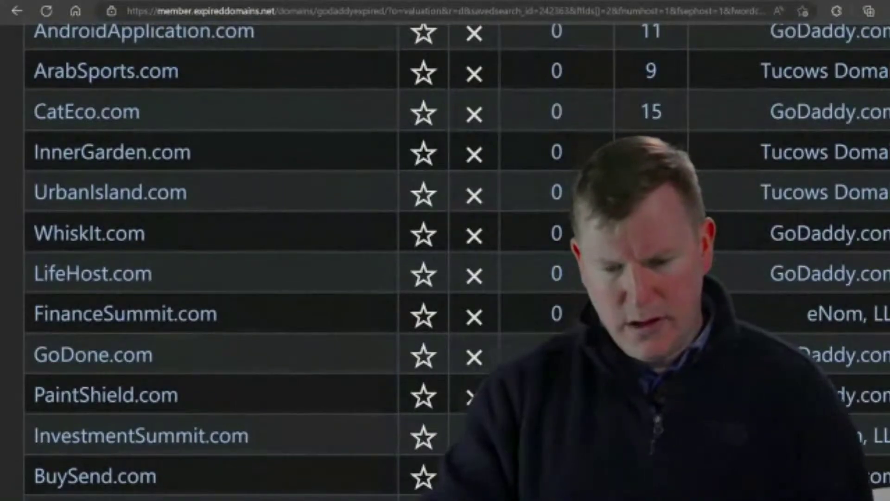
{"action": "scroll", "coordinate": [214, 259], "scroll_direction": "down", "scroll_amount": 11}
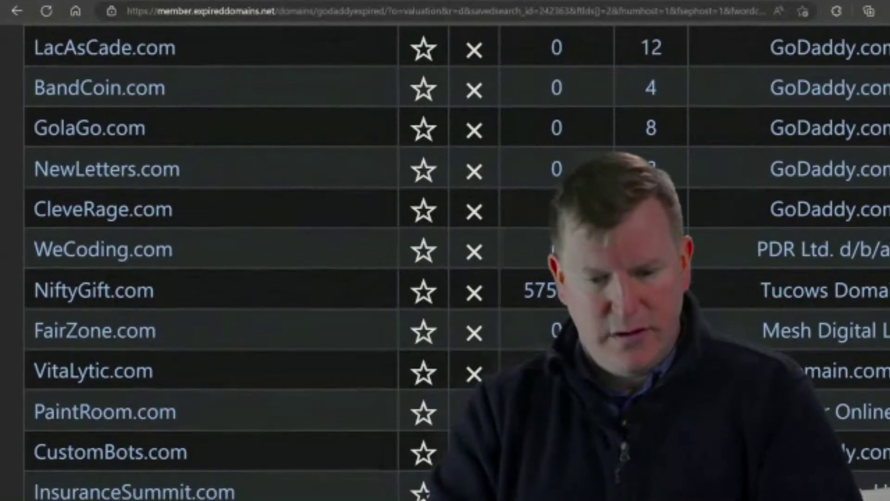
{"action": "scroll", "coordinate": [445, 260], "scroll_direction": "down", "scroll_amount": 3}
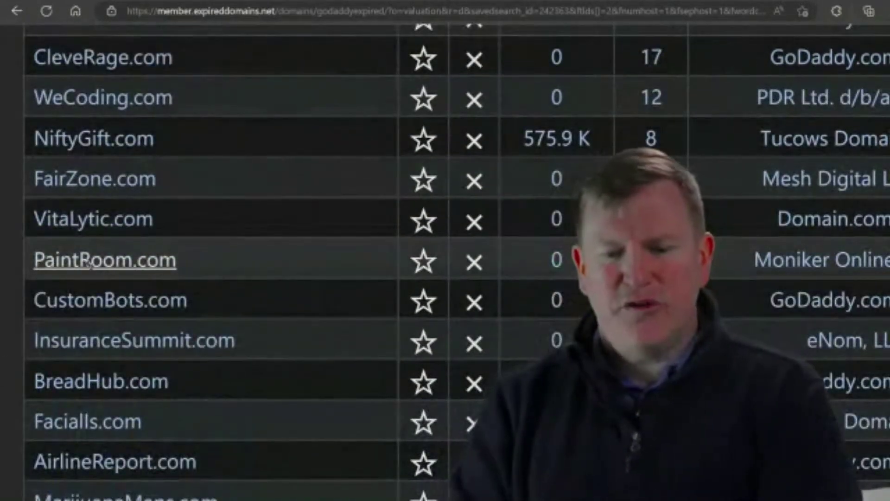
{"action": "left_click", "coordinate": [88, 262]}
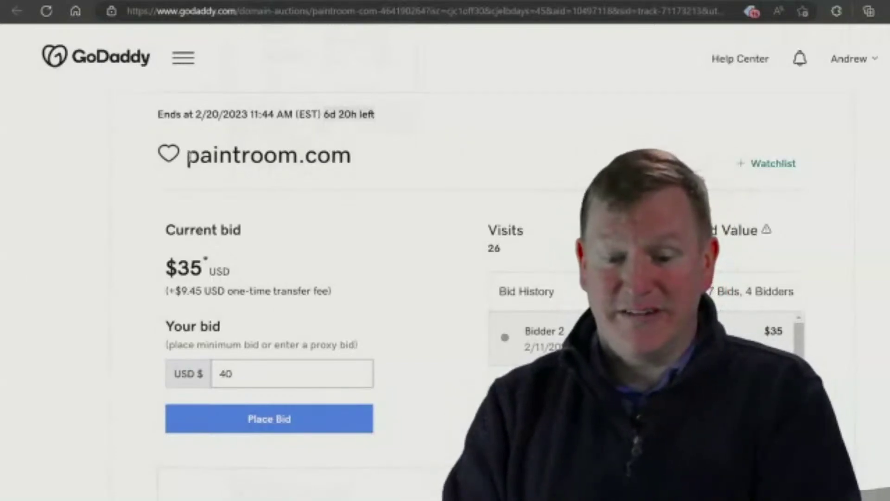
- Take the name from the PaintRoom.com auction page and search SpyFu for it as the two-word keyword "paint room"
{"action": "left_click_drag", "start_coordinate": [188, 159], "coordinate": [285, 165]}
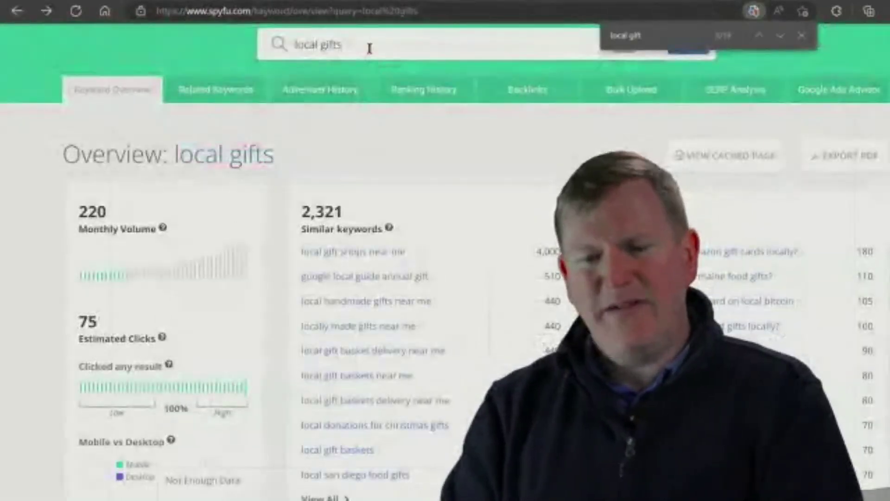
{"action": "left_click_drag", "start_coordinate": [367, 46], "coordinate": [278, 45]}
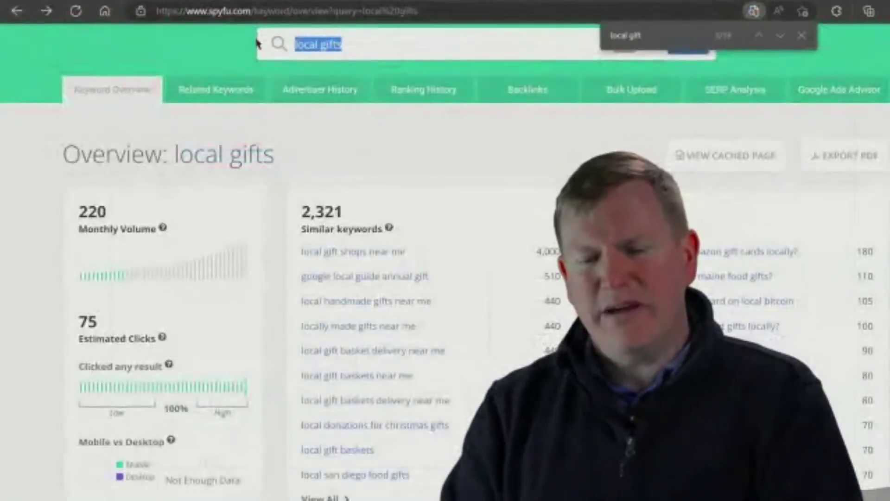
{"action": "type", "text": "paintroom"}
{"action": "left_click", "coordinate": [320, 48]}
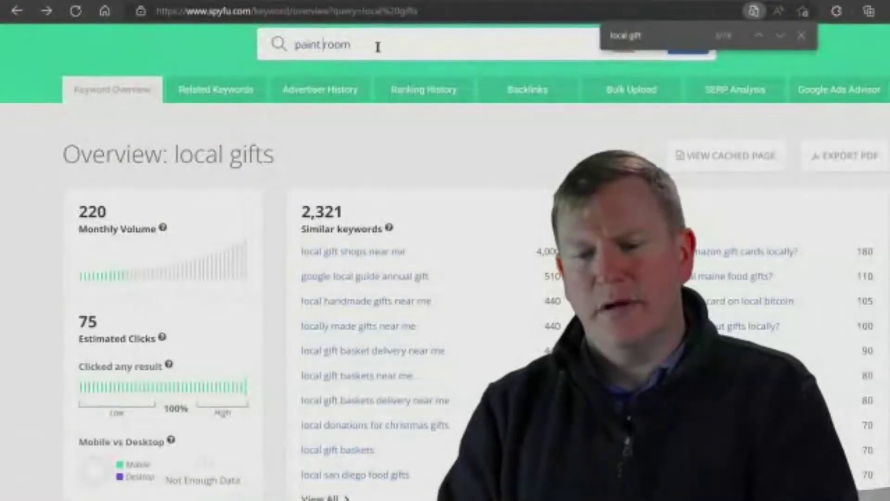
{"action": "key", "text": "Return"}
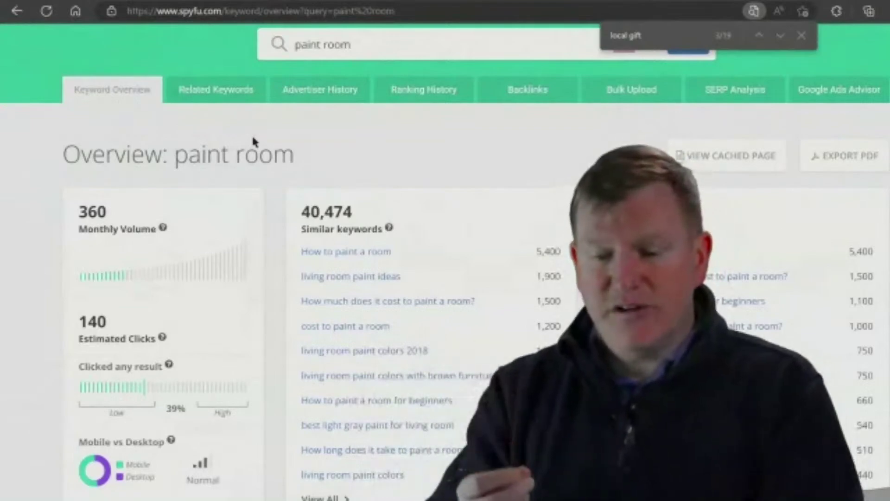
- Search SpyFu for the name as the single word "paintroom"
{"action": "left_click", "coordinate": [324, 45]}
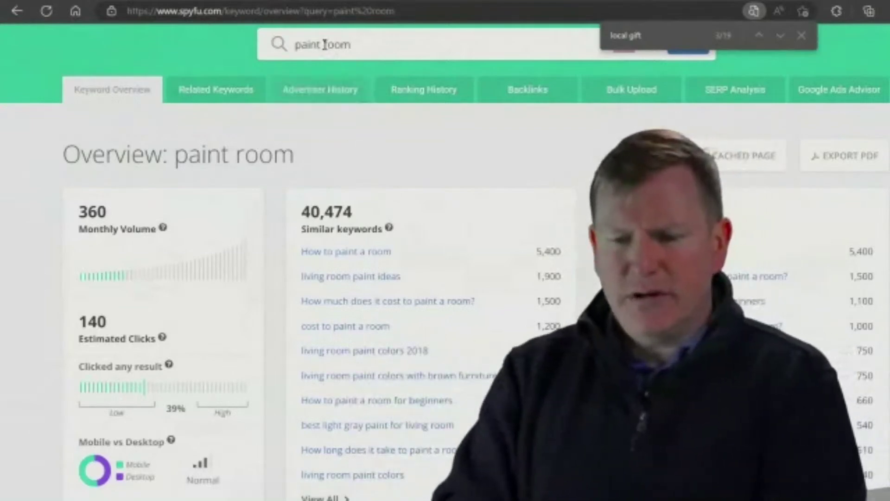
{"action": "key", "text": "BackSpace"}
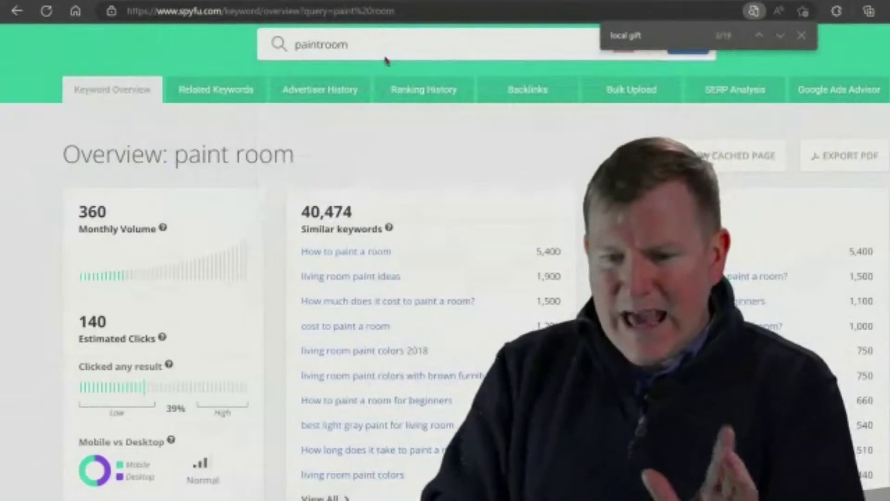
{"action": "key", "text": "Return"}
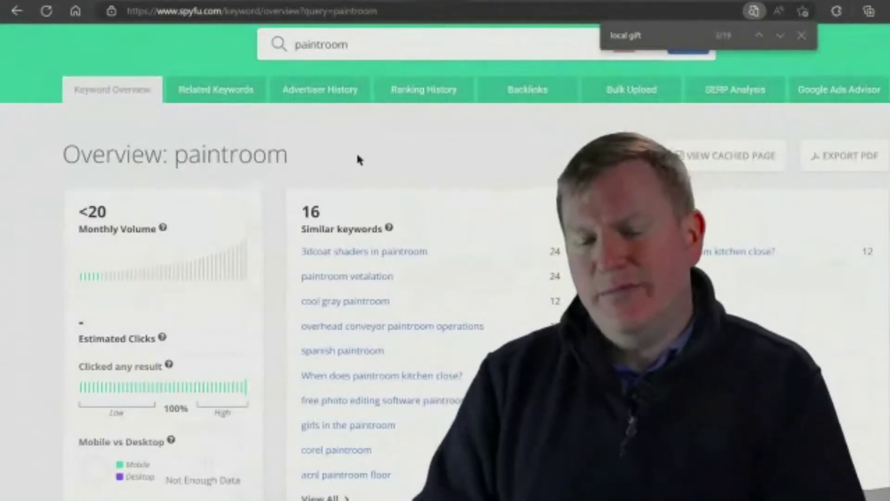
- Look over the keyword data for paintroom, and return to the overview of the two-word keyword "paint room"
{"action": "scroll", "coordinate": [349, 150], "scroll_direction": "down", "scroll_amount": 5}
{"action": "scroll", "coordinate": [348, 149], "scroll_direction": "up", "scroll_amount": 6}
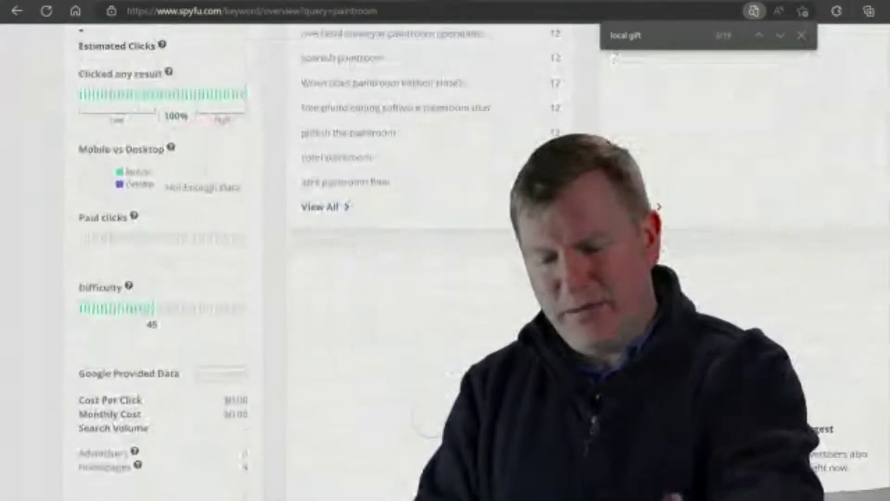
{"action": "left_click", "coordinate": [17, 12]}
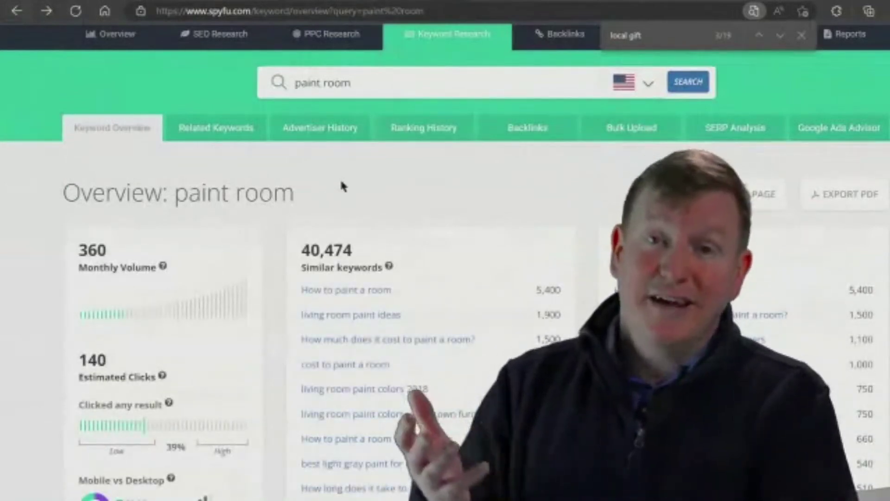
{"action": "scroll", "coordinate": [340, 177], "scroll_direction": "down", "scroll_amount": 2}
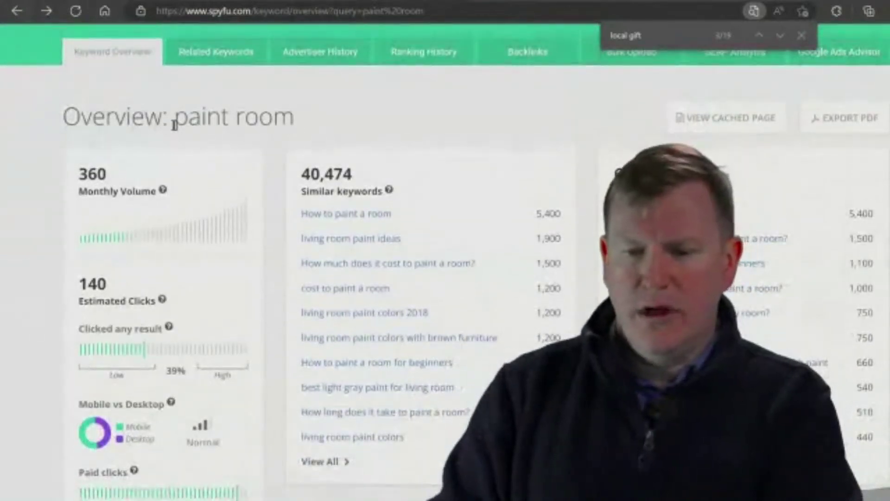
- Find the exact phrase "paint room" within the overview page, down to the Organic Search Ranking Analysis
{"action": "left_click_drag", "start_coordinate": [177, 120], "coordinate": [290, 117]}
{"action": "key", "text": "ctrl+f"}
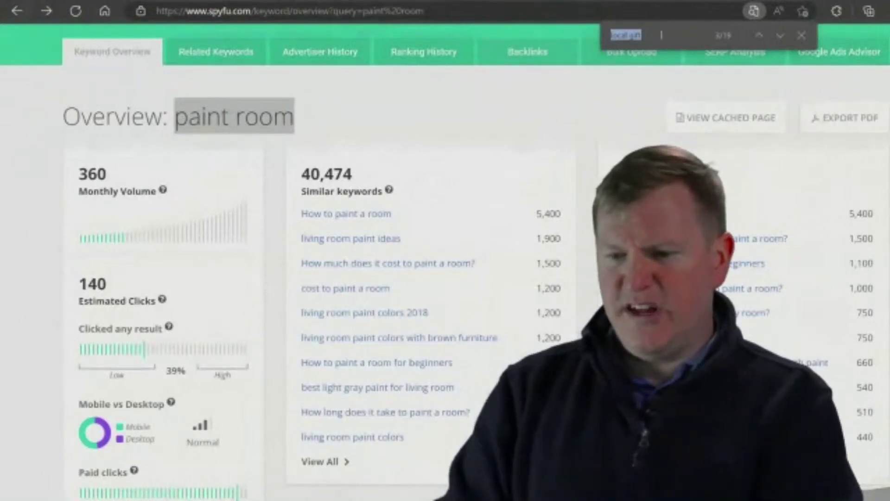
{"action": "left_click", "coordinate": [266, 118]}
{"action": "double_click", "coordinate": [266, 120]}
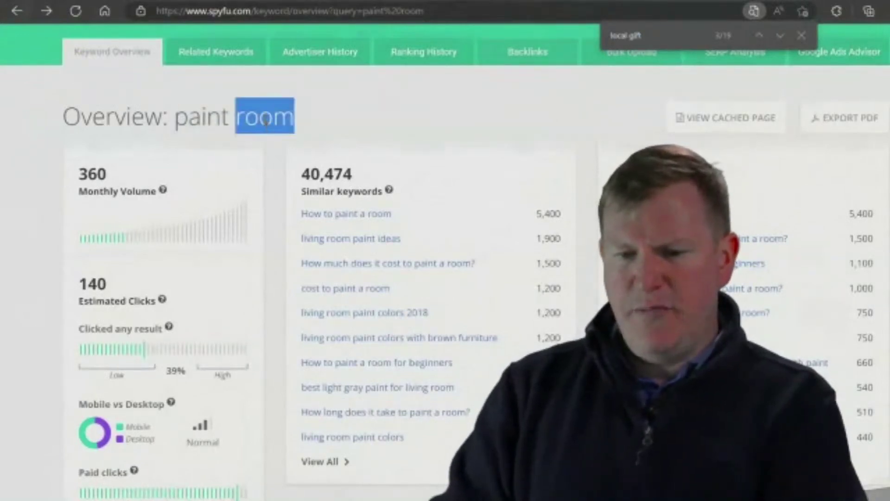
{"action": "left_click_drag", "start_coordinate": [179, 119], "coordinate": [291, 125]}
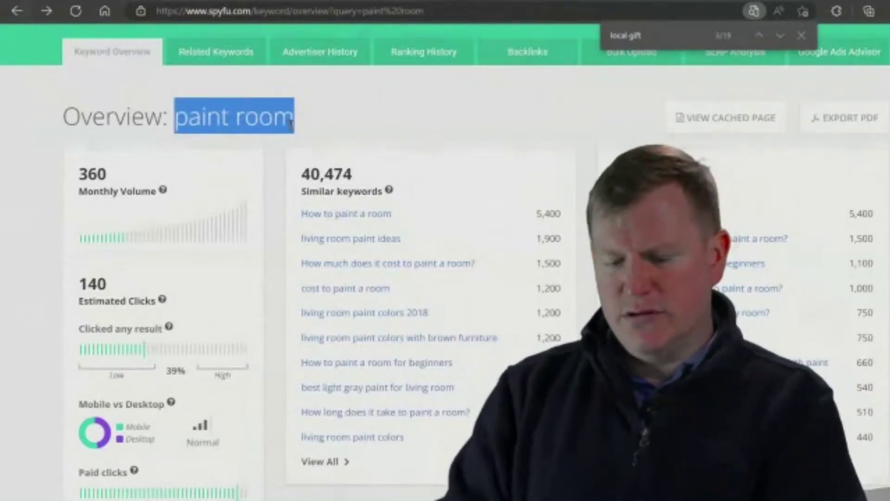
{"action": "key", "text": "ctrl+f"}
{"action": "key", "text": "Return"}
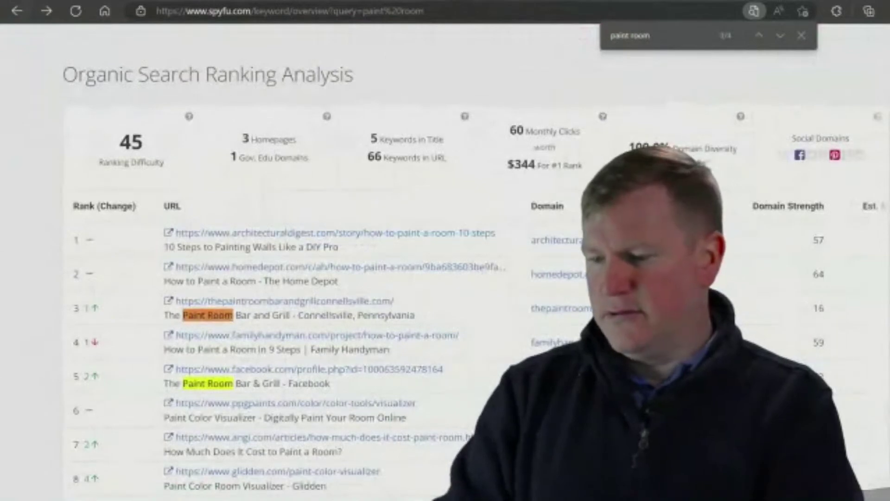
- Review the paint room overview's similar keywords, questions, Google-provided data and also-ranks-for terms
{"action": "scroll", "coordinate": [434, 228], "scroll_direction": "up", "scroll_amount": 15}
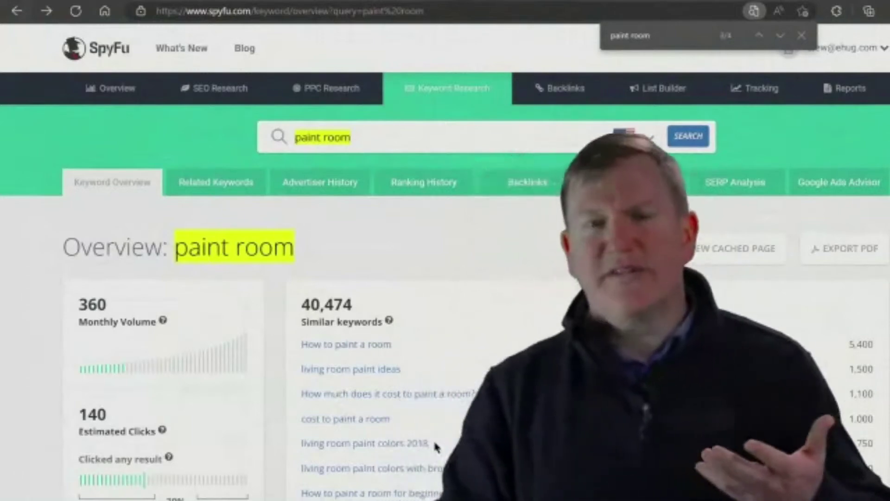
{"action": "scroll", "coordinate": [435, 446], "scroll_direction": "down", "scroll_amount": 4}
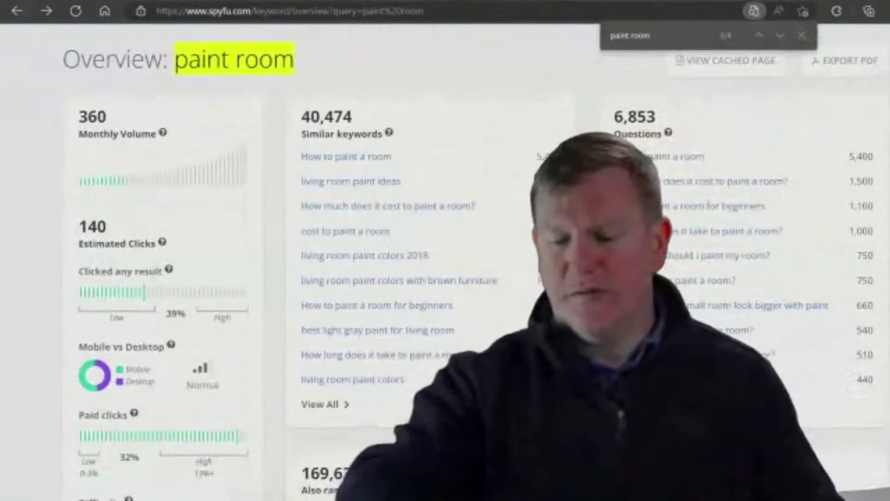
{"action": "scroll", "coordinate": [296, 250], "scroll_direction": "down", "scroll_amount": 8}
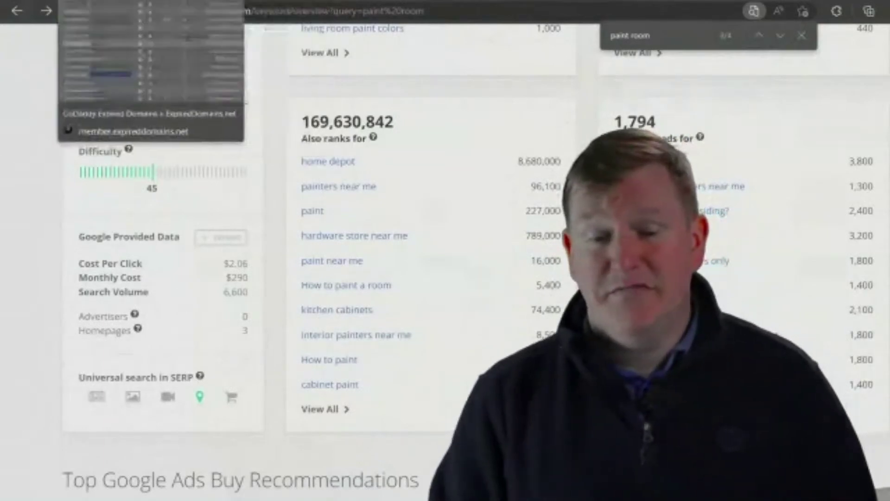
- Go back to the ExpiredDomains.net list and open the GoDaddy auction page for CustomBots.com
{"action": "left_click", "coordinate": [95, 1]}
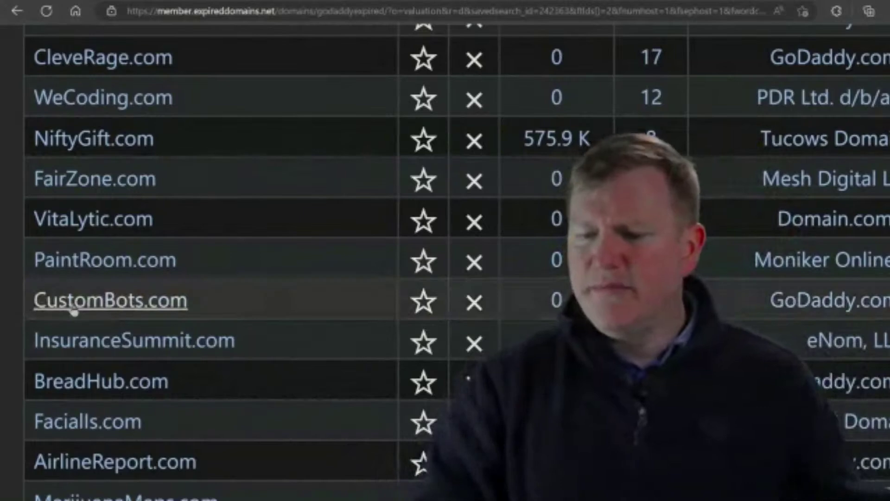
{"action": "left_click", "coordinate": [91, 312]}
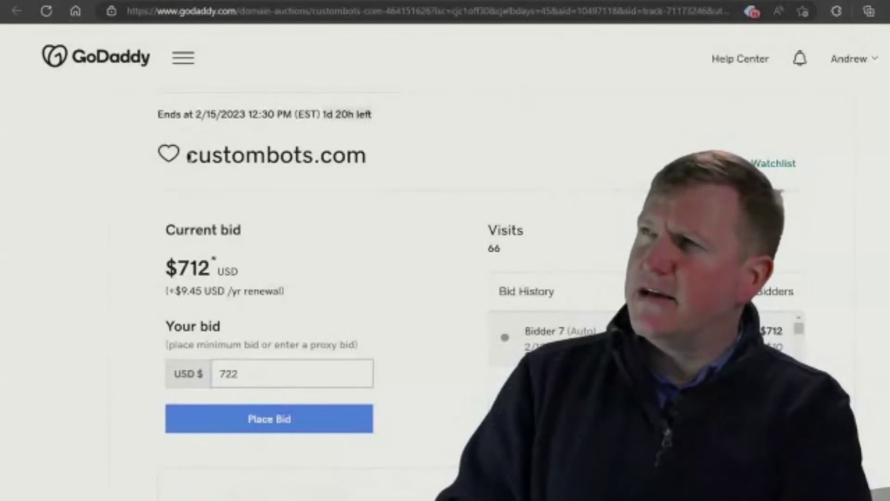
{"action": "left_click_drag", "start_coordinate": [189, 157], "coordinate": [324, 154]}
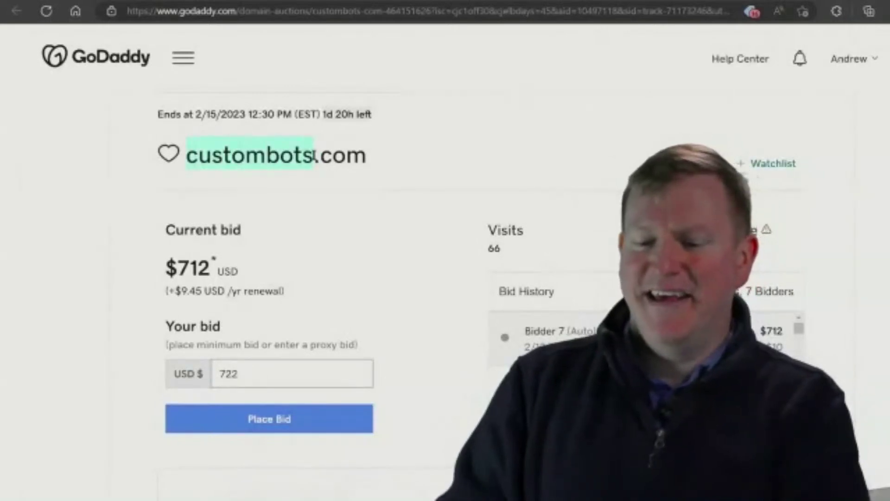
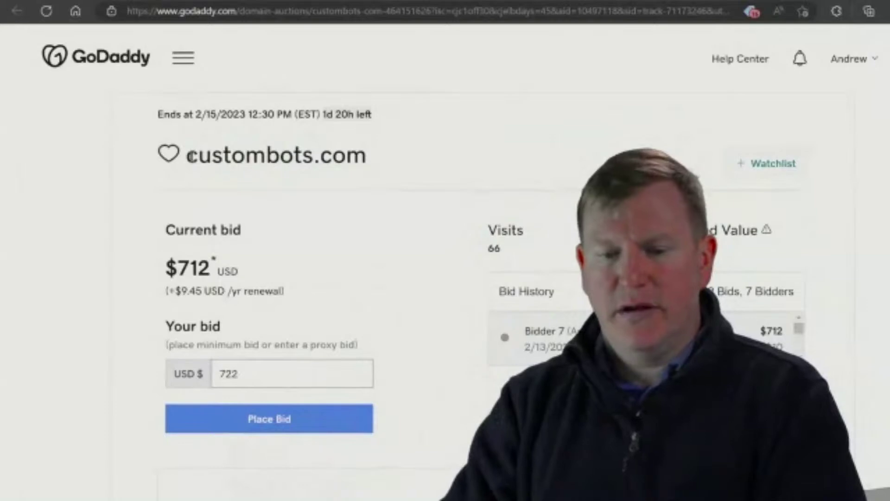
- Take the name from the custombots.com auction page and search SpyFu for it as the two-word keyword "custom bots"
{"action": "left_click_drag", "start_coordinate": [191, 156], "coordinate": [313, 149]}
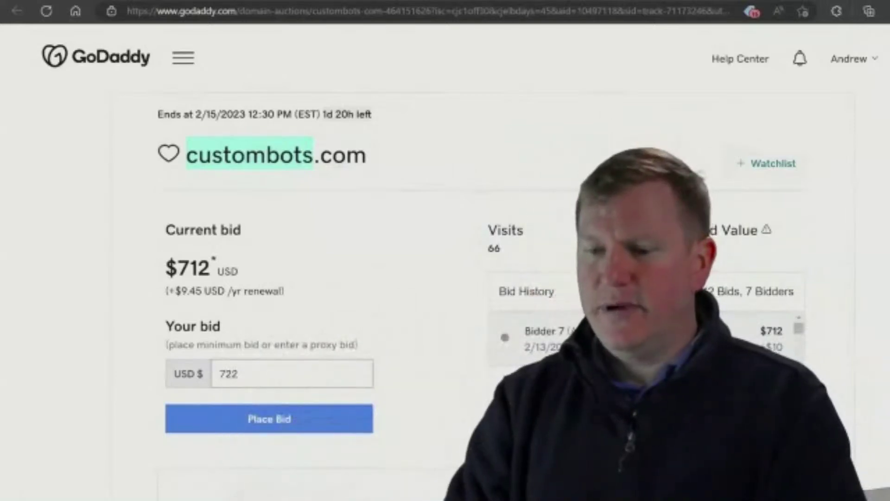
{"action": "left_click", "coordinate": [649, 1]}
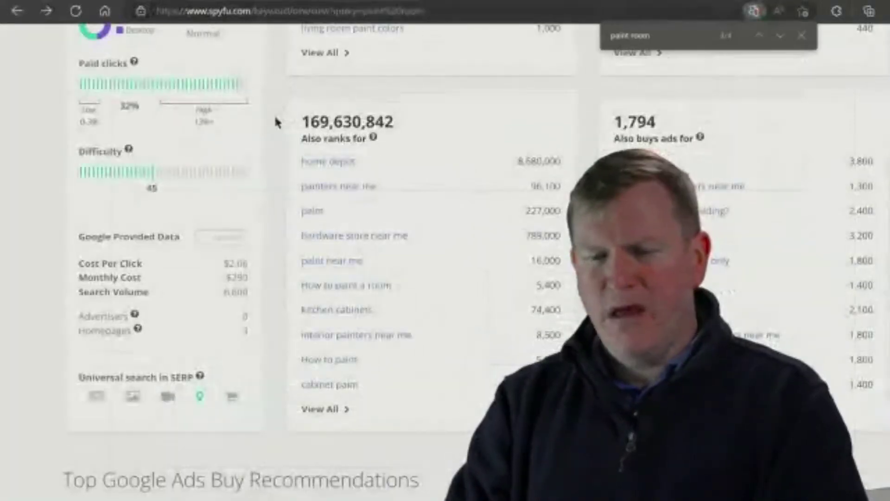
{"action": "scroll", "coordinate": [325, 135], "scroll_direction": "up", "scroll_amount": 10}
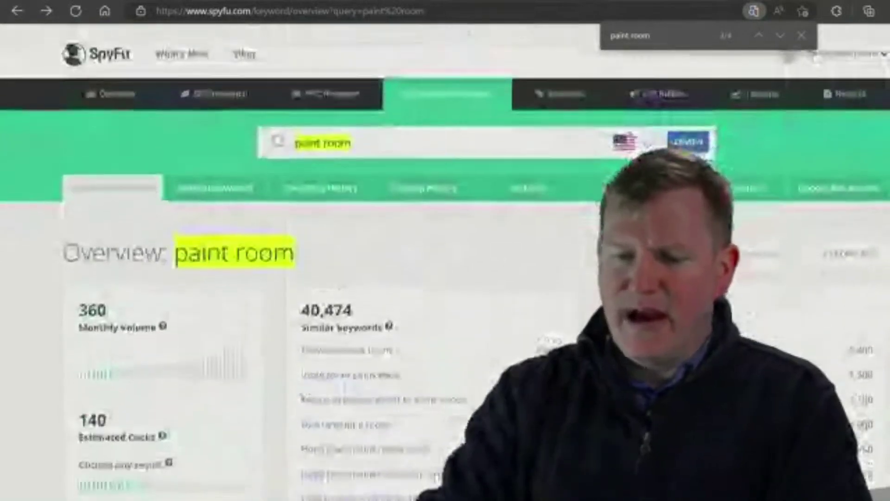
{"action": "triple_click", "coordinate": [397, 146]}
{"action": "type", "text": "custombots"}
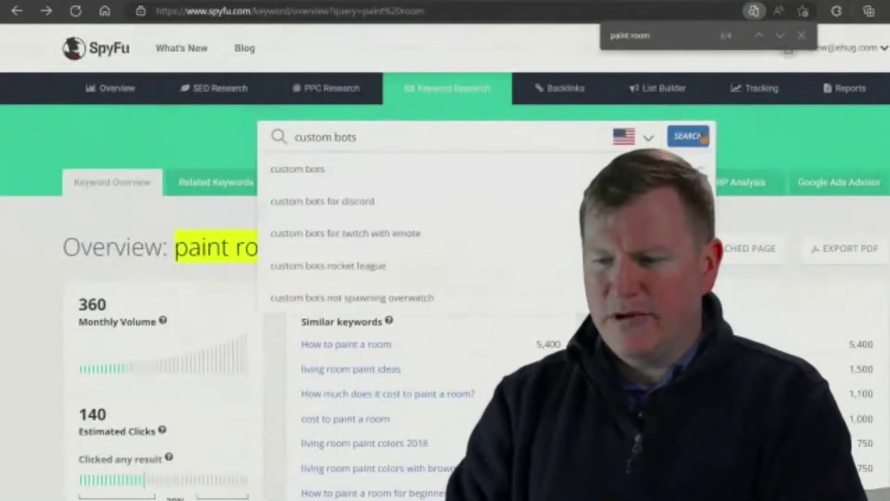
{"action": "left_click", "coordinate": [688, 136]}
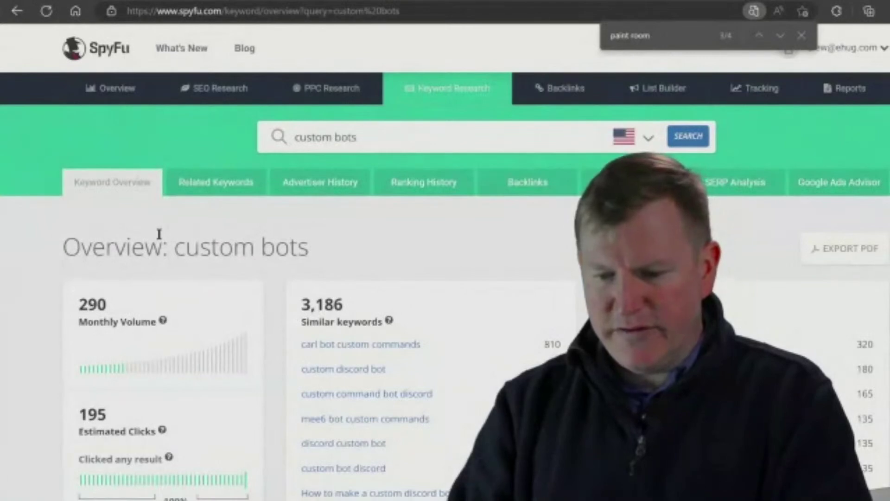
- Find the exact phrase "custom bots" within its keyword overview page
{"action": "scroll", "coordinate": [159, 234], "scroll_direction": "down", "scroll_amount": 2}
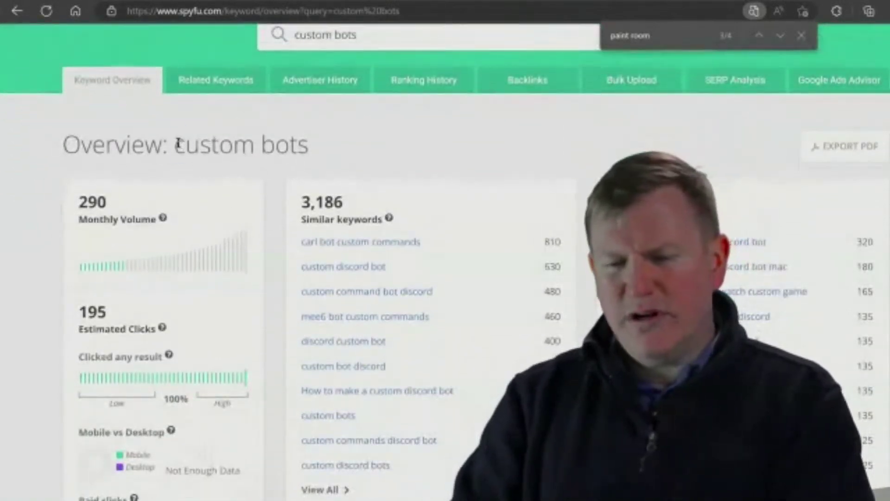
{"action": "left_click_drag", "start_coordinate": [178, 143], "coordinate": [276, 155]}
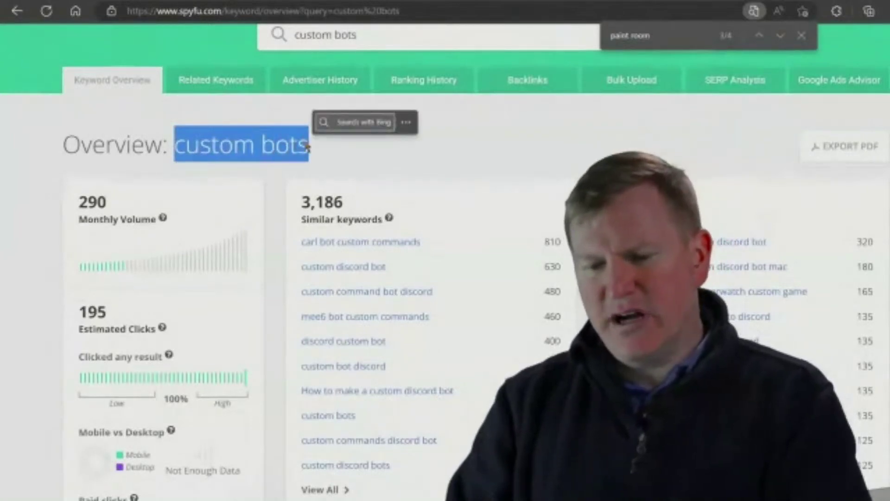
{"action": "key", "text": "ctrl+f"}
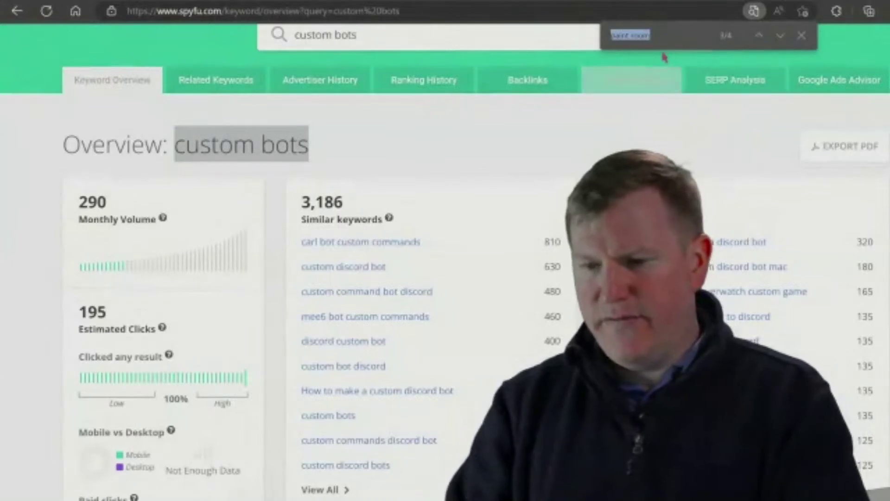
{"action": "left_click", "coordinate": [644, 34]}
{"action": "left_click_drag", "start_coordinate": [650, 34], "coordinate": [576, 34]}
{"action": "type", "text": "custom bots"}
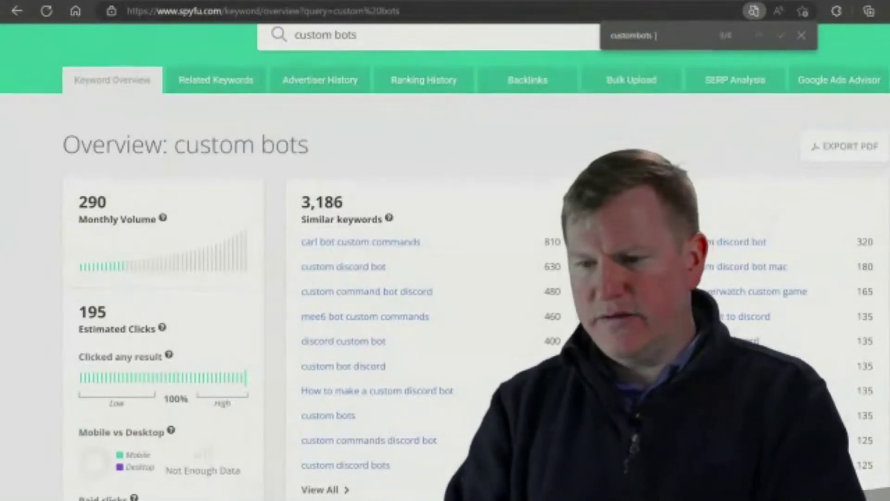
{"action": "key", "text": "Return"}
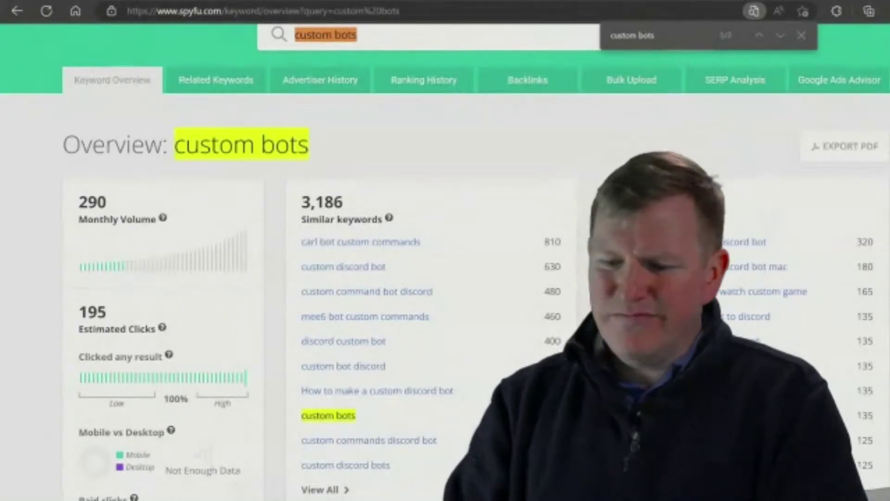
- Examine the custom bots overview's similar keywords, difficulty, Google-provided data and the related terms its sites rank for
{"action": "scroll", "coordinate": [445, 262], "scroll_direction": "down", "scroll_amount": 5}
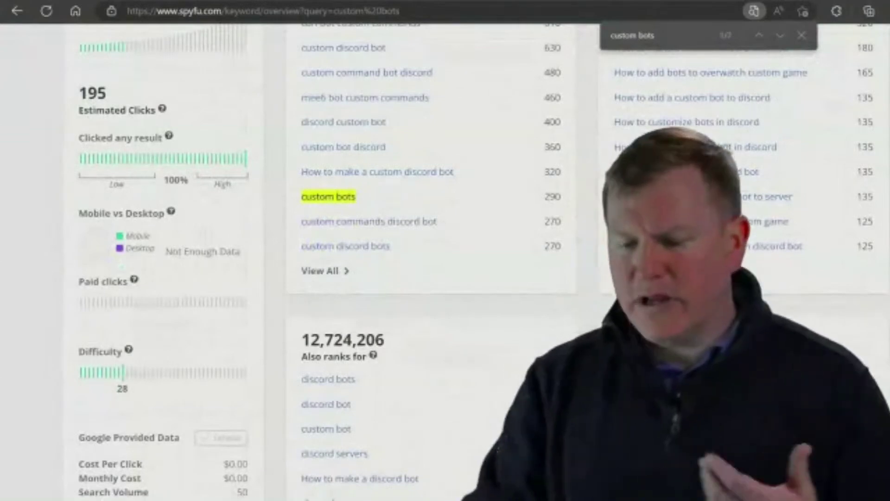
{"action": "scroll", "coordinate": [445, 262], "scroll_direction": "down", "scroll_amount": 1}
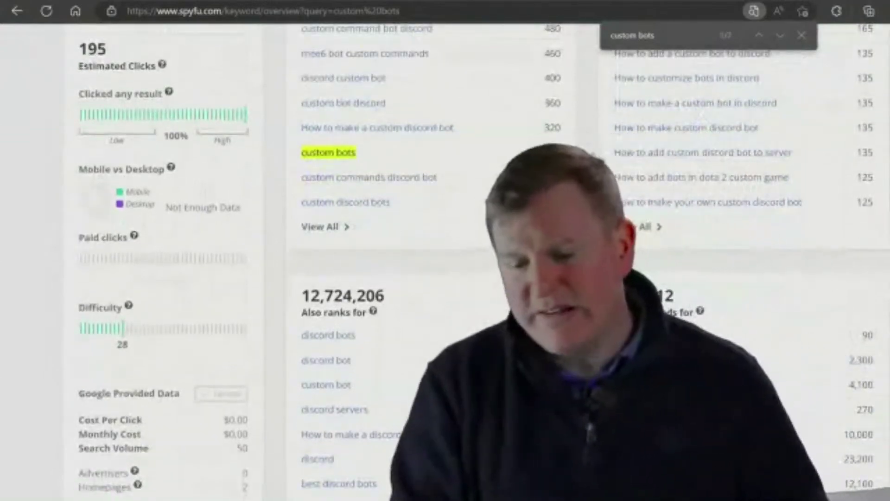
{"action": "scroll", "coordinate": [445, 262], "scroll_direction": "down", "scroll_amount": 5}
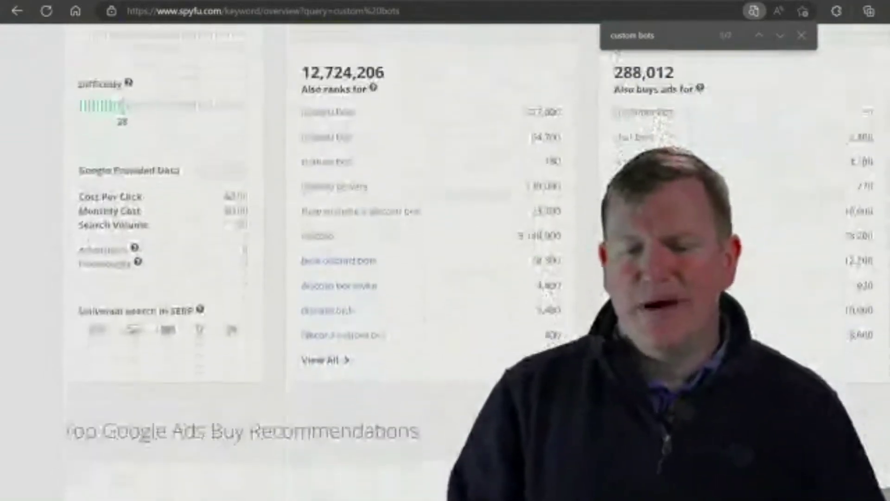
{"action": "scroll", "coordinate": [445, 262], "scroll_direction": "up", "scroll_amount": 3}
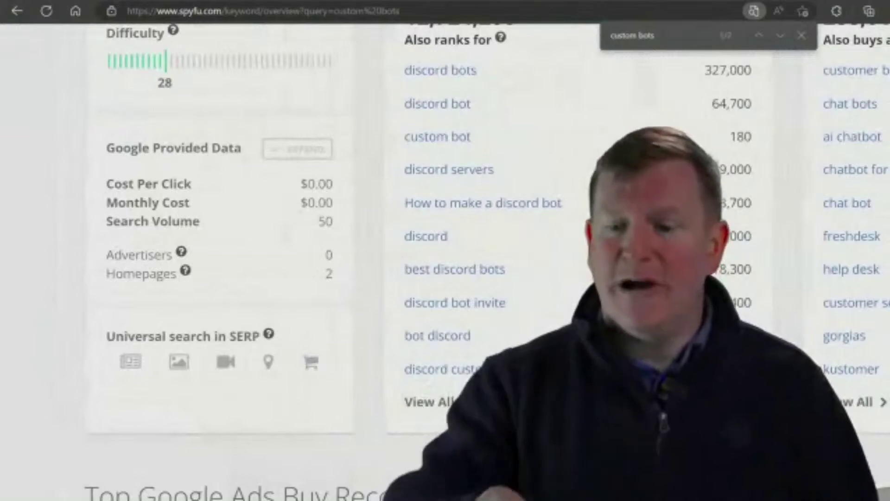
{"action": "key", "text": "ctrl+minus"}
{"action": "key", "text": "ctrl+minus"}
{"action": "scroll", "coordinate": [446, 260], "scroll_direction": "up", "scroll_amount": 12}
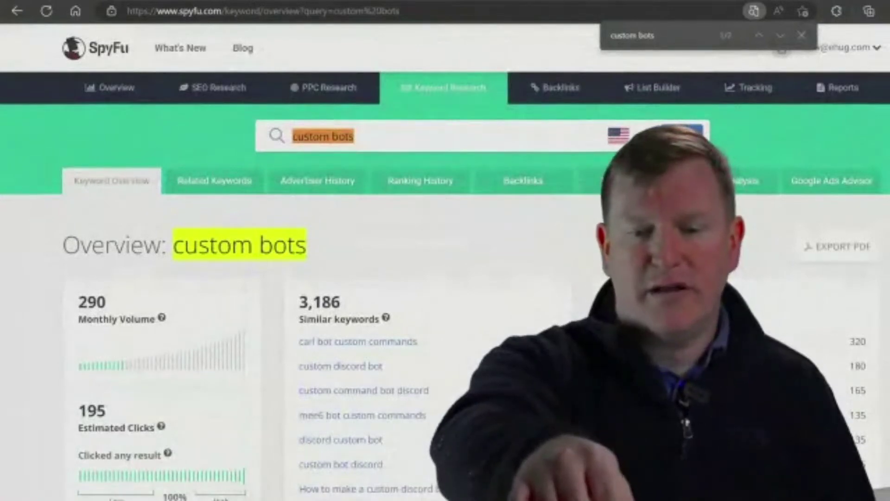
- Return to the GoDaddy auction page for custombots.com and add the domain to the watchlist
{"action": "key", "text": "ctrl+shift+Tab"}
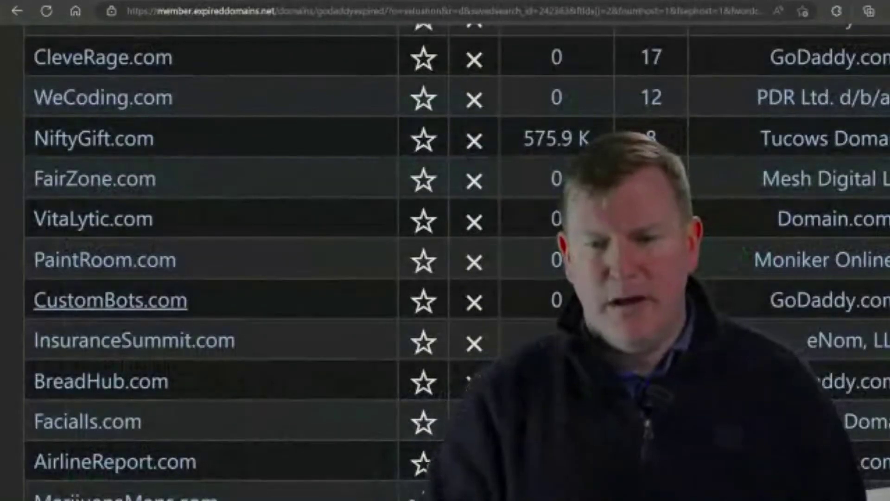
{"action": "key", "text": "ctrl+Tab"}
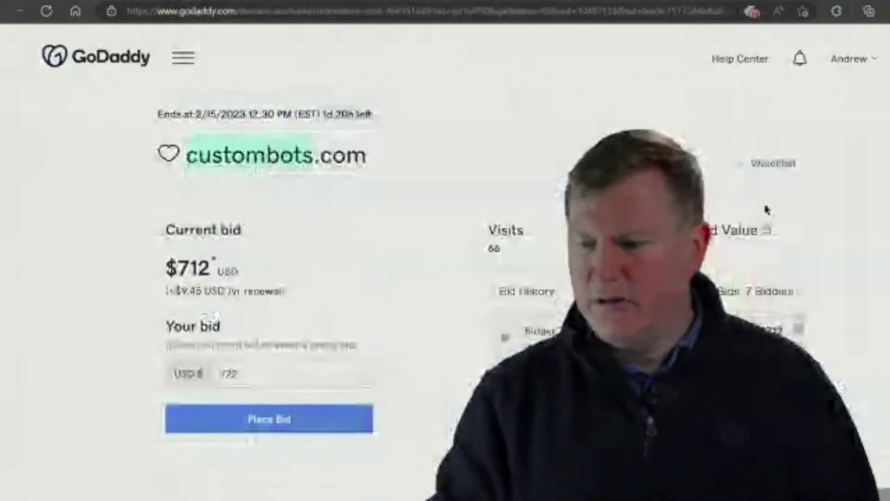
{"action": "right_click", "coordinate": [782, 165]}
{"action": "left_click", "coordinate": [758, 171]}
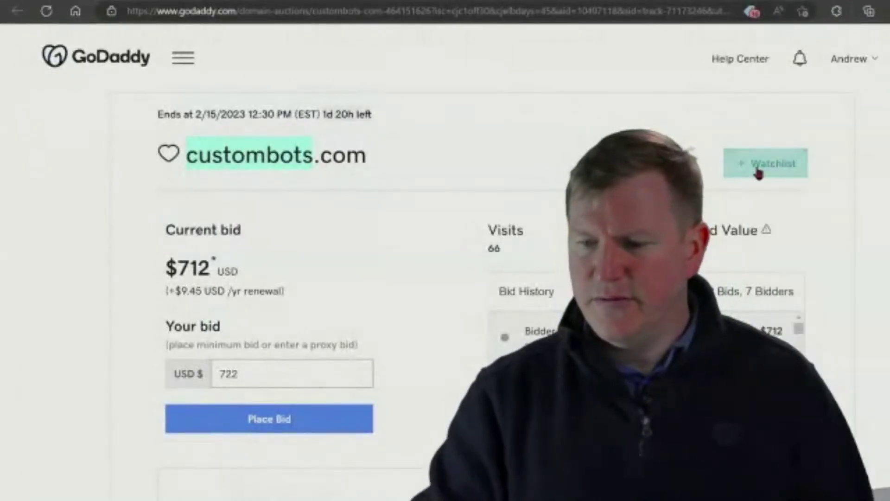
- Go back to the ExpiredDomains.net list and look further down the names below CustomBots.com
{"action": "key", "text": "ctrl+shift+Tab"}
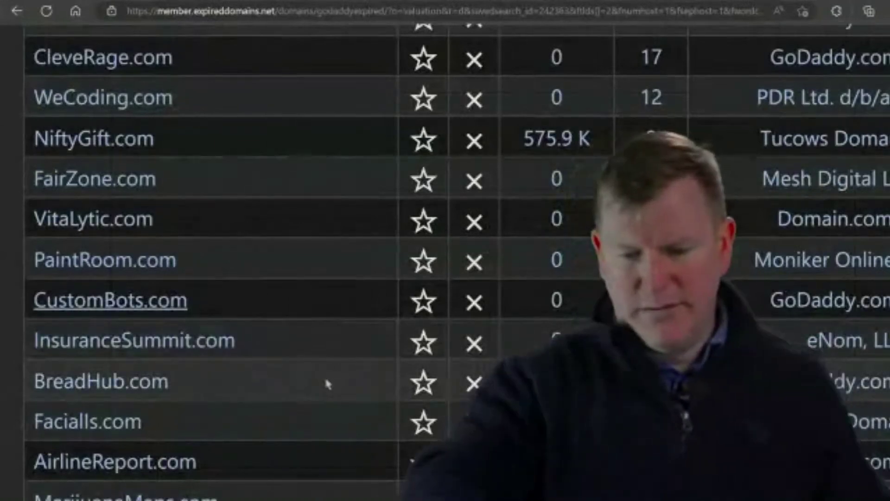
{"action": "scroll", "coordinate": [326, 384], "scroll_direction": "down", "scroll_amount": 4}
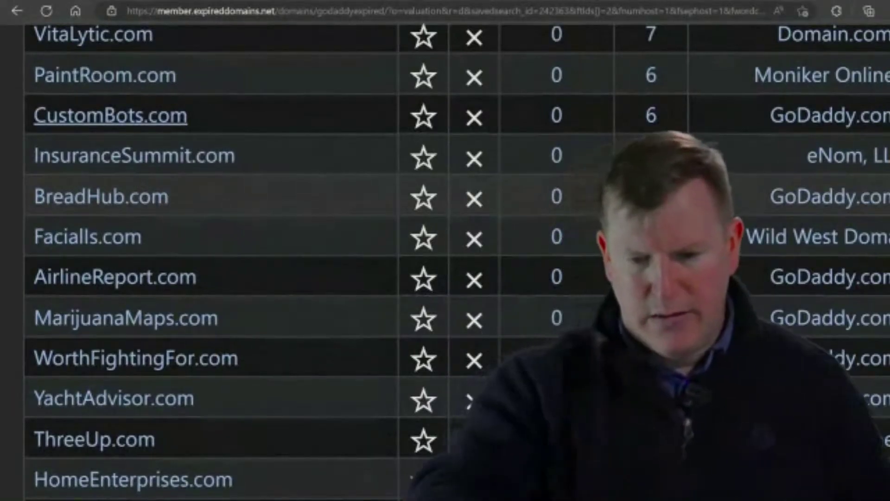
{"action": "scroll", "coordinate": [209, 260], "scroll_direction": "down", "scroll_amount": 2}
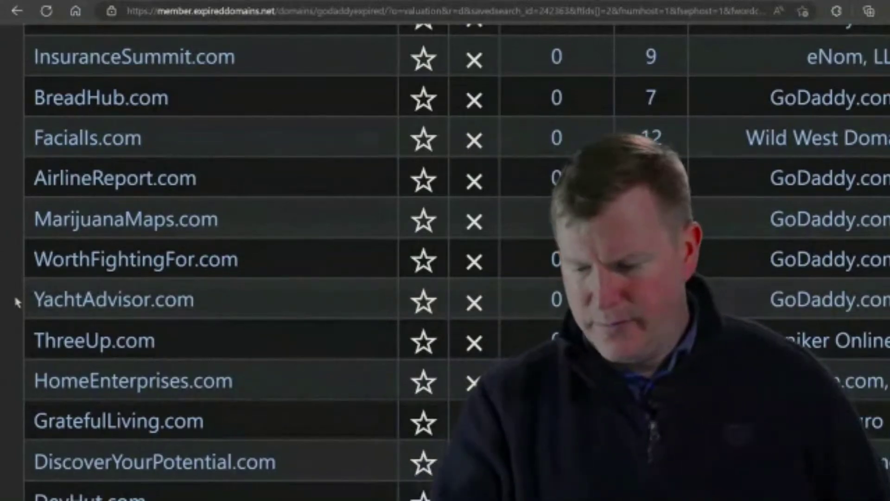
- Look further down the expired domain list and research ForLocal.com by looking up the keyword "for local" in SpyFu
{"action": "scroll", "coordinate": [15, 300], "scroll_direction": "down", "scroll_amount": 10}
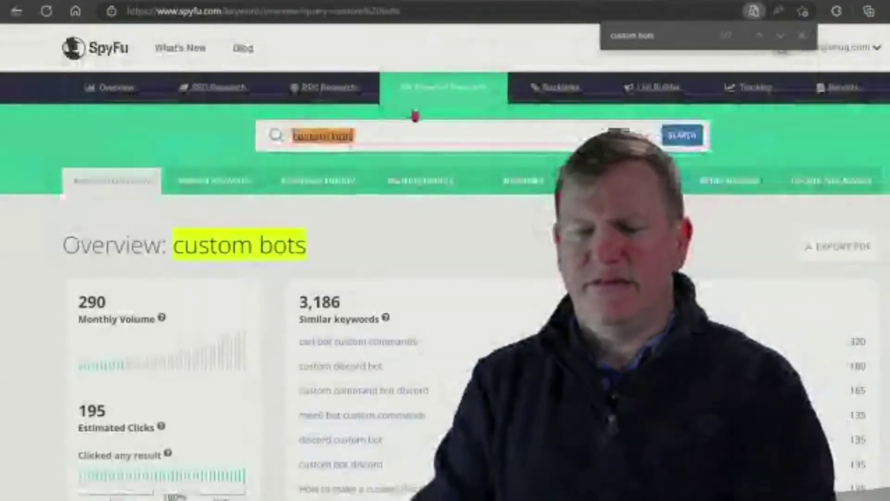
{"action": "left_click", "coordinate": [356, 138]}
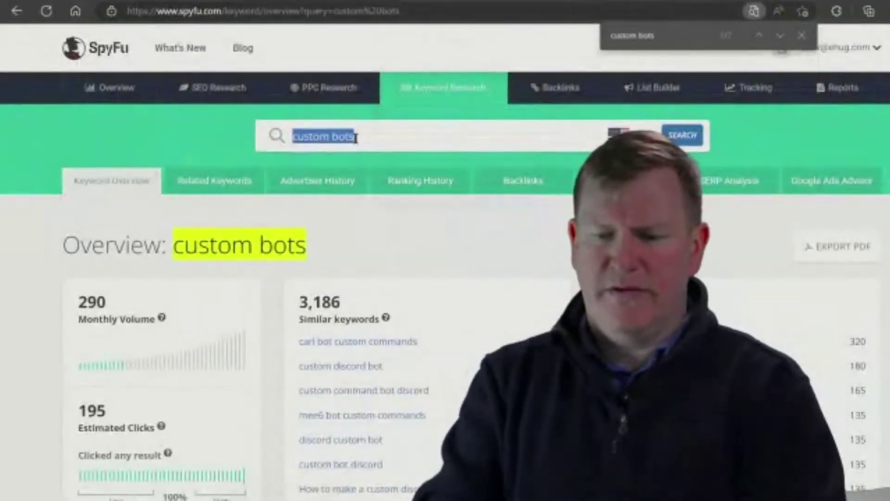
{"action": "type", "text": "for local"}
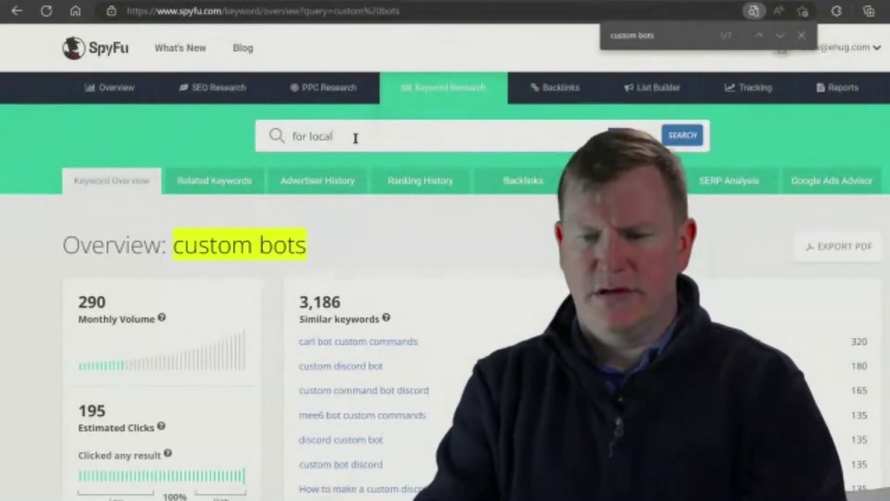
{"action": "key", "text": "Return"}
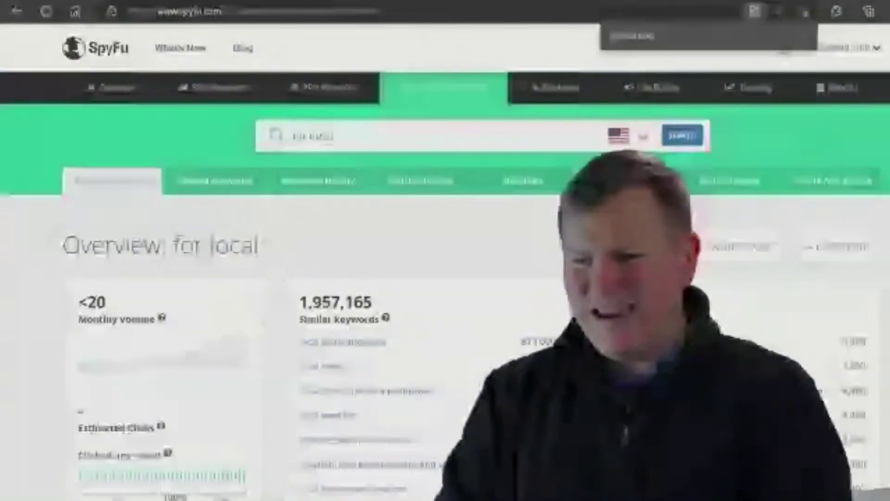
{"action": "scroll", "coordinate": [445, 259], "scroll_direction": "down", "scroll_amount": 8}
{"action": "scroll", "coordinate": [445, 260], "scroll_direction": "up", "scroll_amount": 8}
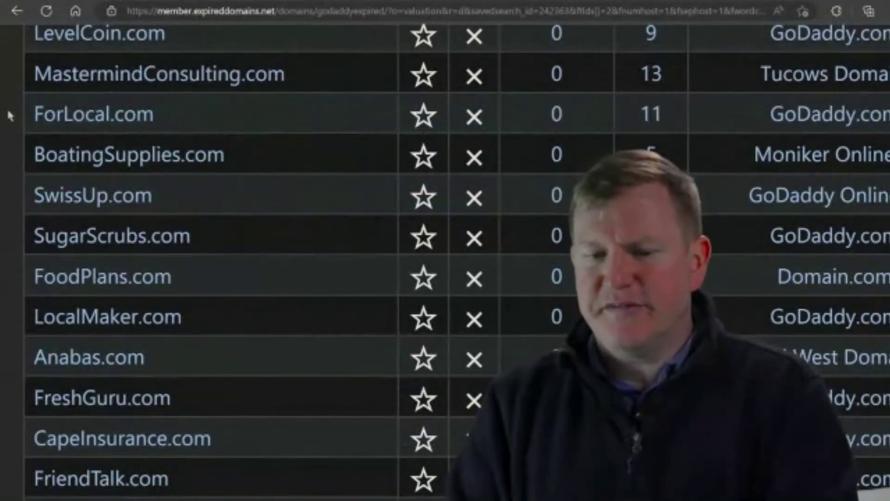
- Check the bidding on the GoDaddy auction page for forlocal.com and return to the ExpiredDomains.net list
{"action": "left_click", "coordinate": [161, 2]}
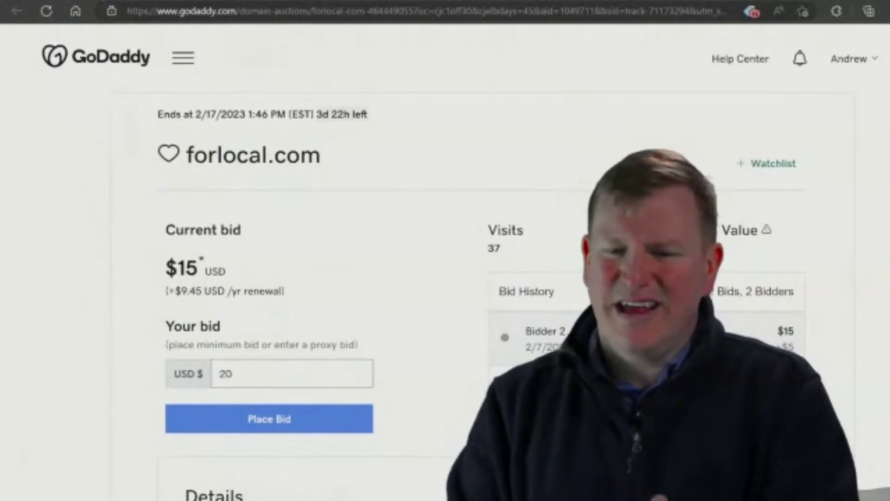
{"action": "mouse_move", "coordinate": [139, 2]}
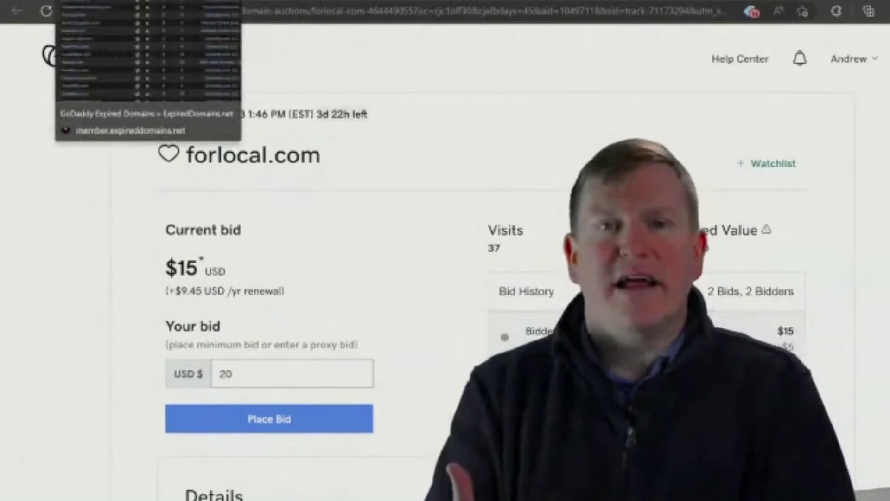
{"action": "left_click", "coordinate": [139, 2]}
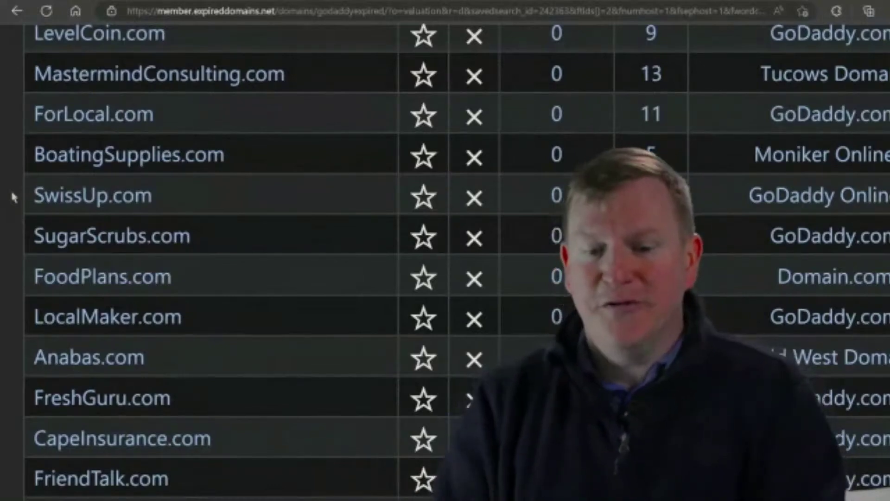
- Switch to NameBio, search past domain sales for the keyword "forlocal" and review the results and sales stats
{"action": "left_click", "coordinate": [577, 0]}
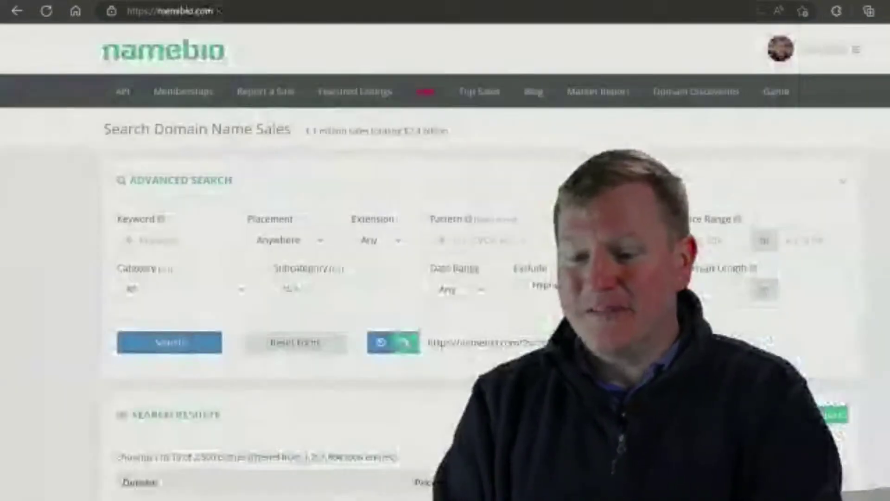
{"action": "left_click", "coordinate": [172, 242]}
{"action": "type", "text": "for"}
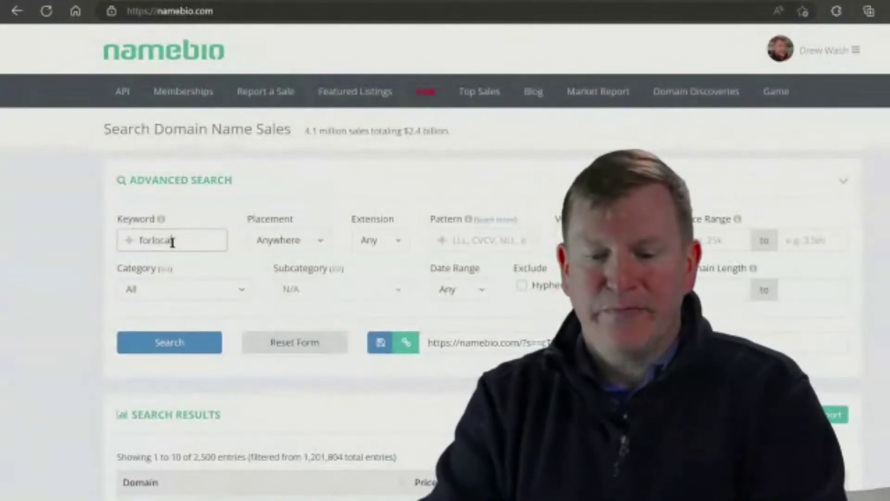
{"action": "type", "text": "local"}
{"action": "key", "text": "Return"}
{"action": "scroll", "coordinate": [207, 224], "scroll_direction": "down", "scroll_amount": 7}
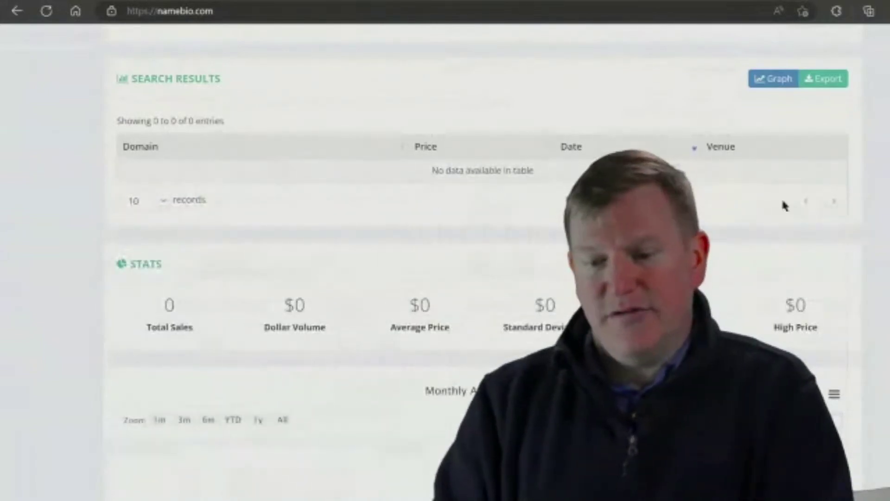
{"action": "scroll", "coordinate": [312, 209], "scroll_direction": "up", "scroll_amount": 7}
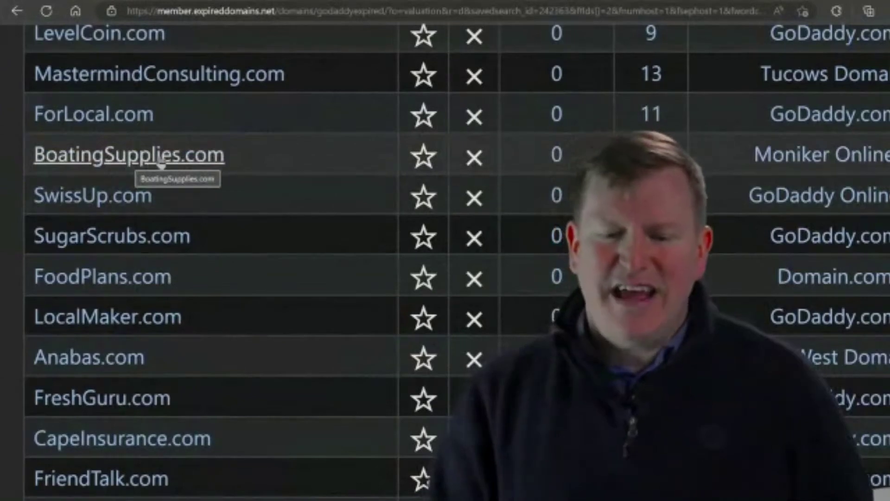
- Open the GoDaddy auction page for BoatingSupplies.com from the ExpiredDomains.net list and copy the domain name without its extension
{"action": "left_click", "coordinate": [193, 157]}
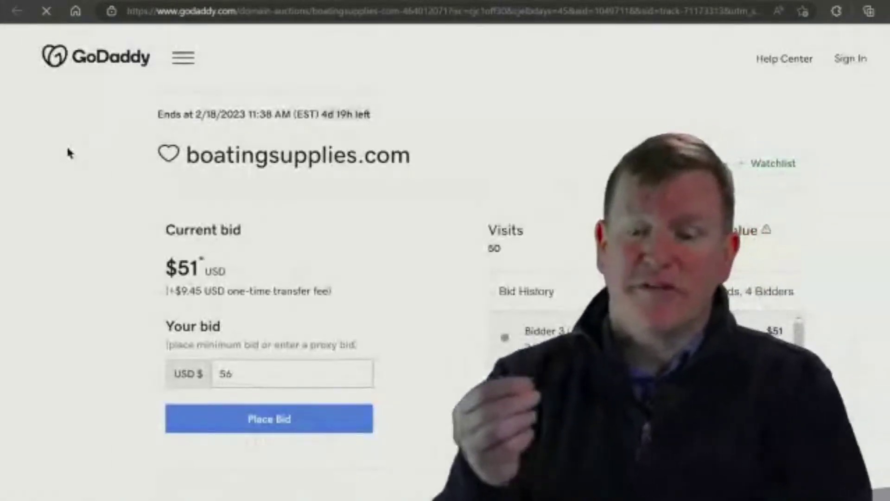
{"action": "left_click_drag", "start_coordinate": [187, 157], "coordinate": [357, 164]}
{"action": "key", "text": "ctrl+c"}
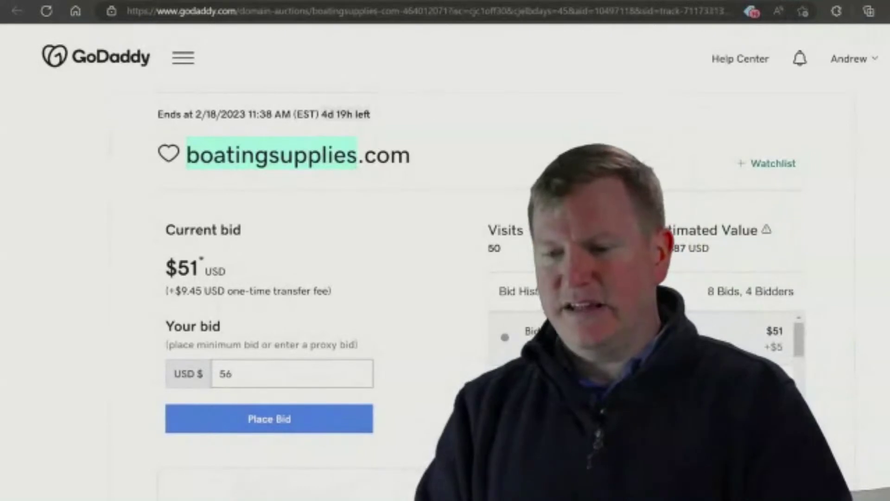
- Switch to SpyFu and look up the keyword "boating supplies", written as two words
{"action": "left_click", "coordinate": [491, 1]}
{"action": "left_click_drag", "start_coordinate": [337, 139], "coordinate": [253, 127]}
{"action": "key", "text": "ctrl+v"}
{"action": "left_click", "coordinate": [331, 137]}
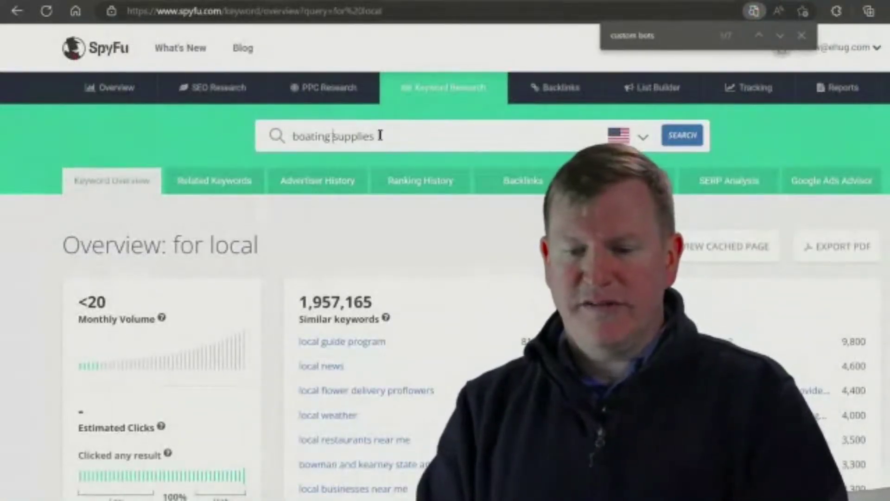
{"action": "left_click", "coordinate": [682, 136]}
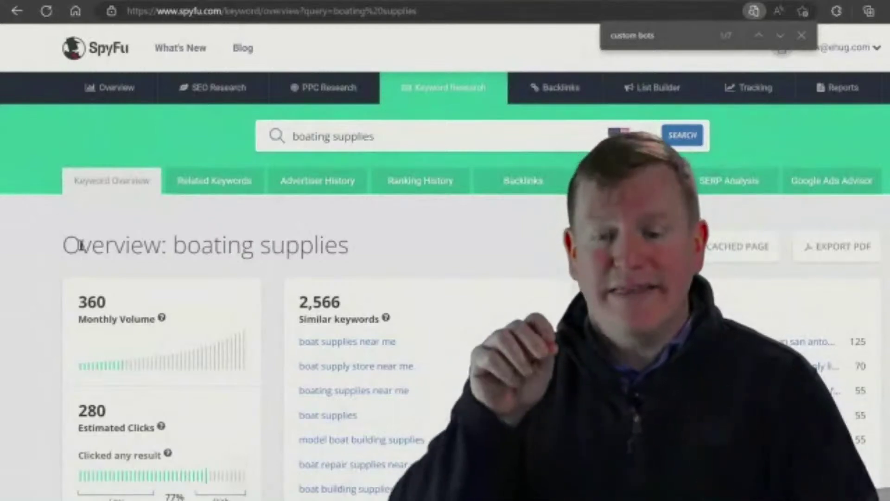
{"action": "scroll", "coordinate": [445, 259], "scroll_direction": "down", "scroll_amount": 2}
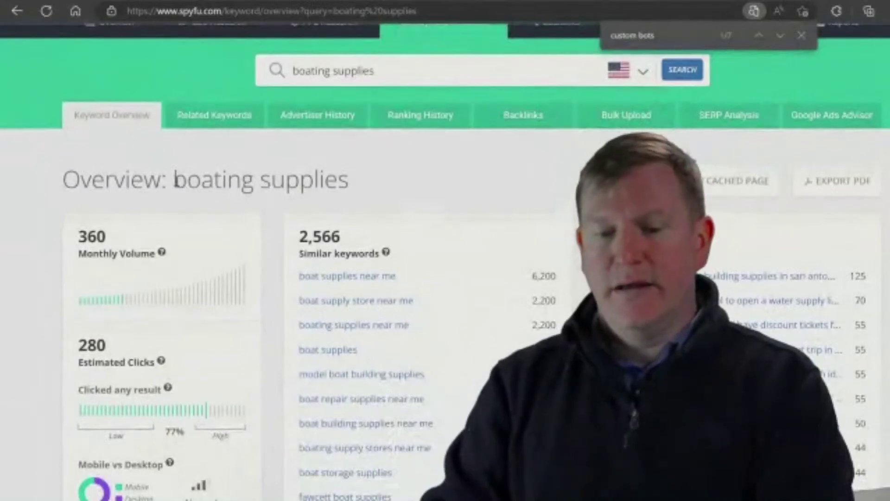
{"action": "left_click_drag", "start_coordinate": [175, 181], "coordinate": [351, 193]}
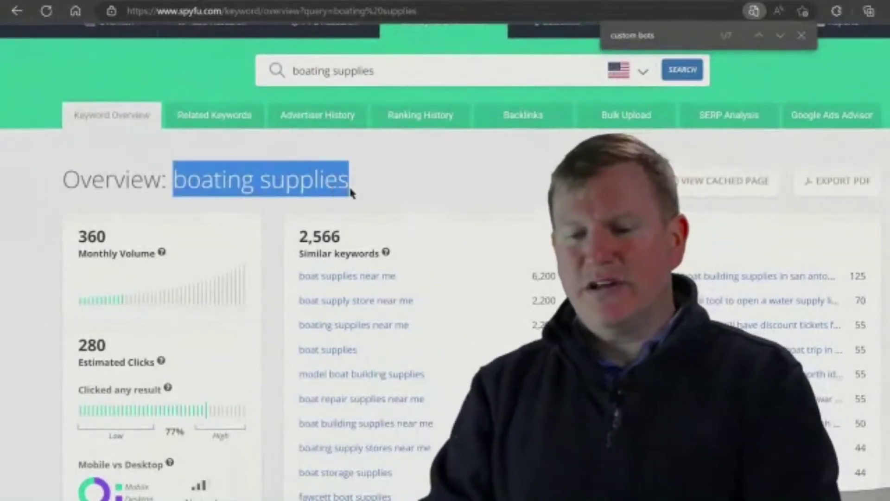
{"action": "key", "text": "ctrl+f"}
{"action": "key", "text": "ctrl+c"}
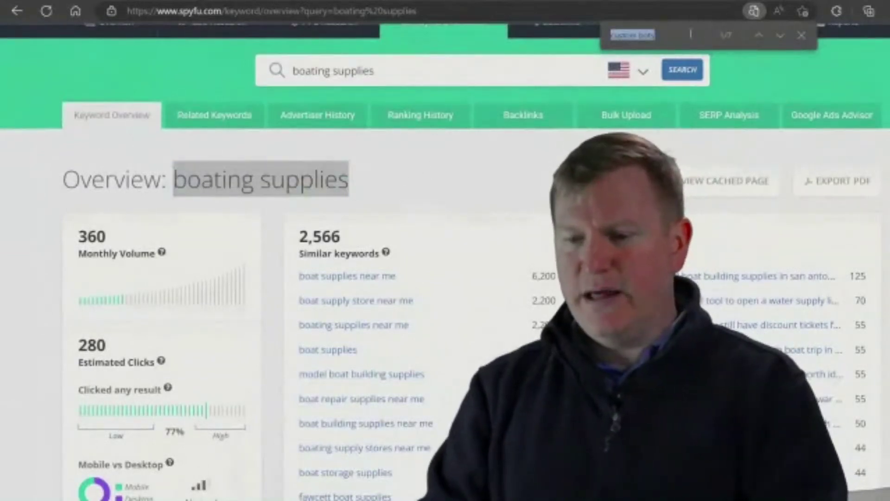
{"action": "left_click_drag", "start_coordinate": [691, 34], "coordinate": [588, 36]}
{"action": "key", "text": "ctrl+v"}
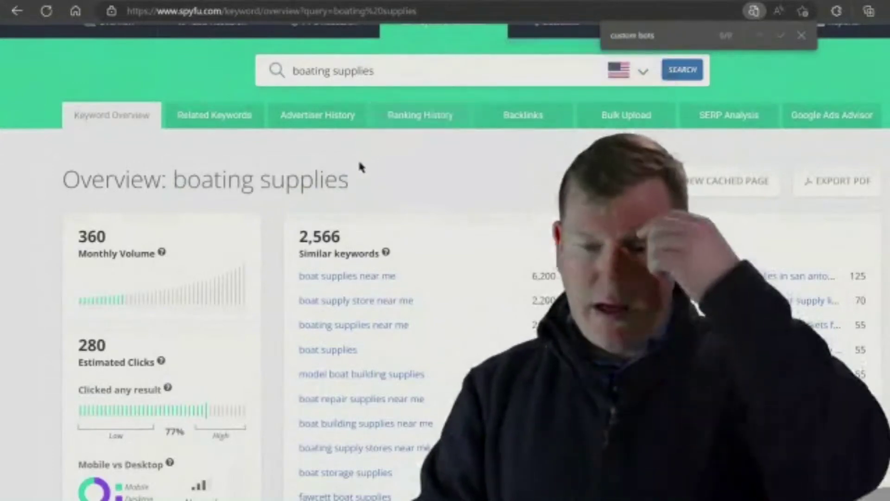
- Copy the phrase "boating supplies" from the overview heading and find it within the page
{"action": "left_click_drag", "start_coordinate": [349, 183], "coordinate": [172, 176]}
{"action": "key", "text": "ctrl+c"}
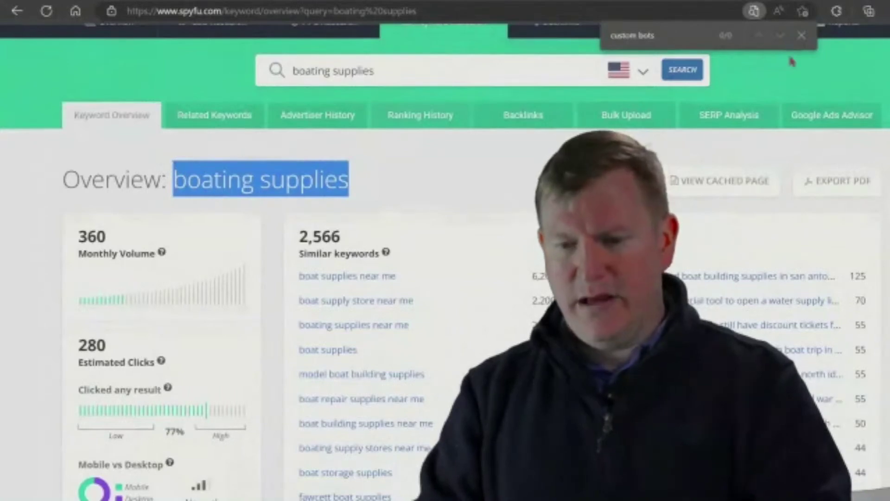
{"action": "triple_click", "coordinate": [682, 33]}
{"action": "key", "text": "ctrl+v"}
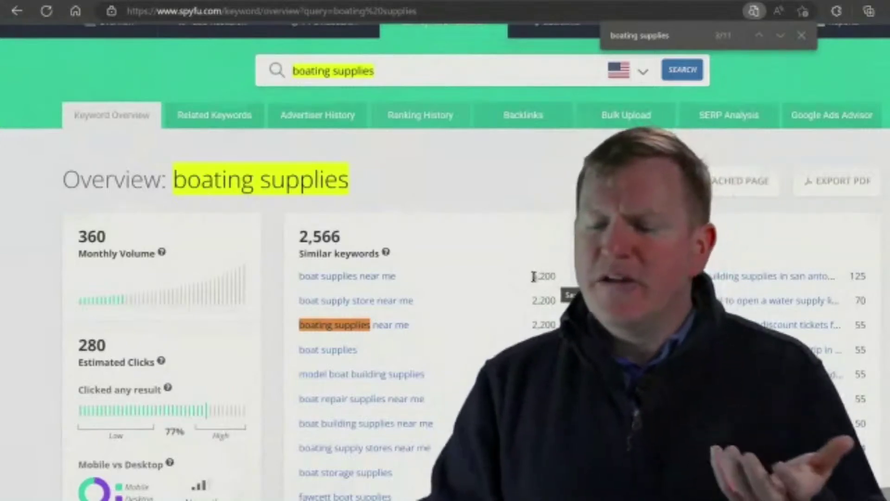
- Examine the search volumes of the similar keywords "boat supplies near me" and "boating supplies near me"
{"action": "left_click_drag", "start_coordinate": [534, 277], "coordinate": [551, 277]}
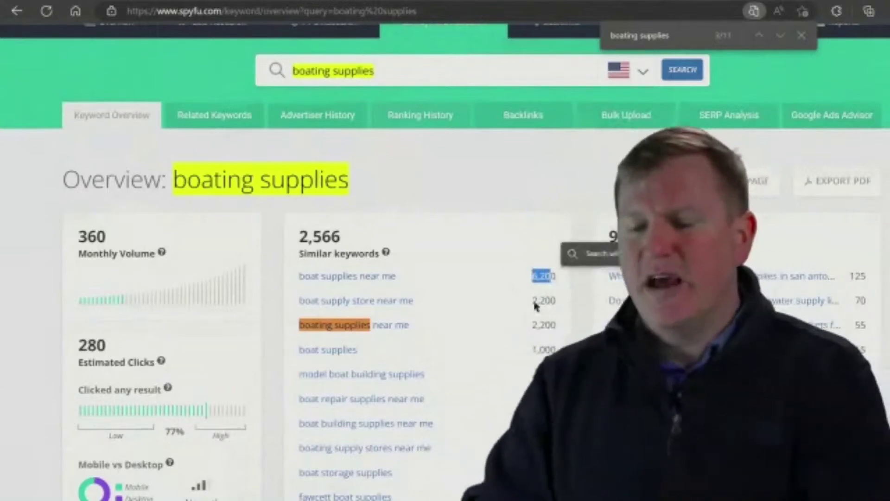
{"action": "left_click", "coordinate": [542, 322]}
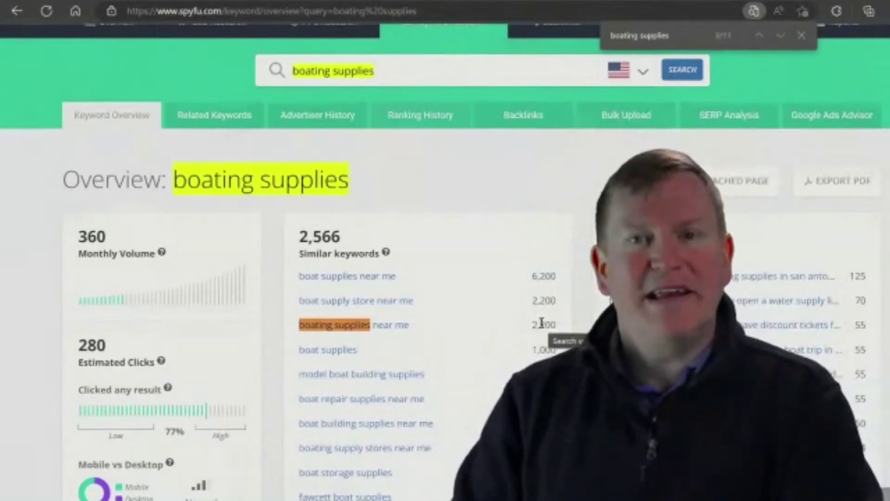
{"action": "left_click_drag", "start_coordinate": [556, 324], "coordinate": [533, 324]}
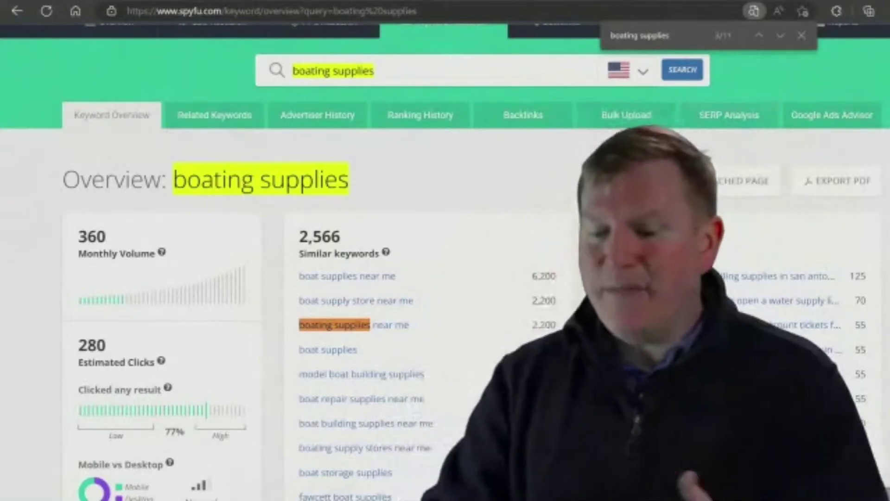
- Examine the boating supplies keyword's difficulty and its Google-provided cost per click, search volume, advertisers and homepages
{"action": "scroll", "coordinate": [472, 261], "scroll_direction": "down", "scroll_amount": 7}
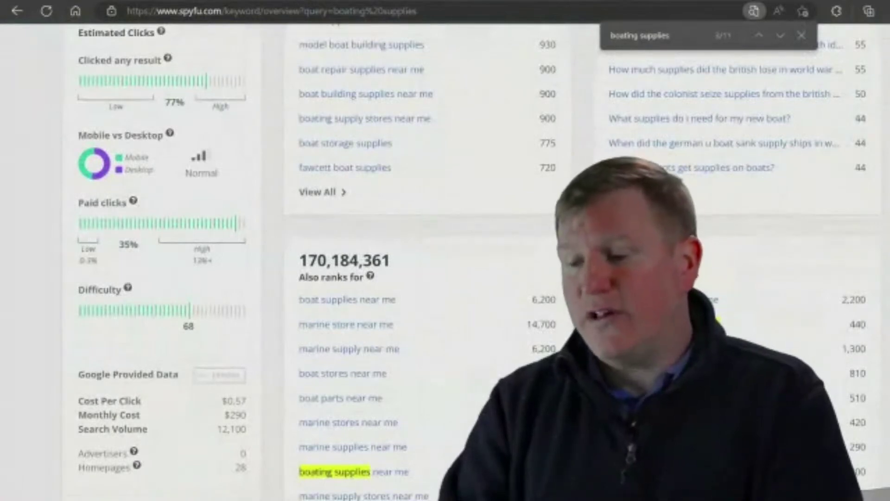
{"action": "scroll", "coordinate": [472, 262], "scroll_direction": "up", "scroll_amount": 1}
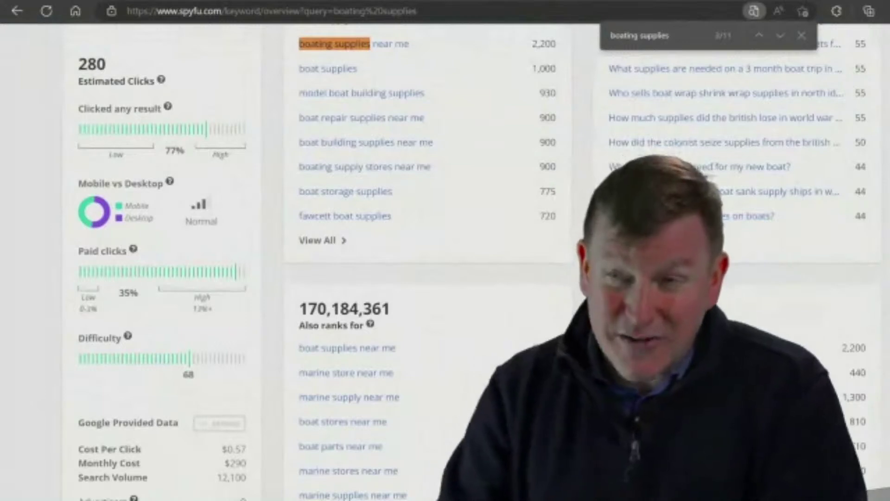
{"action": "scroll", "coordinate": [472, 262], "scroll_direction": "up", "scroll_amount": 1}
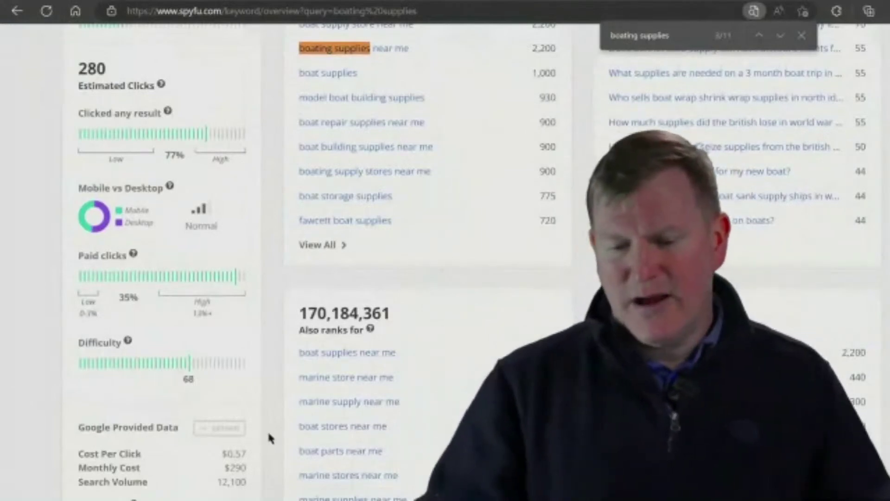
{"action": "scroll", "coordinate": [268, 430], "scroll_direction": "down", "scroll_amount": 4}
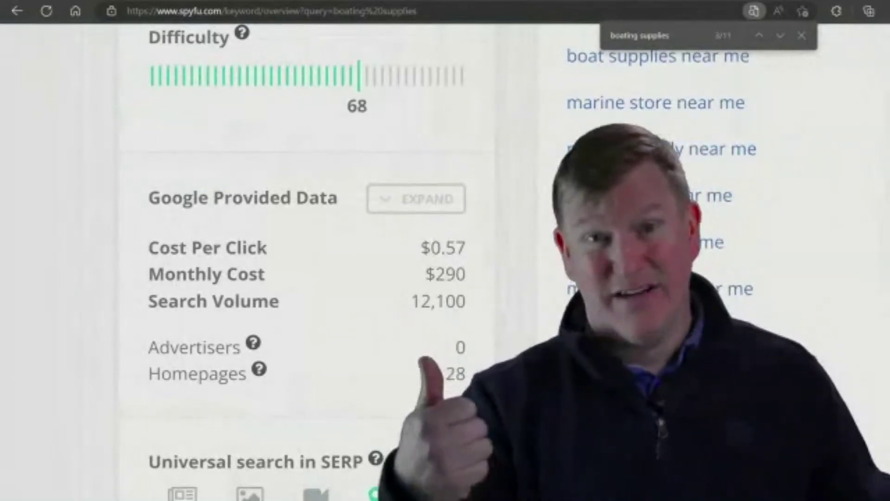
{"action": "mouse_move", "coordinate": [376, 459]}
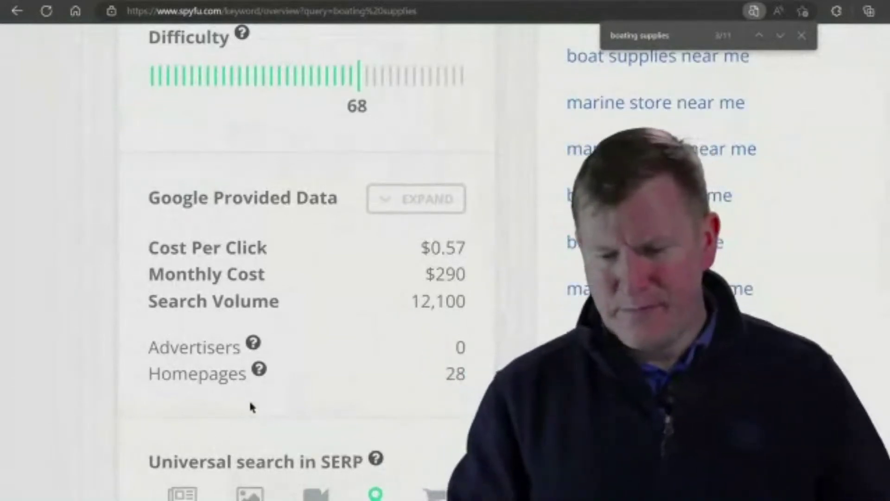
{"action": "mouse_move", "coordinate": [260, 370]}
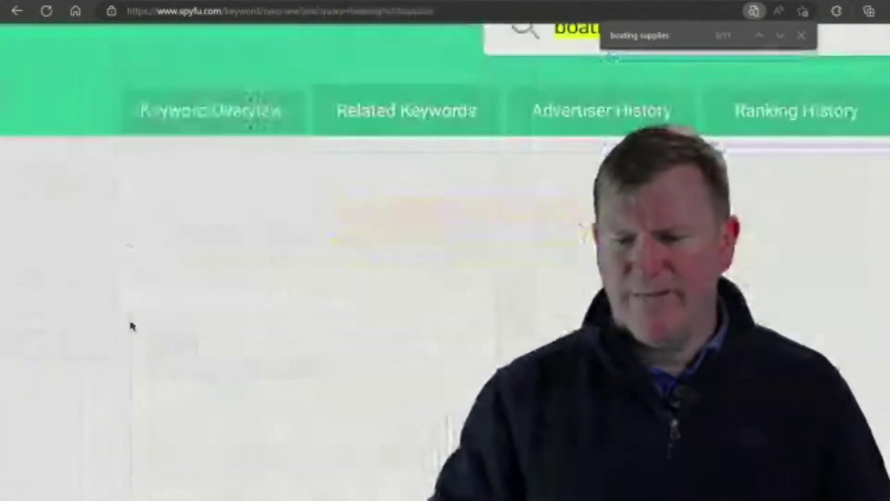
- Go back to the boating supplies keyword overview, recheck its heading, and return to the GoDaddy auction page for boatingsupplies.com
{"action": "left_click", "coordinate": [17, 11]}
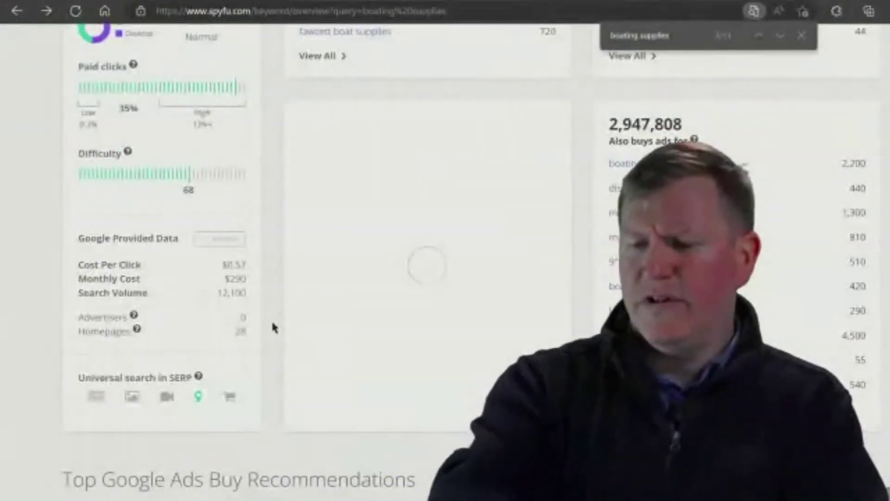
{"action": "scroll", "coordinate": [273, 327], "scroll_direction": "up", "scroll_amount": 8}
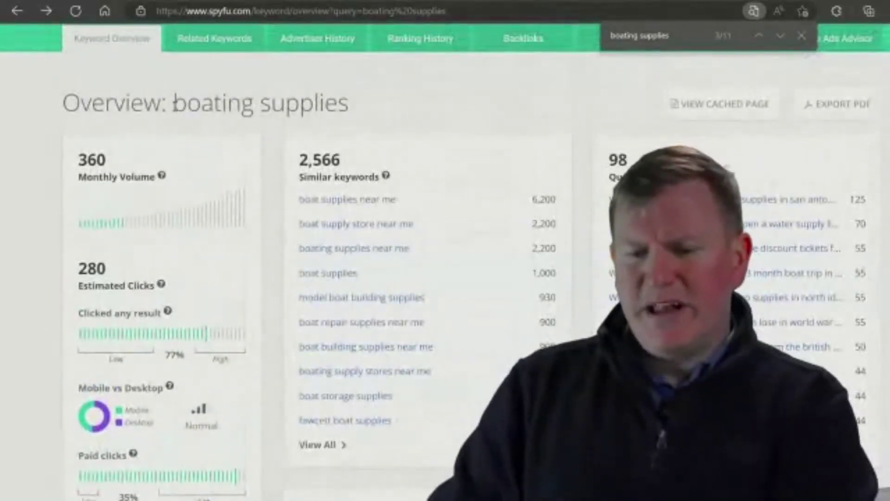
{"action": "left_click_drag", "start_coordinate": [176, 103], "coordinate": [328, 104]}
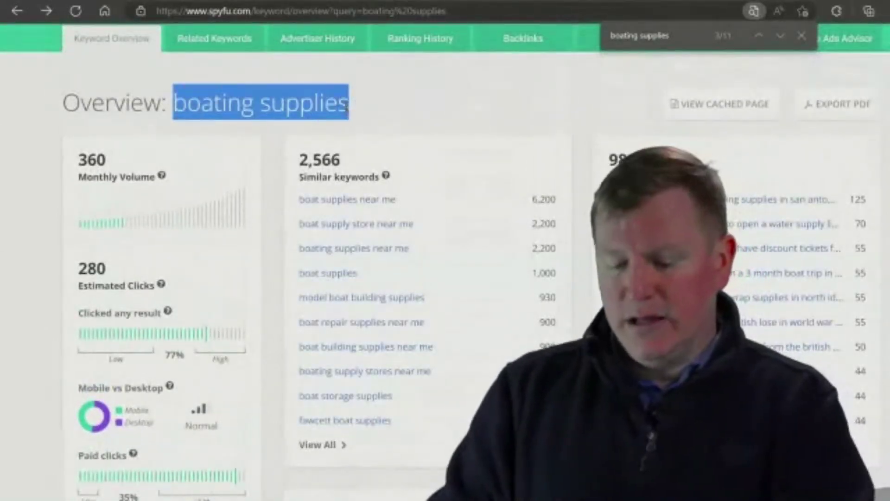
{"action": "left_click", "coordinate": [157, 2]}
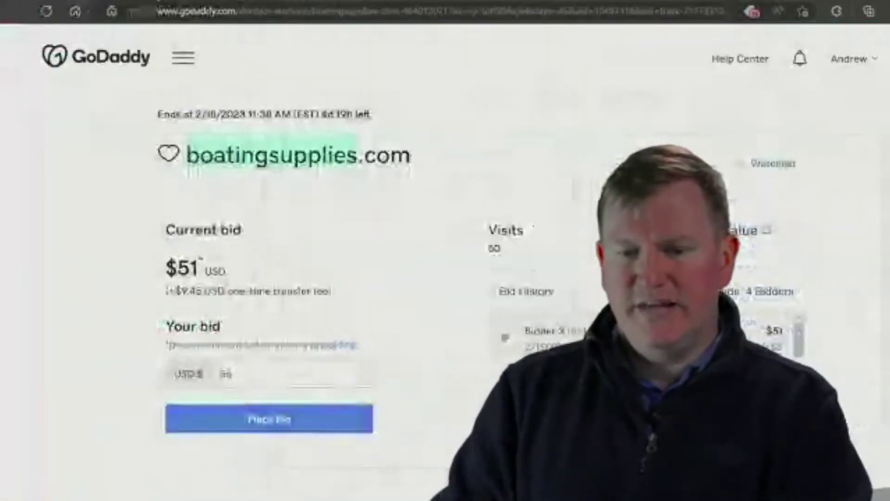
- Add boatingsupplies.com to the GoDaddy watchlist and close its auction page
{"action": "left_click", "coordinate": [528, 162]}
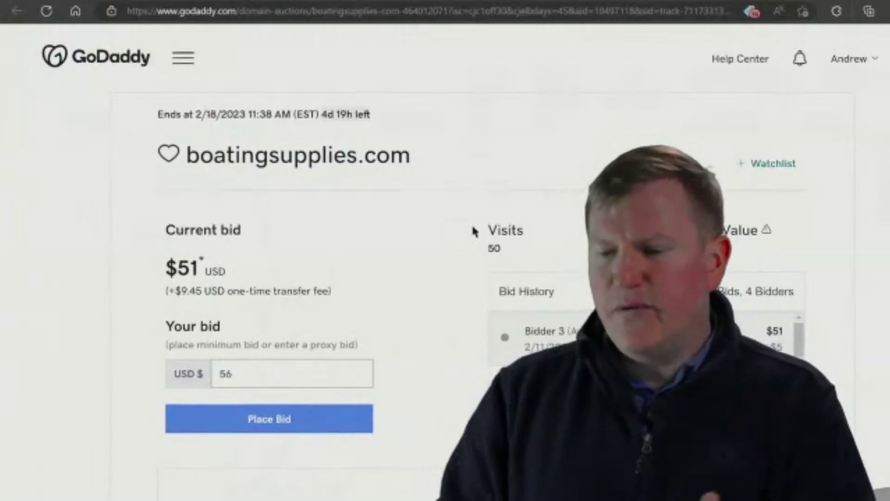
{"action": "left_click", "coordinate": [768, 163]}
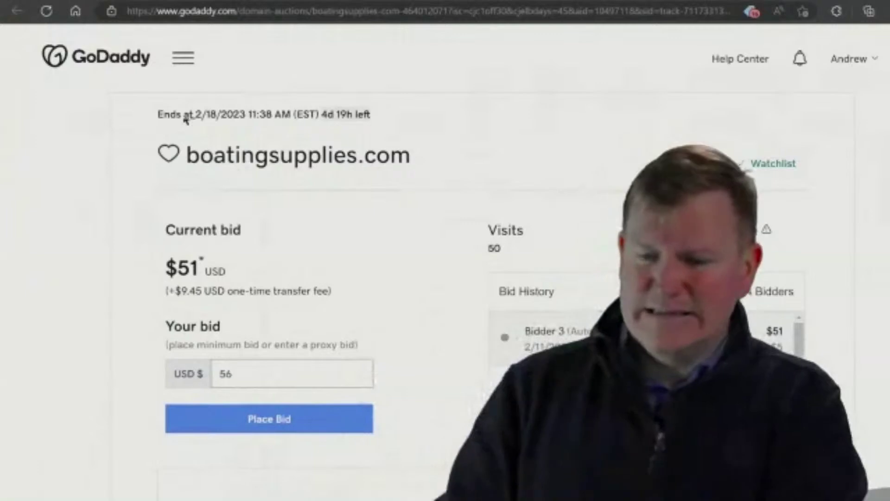
{"action": "key", "text": "ctrl+w"}
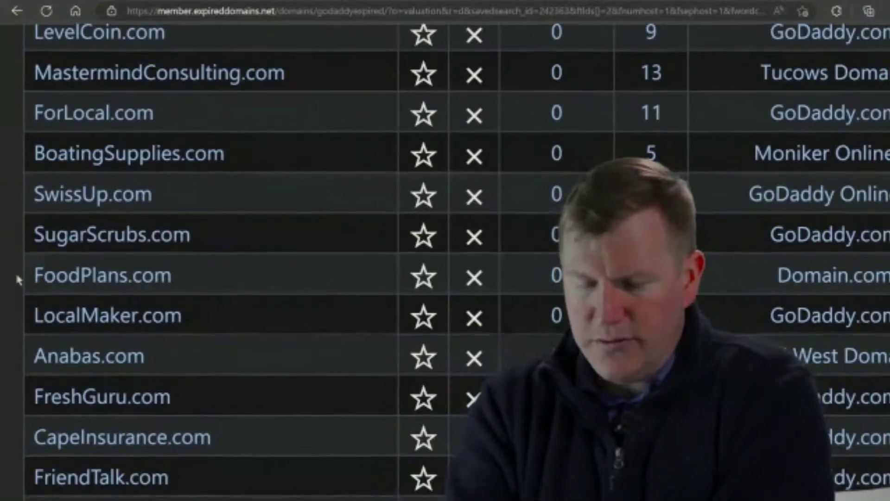
- Browse further through the expired domains list and open the GoDaddy auction page for LuxuryApartmentRentals.com
{"action": "scroll", "coordinate": [17, 278], "scroll_direction": "down", "scroll_amount": 10}
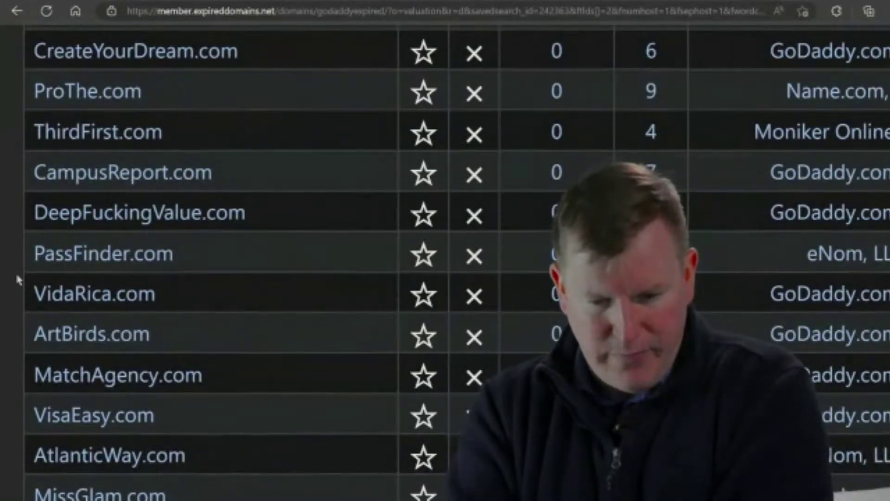
{"action": "scroll", "coordinate": [17, 277], "scroll_direction": "down", "scroll_amount": 10}
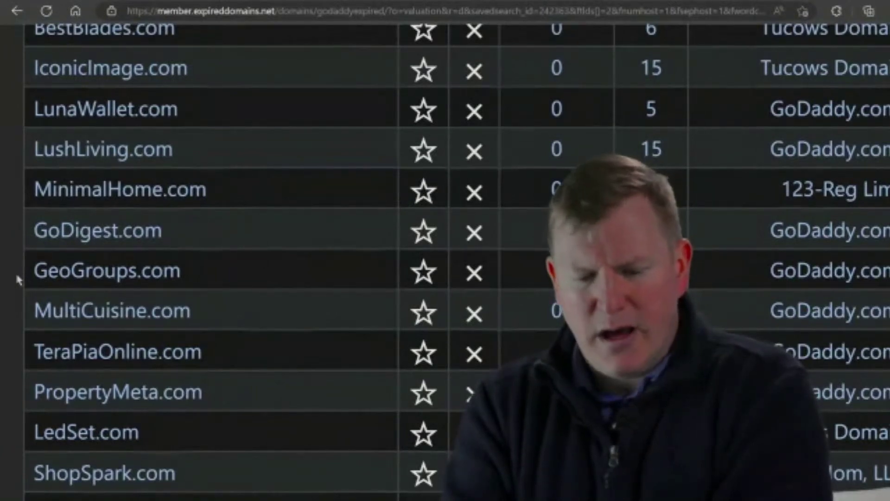
{"action": "scroll", "coordinate": [17, 276], "scroll_direction": "down", "scroll_amount": 10}
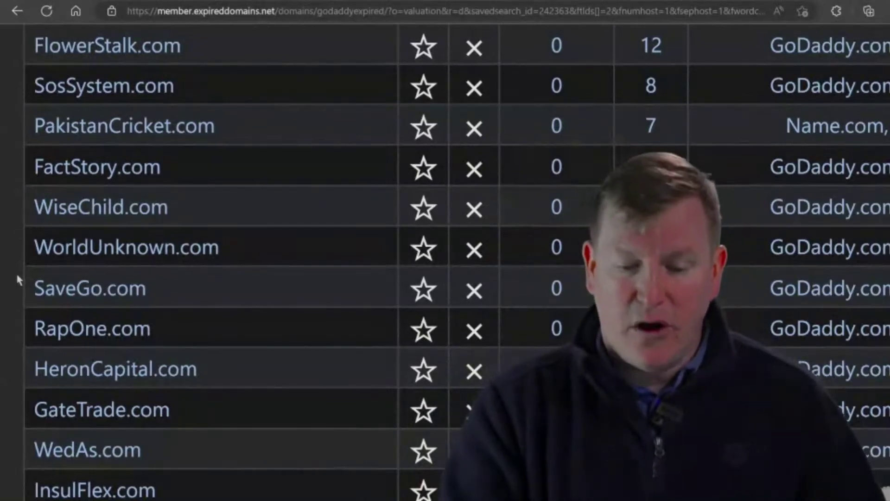
{"action": "scroll", "coordinate": [17, 276], "scroll_direction": "down", "scroll_amount": 10}
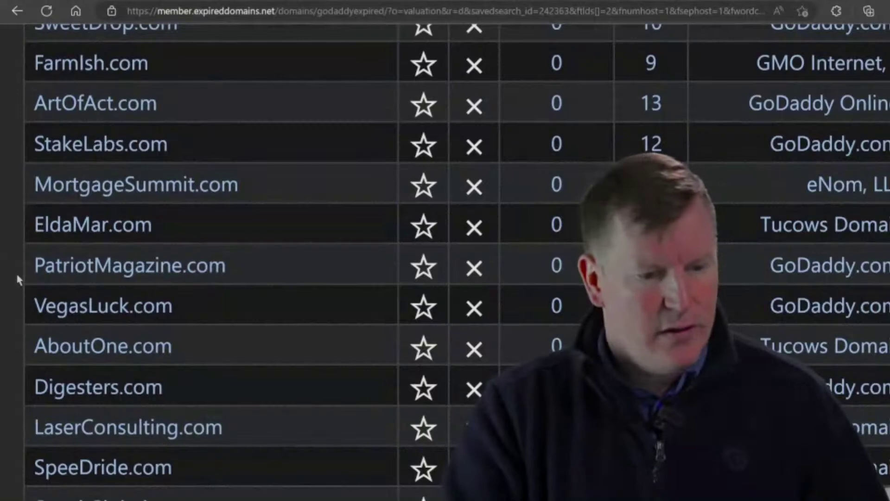
{"action": "scroll", "coordinate": [16, 272], "scroll_direction": "down", "scroll_amount": 5}
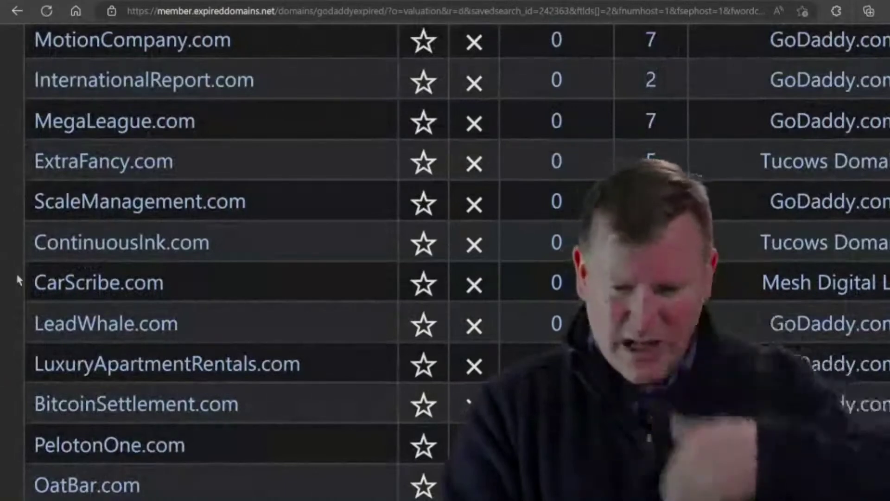
{"action": "left_click", "coordinate": [261, 366]}
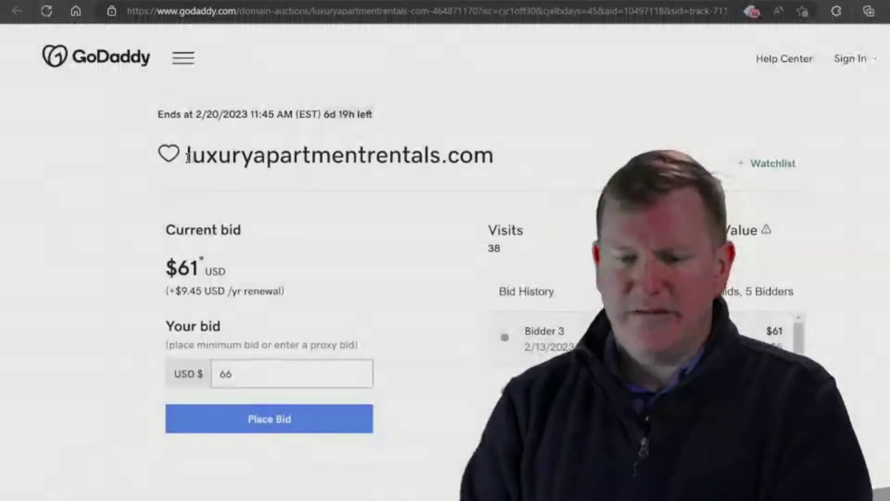
- Copy the name "luxuryapartmentrentals" without its extension from the auction page heading
{"action": "left_click_drag", "start_coordinate": [187, 155], "coordinate": [440, 159]}
{"action": "key", "text": "ctrl+c"}
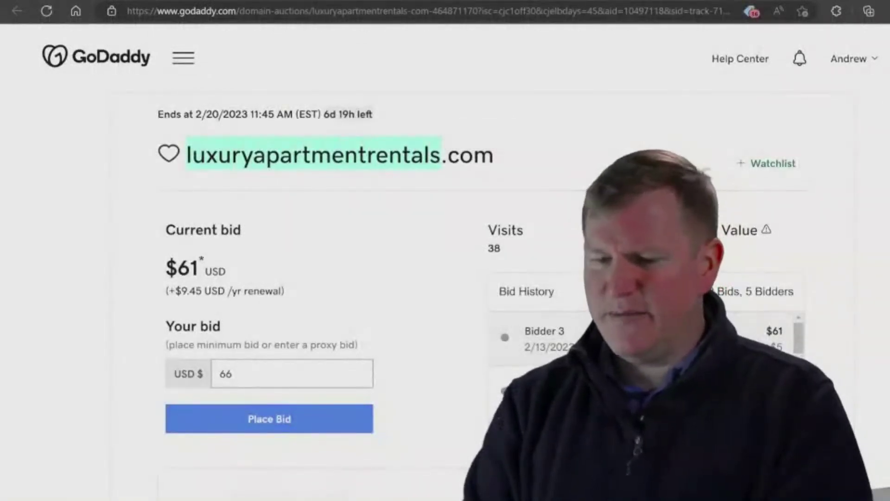
{"action": "scroll", "coordinate": [445, 260], "scroll_direction": "down", "scroll_amount": 1}
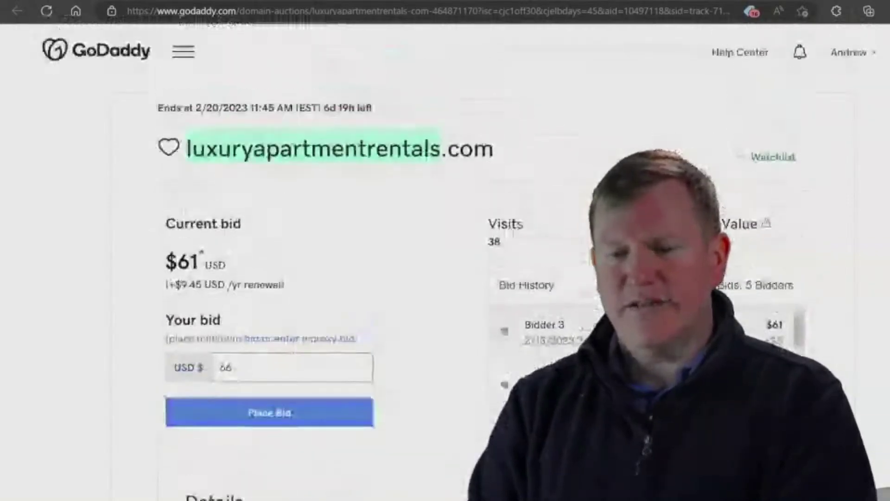
{"action": "scroll", "coordinate": [445, 260], "scroll_direction": "down", "scroll_amount": 5}
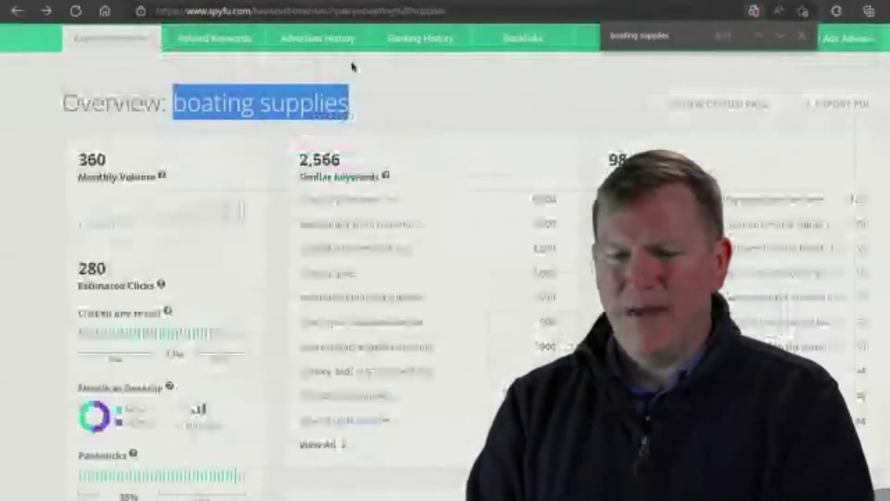
- Switch to SpyFu, look up the keyword "luxury apartment rentals", and skim its overview figures
{"action": "left_click", "coordinate": [416, 100]}
{"action": "scroll", "coordinate": [415, 98], "scroll_direction": "up", "scroll_amount": 2}
{"action": "scroll", "coordinate": [416, 99], "scroll_direction": "up", "scroll_amount": 2}
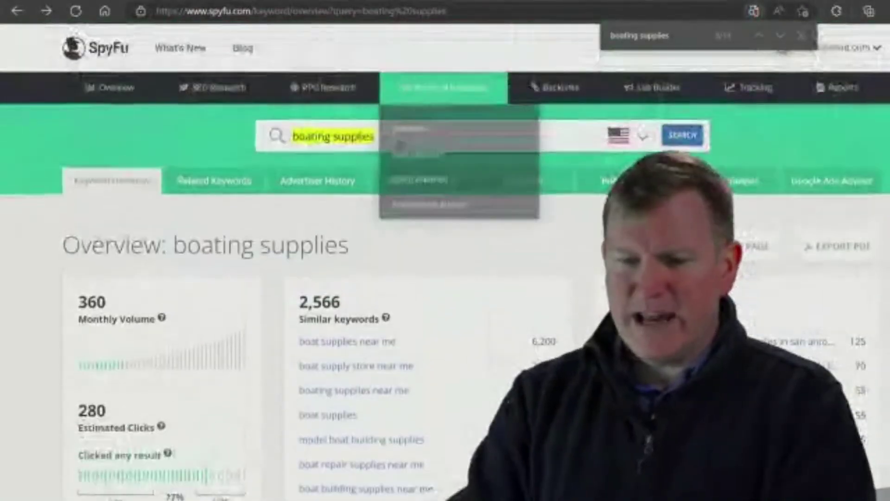
{"action": "left_click", "coordinate": [376, 135]}
{"action": "left_click", "coordinate": [375, 134]}
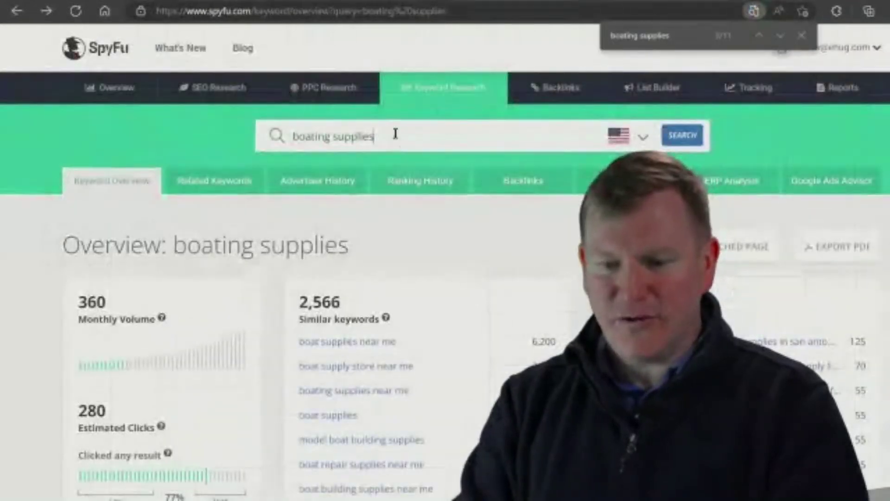
{"action": "left_click_drag", "start_coordinate": [394, 135], "coordinate": [257, 147]}
{"action": "key", "text": "ctrl+v"}
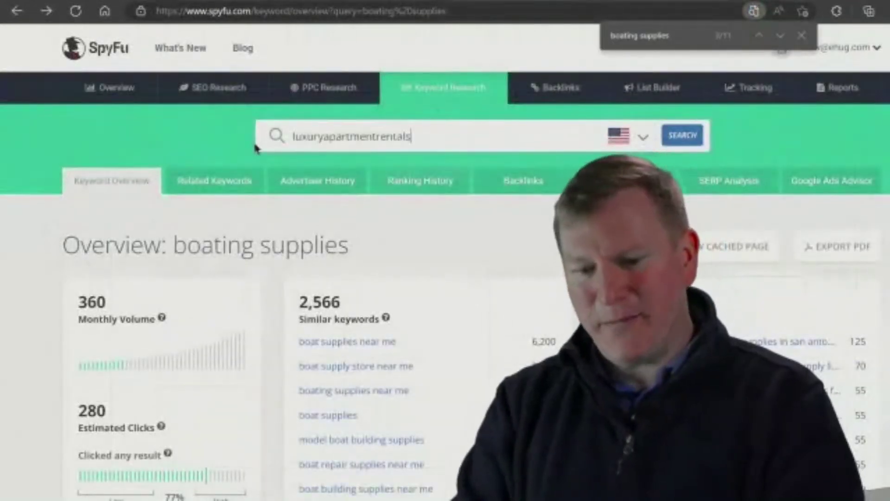
{"action": "left_click", "coordinate": [323, 135]}
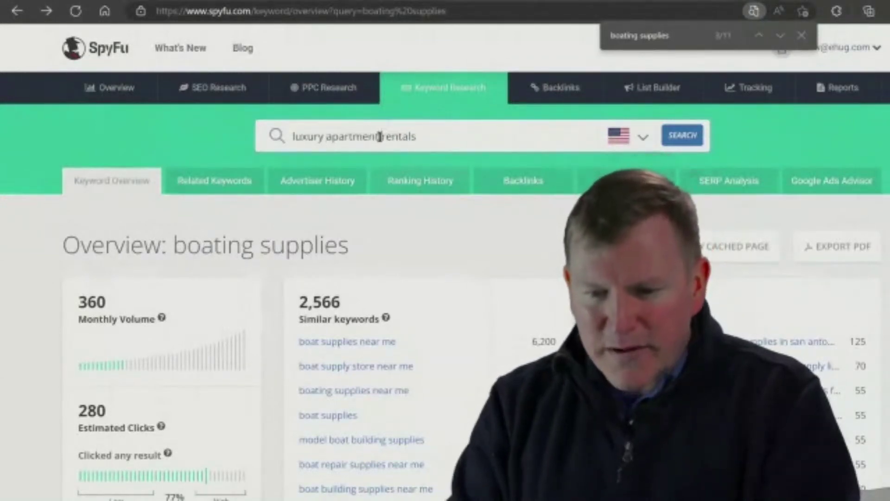
{"action": "left_click", "coordinate": [684, 141]}
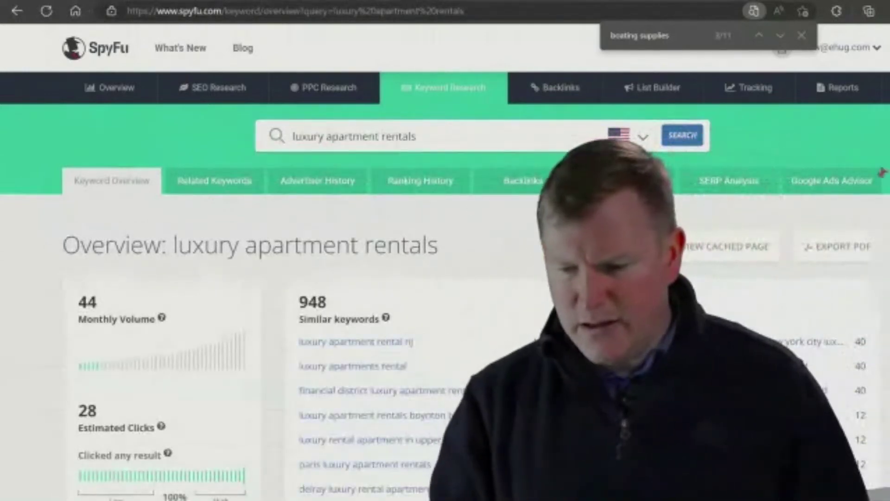
{"action": "scroll", "coordinate": [147, 281], "scroll_direction": "down", "scroll_amount": 9}
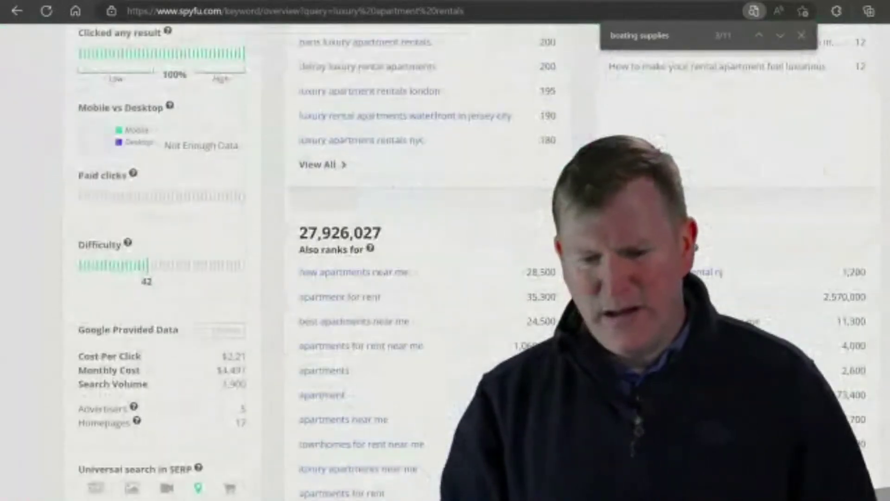
{"action": "scroll", "coordinate": [299, 239], "scroll_direction": "up", "scroll_amount": 9}
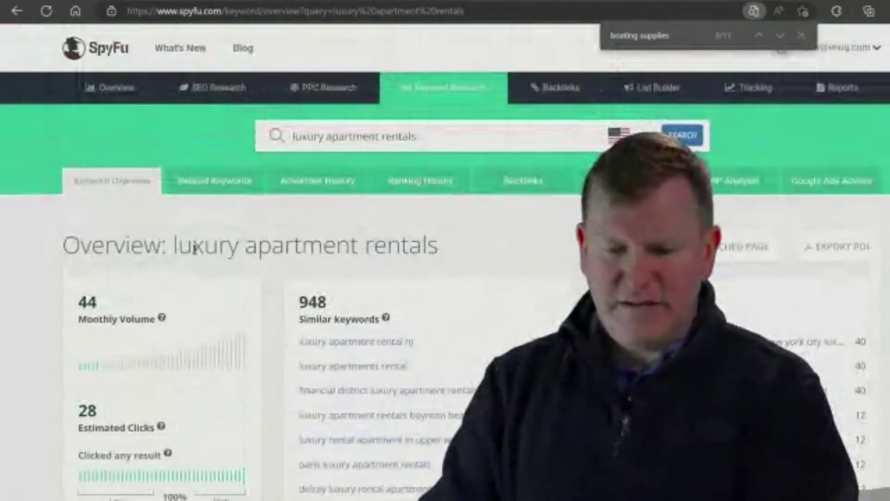
{"action": "left_click_drag", "start_coordinate": [174, 244], "coordinate": [433, 242]}
{"action": "key", "text": "ctrl+f"}
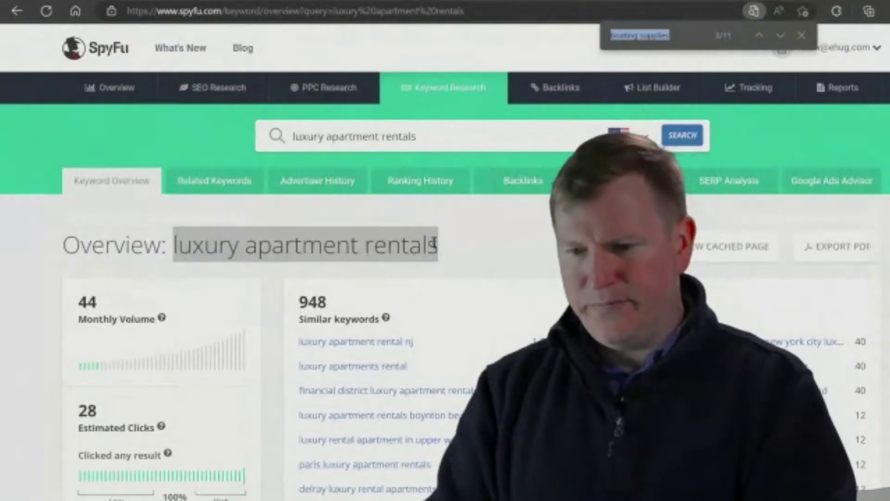
{"action": "key", "text": "End"}
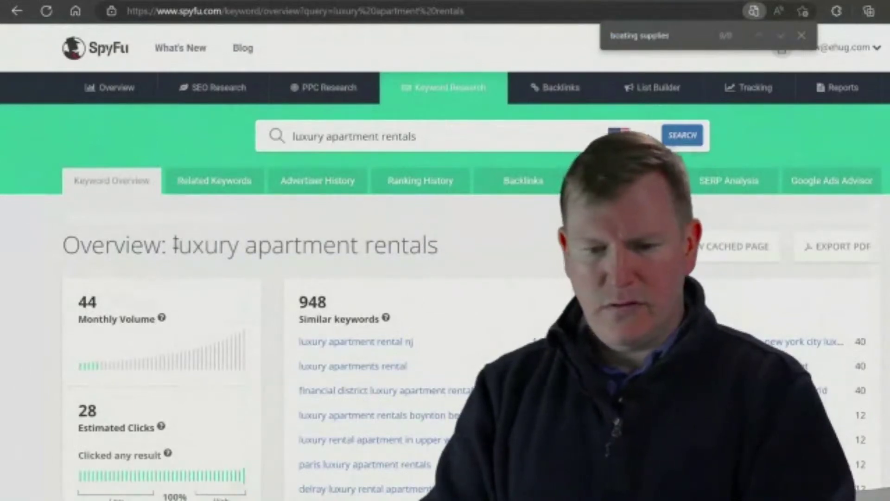
- Copy "luxury apartment rentals" from the overview heading and find the phrase within the page
{"action": "left_click_drag", "start_coordinate": [176, 244], "coordinate": [438, 246]}
{"action": "key", "text": "ctrl+c"}
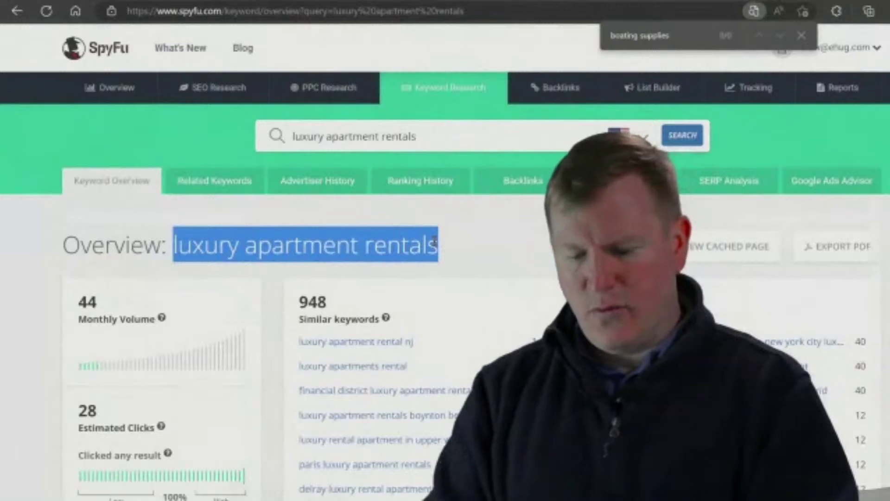
{"action": "key", "text": "ctrl+f"}
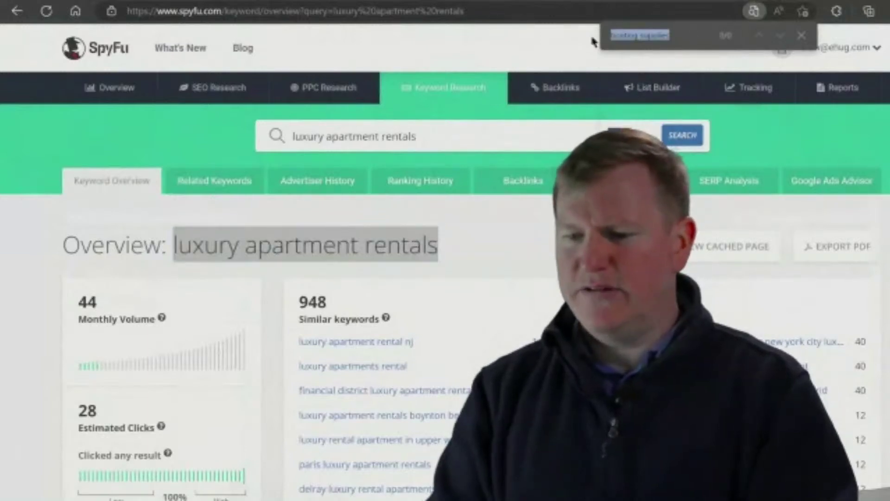
{"action": "key", "text": "ctrl+v"}
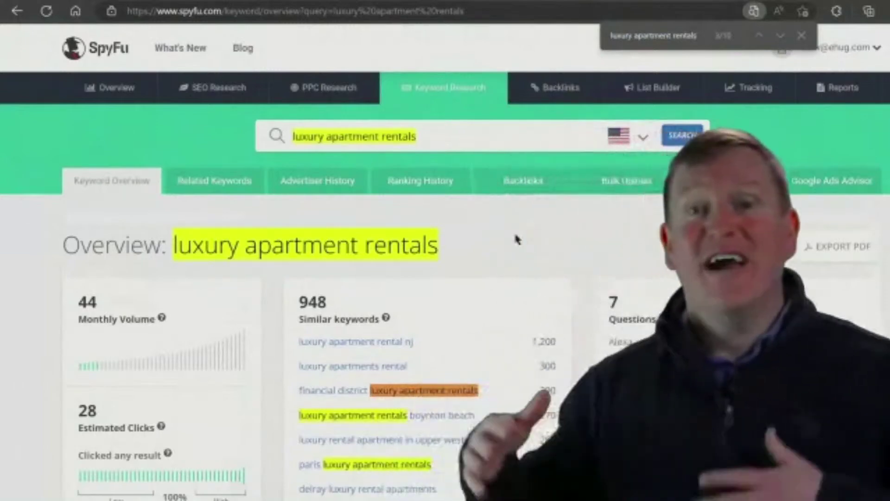
- Examine the luxury apartment rentals keyword's similar keywords, difficulty, and Google-provided cost per click, search volume, advertisers and homepages
{"action": "scroll", "coordinate": [516, 239], "scroll_direction": "down", "scroll_amount": 5}
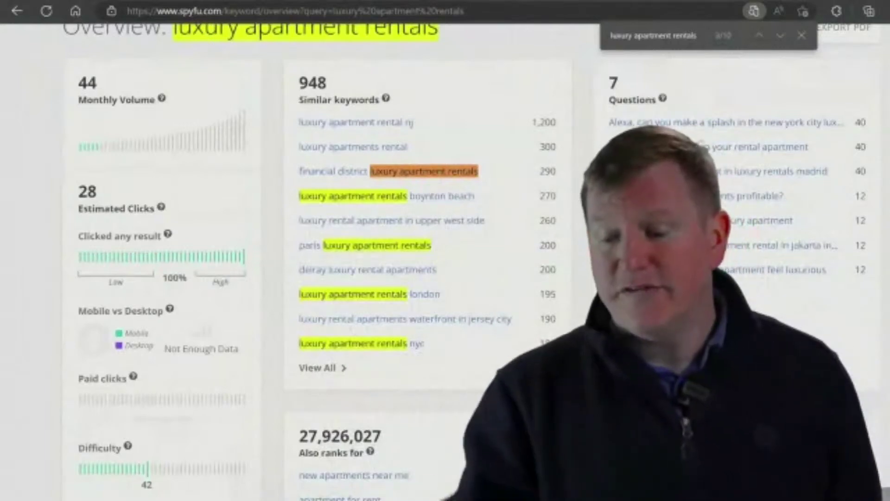
{"action": "scroll", "coordinate": [445, 260], "scroll_direction": "down", "scroll_amount": 8}
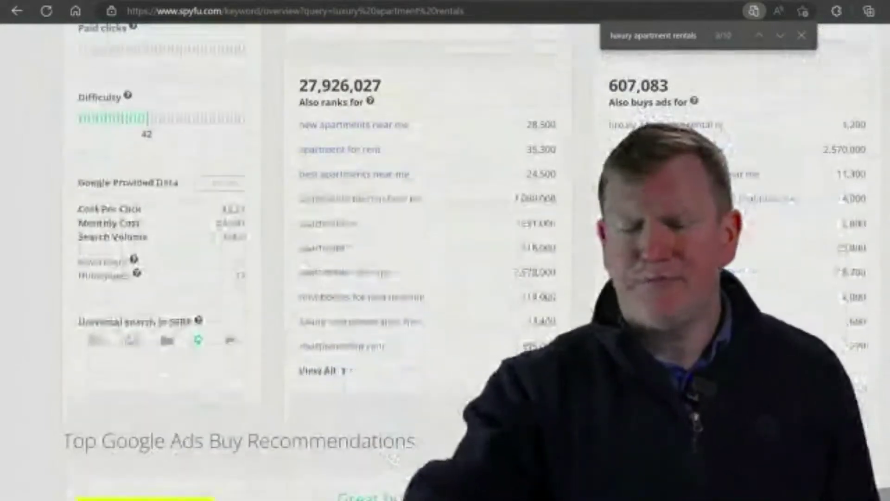
{"action": "scroll", "coordinate": [320, 296], "scroll_direction": "up", "scroll_amount": 1}
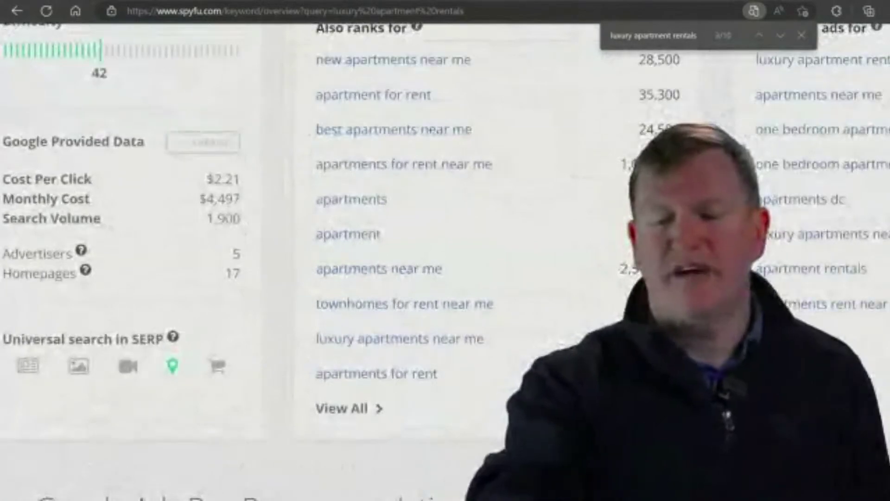
{"action": "scroll", "coordinate": [320, 297], "scroll_direction": "left", "scroll_amount": 2}
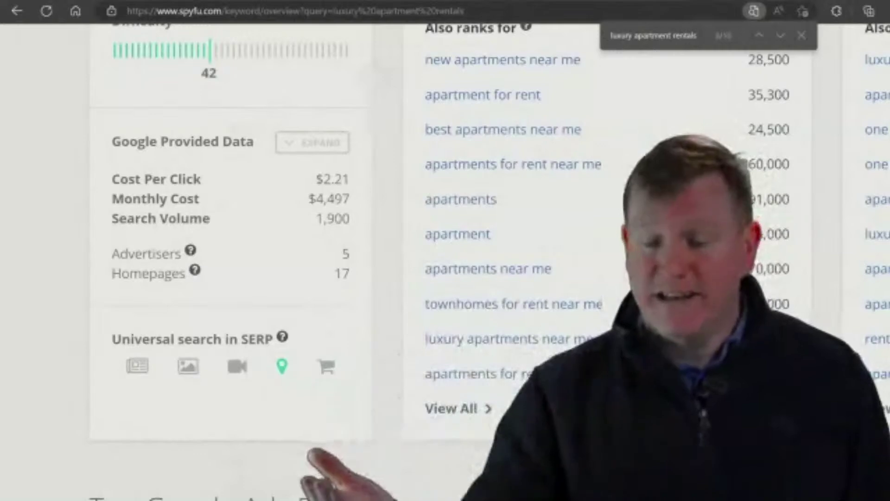
{"action": "scroll", "coordinate": [324, 259], "scroll_direction": "down", "scroll_amount": 3}
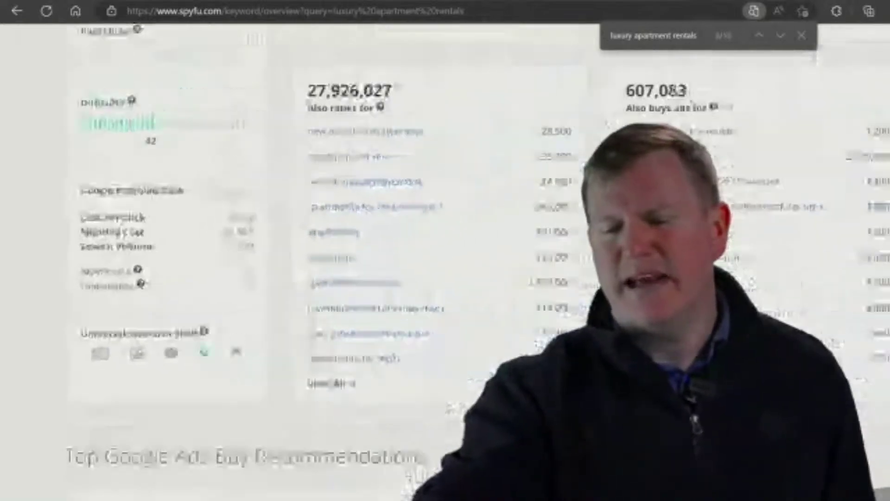
{"action": "scroll", "coordinate": [324, 260], "scroll_direction": "up", "scroll_amount": 5}
{"action": "scroll", "coordinate": [324, 260], "scroll_direction": "up", "scroll_amount": 1}
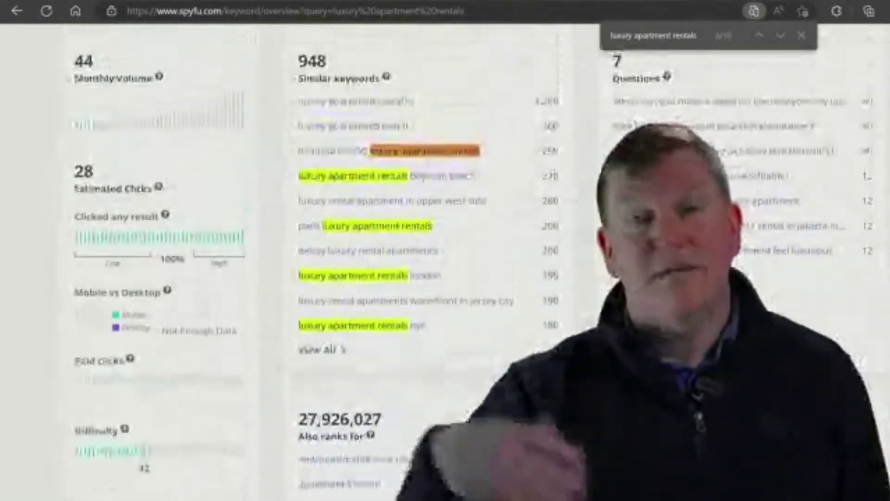
{"action": "scroll", "coordinate": [324, 260], "scroll_direction": "up", "scroll_amount": 1}
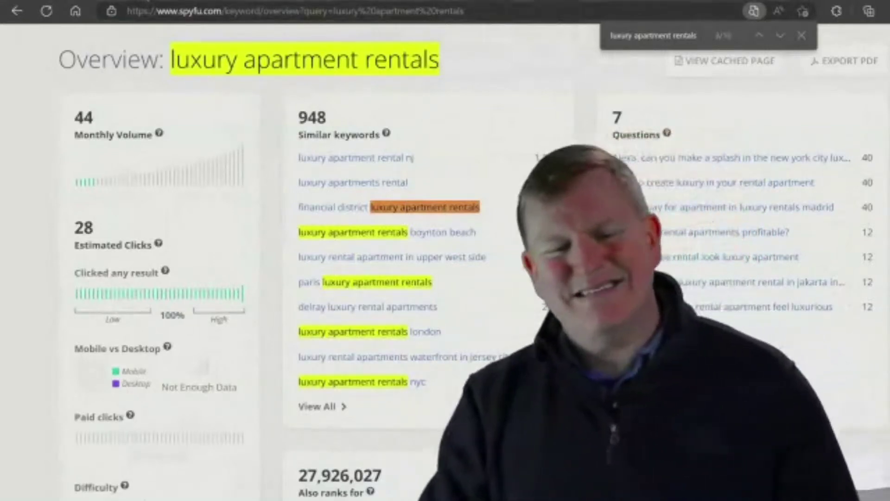
- Add luxuryapartmentrentals.com to the GoDaddy watchlist and return to the ExpiredDomains.net list to browse further names
{"action": "left_click", "coordinate": [158, 1]}
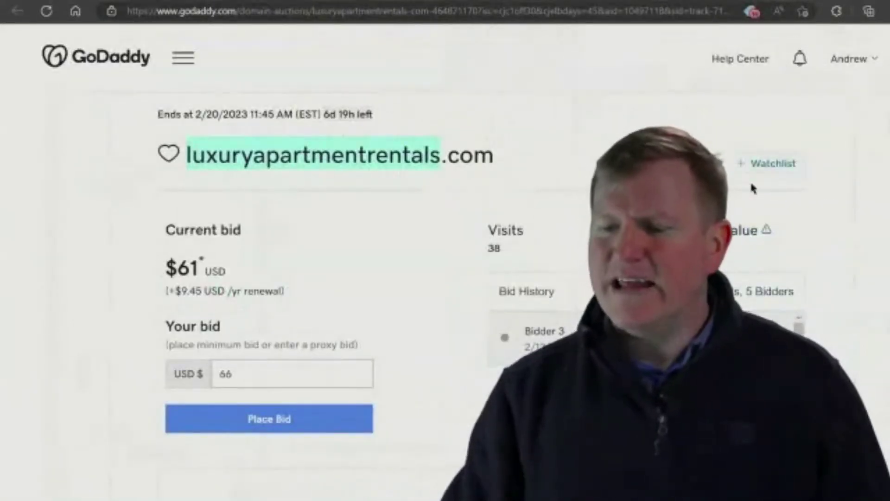
{"action": "left_click", "coordinate": [768, 166]}
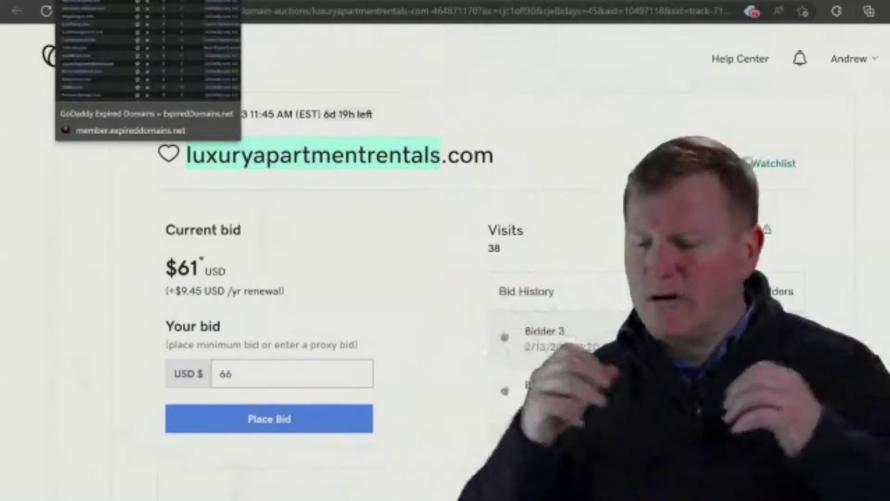
{"action": "left_click", "coordinate": [107, 1]}
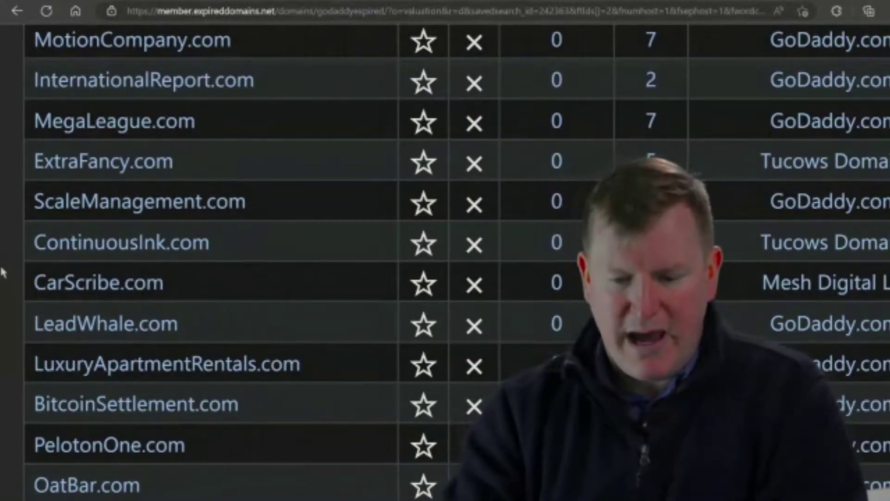
{"action": "scroll", "coordinate": [2, 273], "scroll_direction": "down", "scroll_amount": 10}
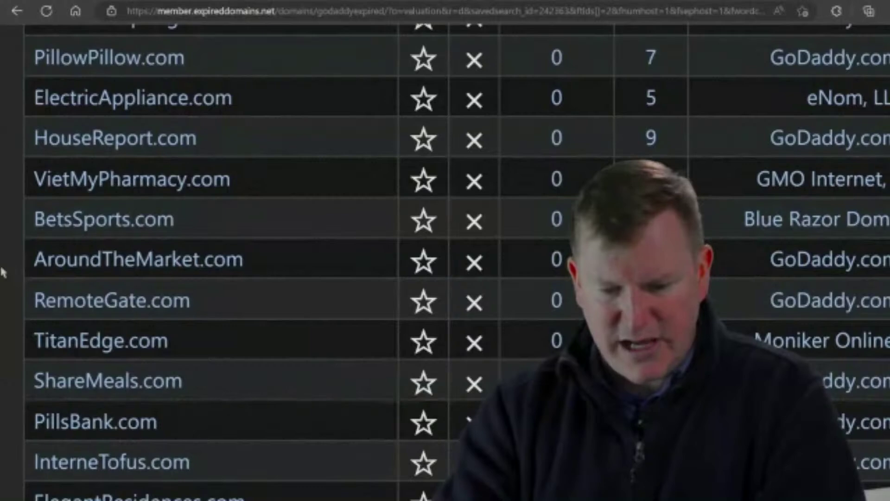
- Browse further names, check the ChessTables.com auction page for its bid and bidding history, and return to the list
{"action": "scroll", "coordinate": [2, 272], "scroll_direction": "down", "scroll_amount": 10}
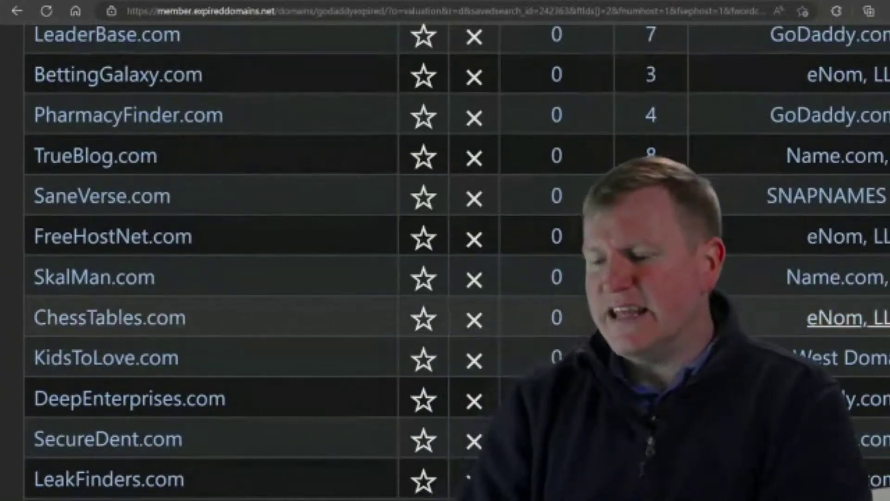
{"action": "left_click", "coordinate": [126, 322]}
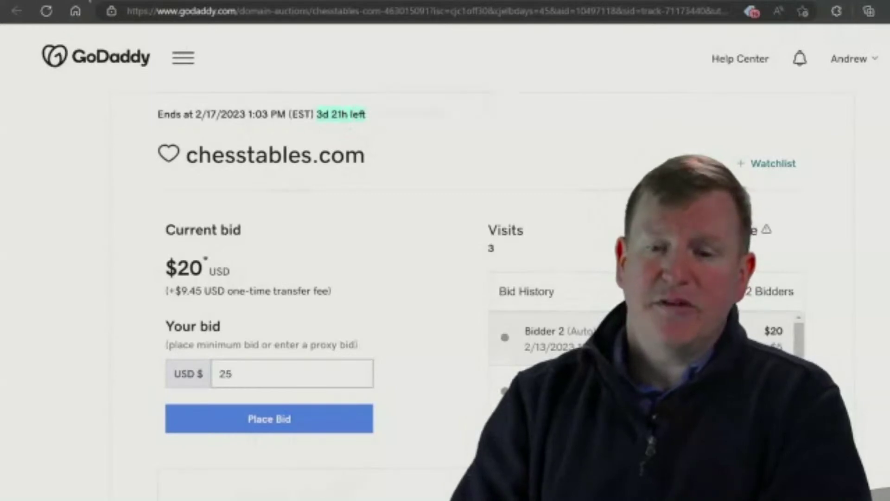
{"action": "key", "text": "ctrl+w"}
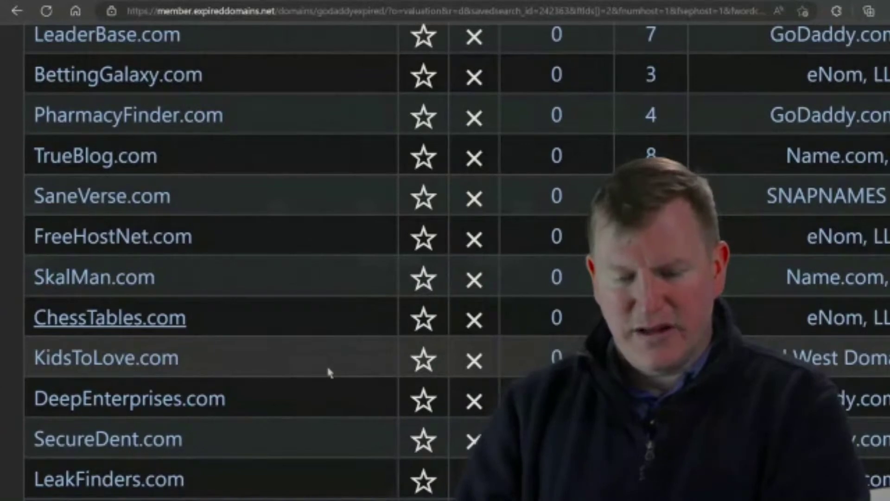
- Look through the remaining names on the first results page and go to page 2 of the GoDaddy expired domains list
{"action": "scroll", "coordinate": [329, 373], "scroll_direction": "down", "scroll_amount": 10}
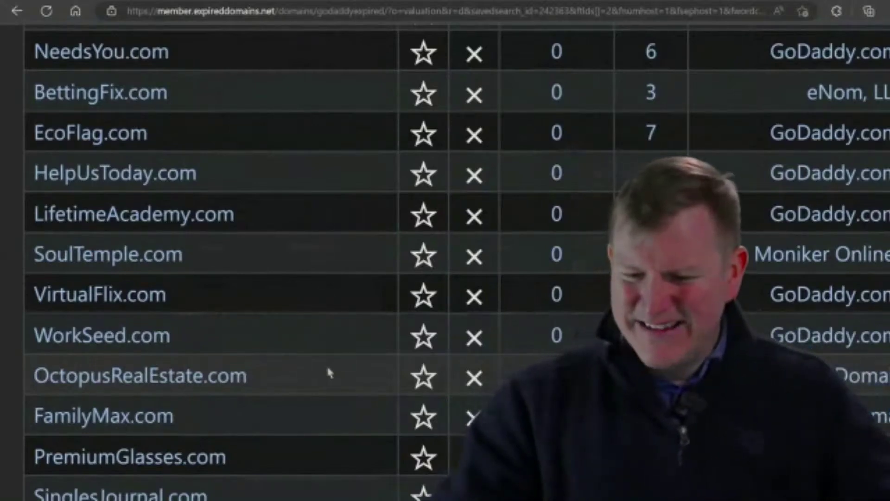
{"action": "scroll", "coordinate": [328, 372], "scroll_direction": "down", "scroll_amount": 4}
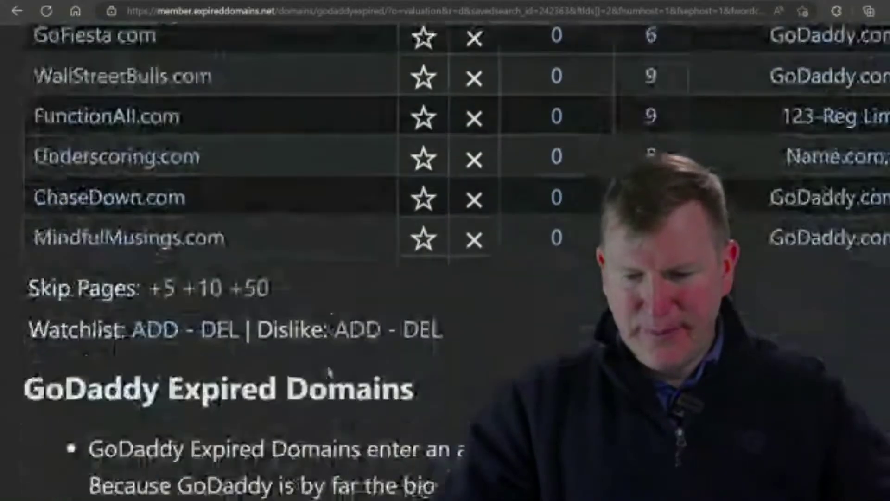
{"action": "scroll", "coordinate": [327, 368], "scroll_direction": "down", "scroll_amount": 5}
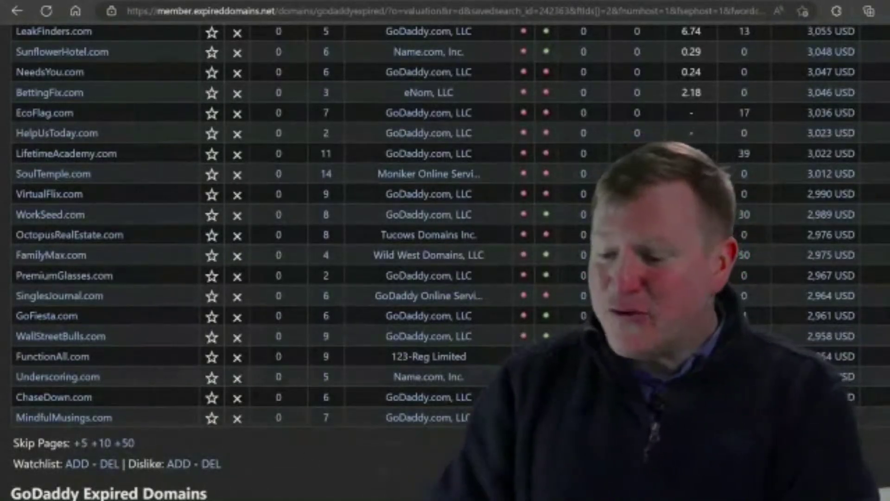
{"action": "scroll", "coordinate": [51, 274], "scroll_direction": "down", "scroll_amount": 2}
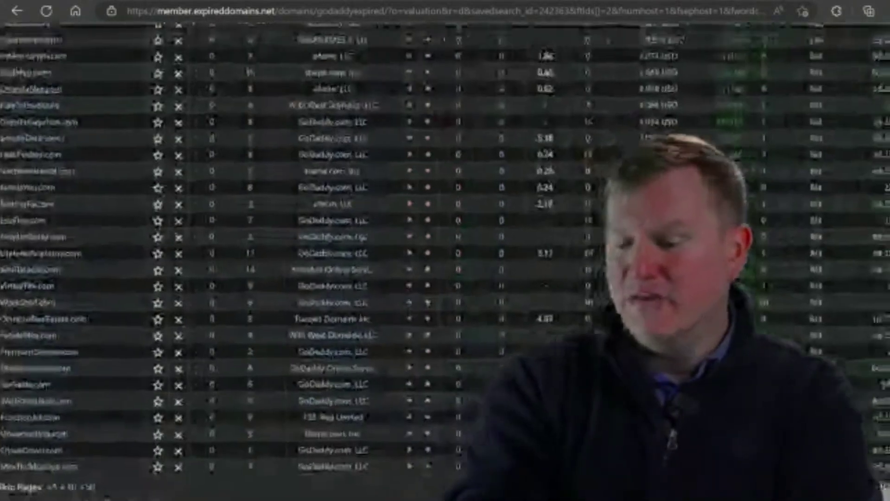
{"action": "scroll", "coordinate": [51, 273], "scroll_direction": "up", "scroll_amount": 5}
{"action": "scroll", "coordinate": [51, 273], "scroll_direction": "down", "scroll_amount": 5}
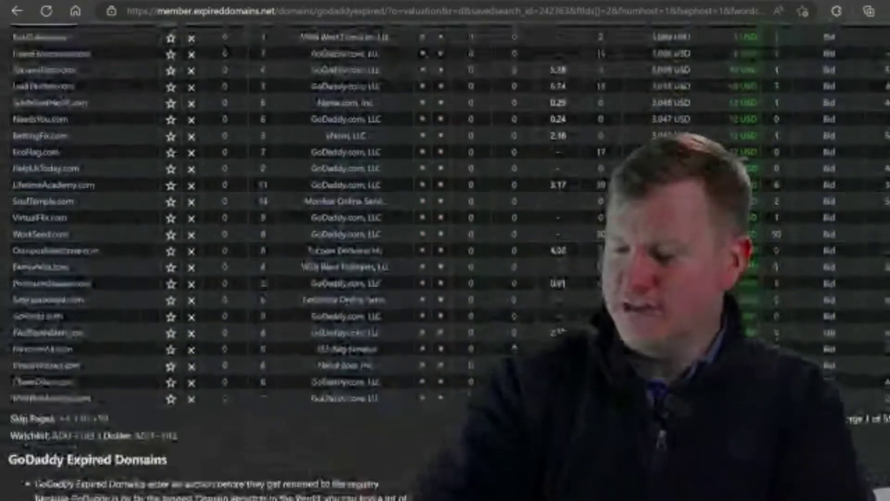
{"action": "left_click", "coordinate": [45, 12]}
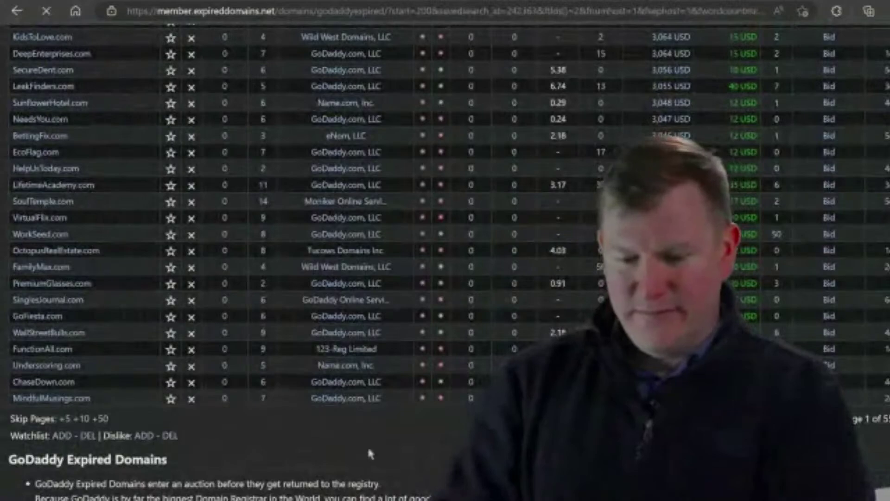
{"action": "scroll", "coordinate": [197, 68], "scroll_direction": "down", "scroll_amount": 2}
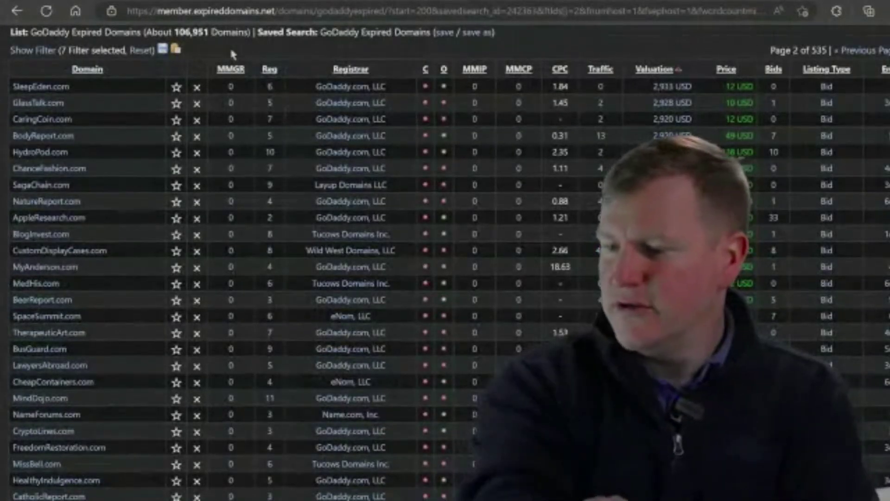
- Examine the domain names on the second results page at a larger size for promising candidates and recurring words
{"action": "key", "text": "ctrl+plus"}
{"action": "key", "text": "ctrl+plus"}
{"action": "key", "text": "ctrl+plus"}
{"action": "key", "text": "ctrl+plus"}
{"action": "scroll", "coordinate": [297, 260], "scroll_direction": "up", "scroll_amount": 5}
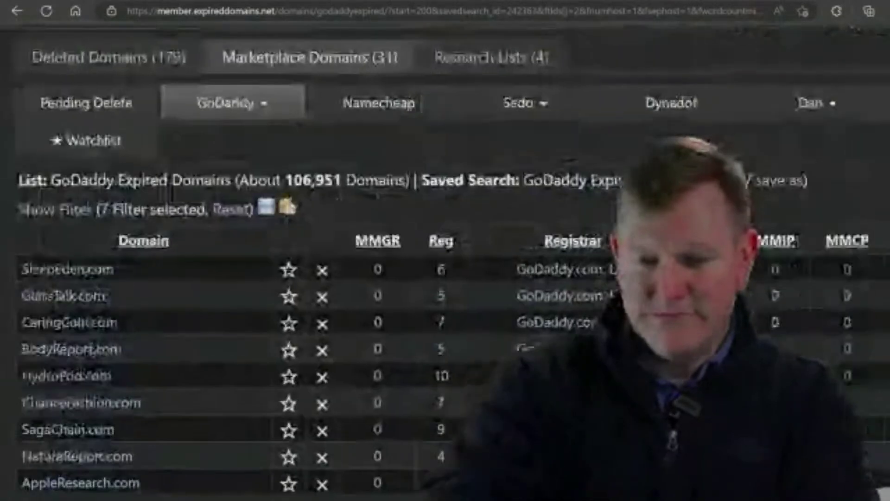
{"action": "scroll", "coordinate": [297, 260], "scroll_direction": "down", "scroll_amount": 2}
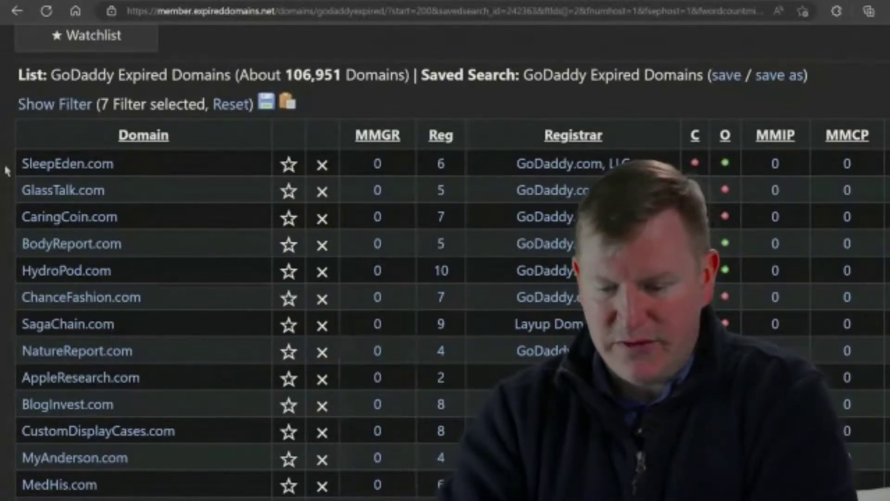
{"action": "scroll", "coordinate": [6, 171], "scroll_direction": "down", "scroll_amount": 10}
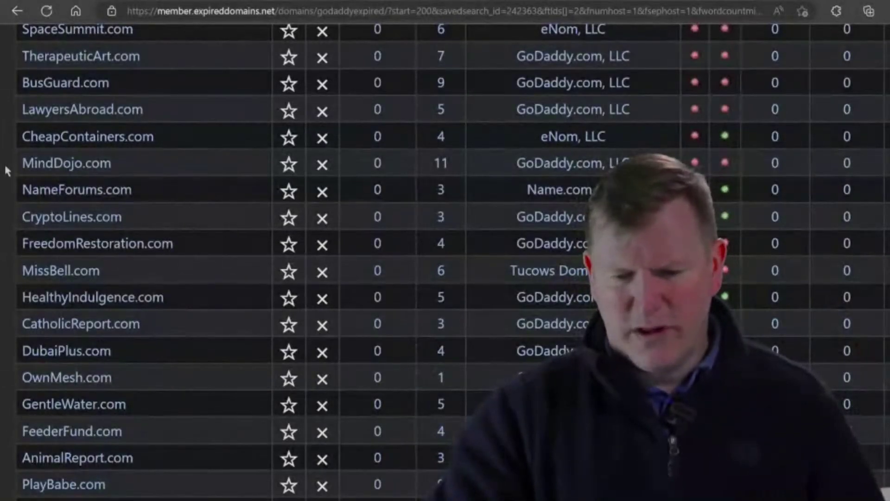
{"action": "scroll", "coordinate": [5, 167], "scroll_direction": "down", "scroll_amount": 10}
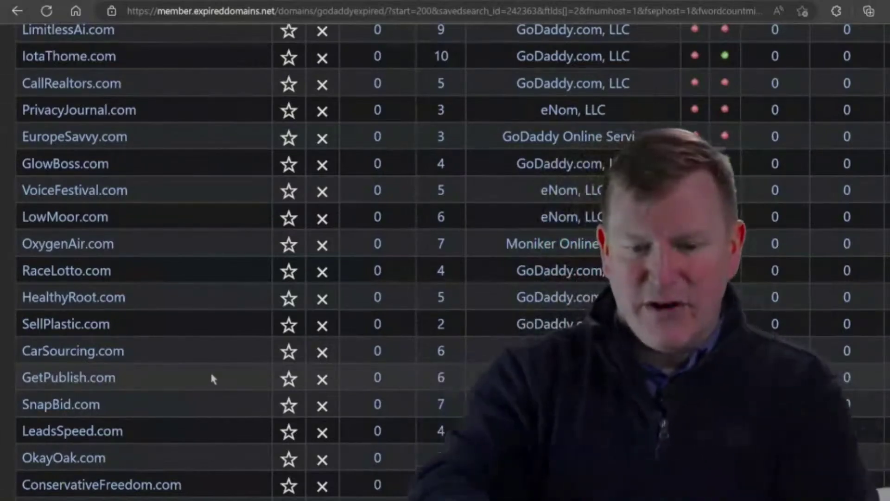
- Open the GoDaddy Expired Domains list separately from the saved search results and show its filter settings
{"action": "key", "text": "ctrl+minus"}
{"action": "key", "text": "ctrl+minus"}
{"action": "key", "text": "ctrl+minus"}
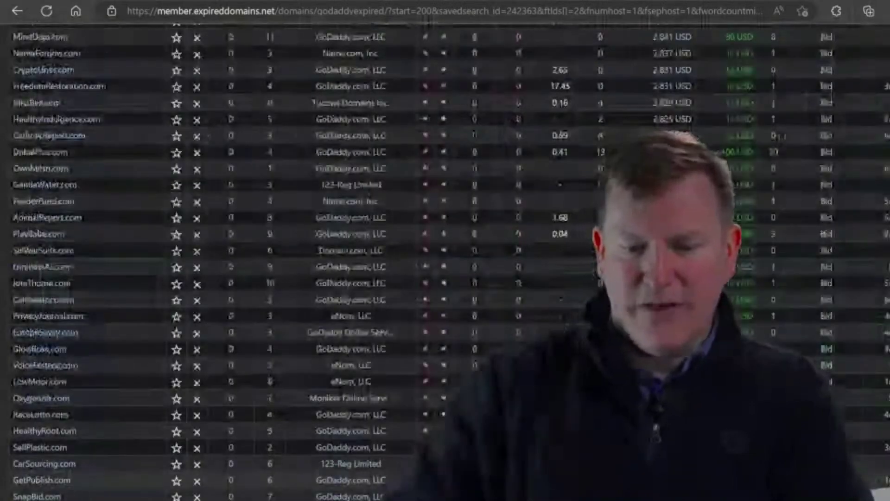
{"action": "scroll", "coordinate": [166, 120], "scroll_direction": "up", "scroll_amount": 10}
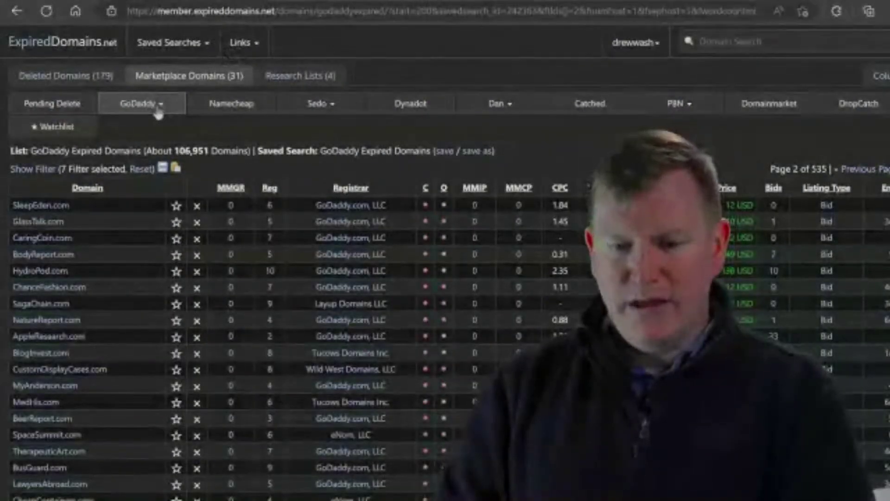
{"action": "left_click", "coordinate": [158, 110]}
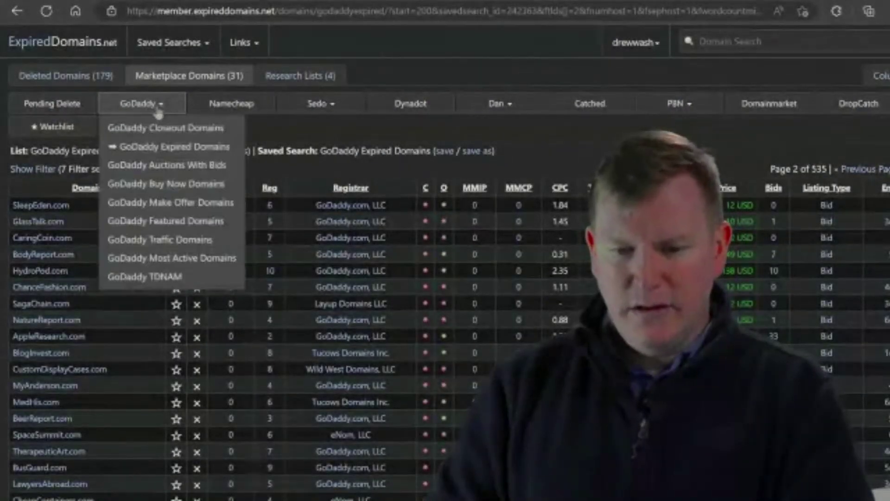
{"action": "left_click", "coordinate": [167, 148]}
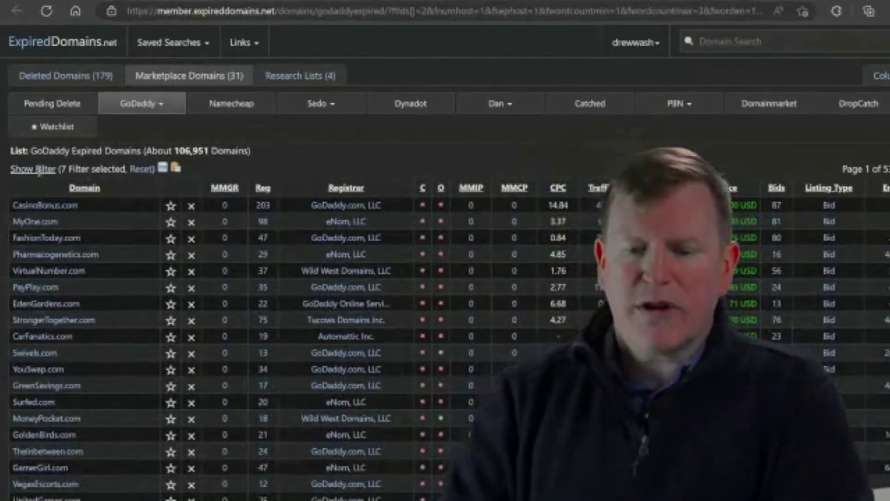
{"action": "left_click", "coordinate": [37, 170]}
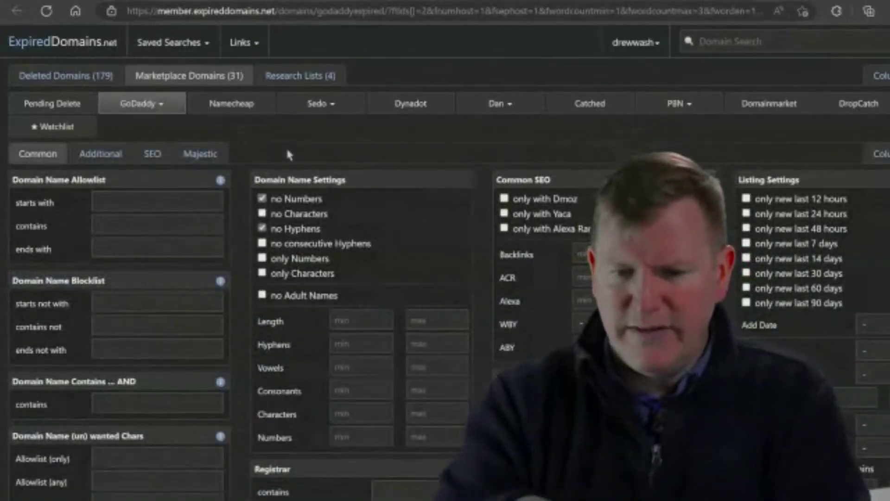
{"action": "left_click", "coordinate": [95, 1]}
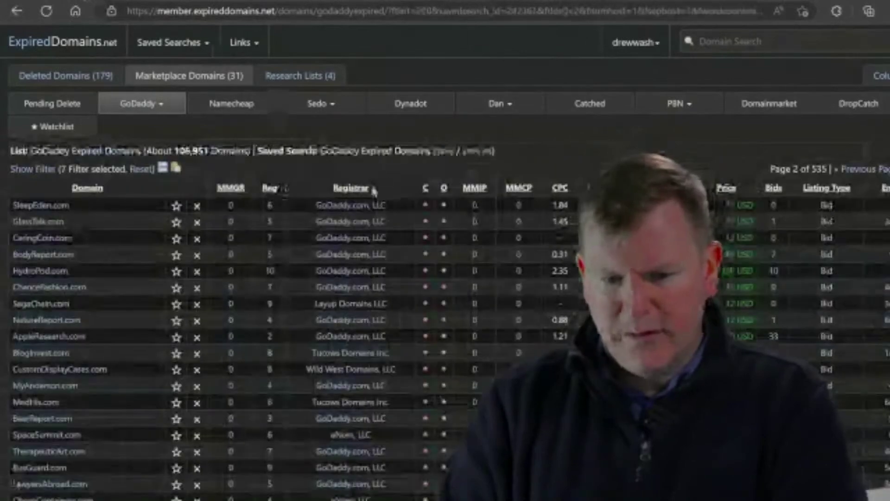
{"action": "left_click", "coordinate": [141, 2]}
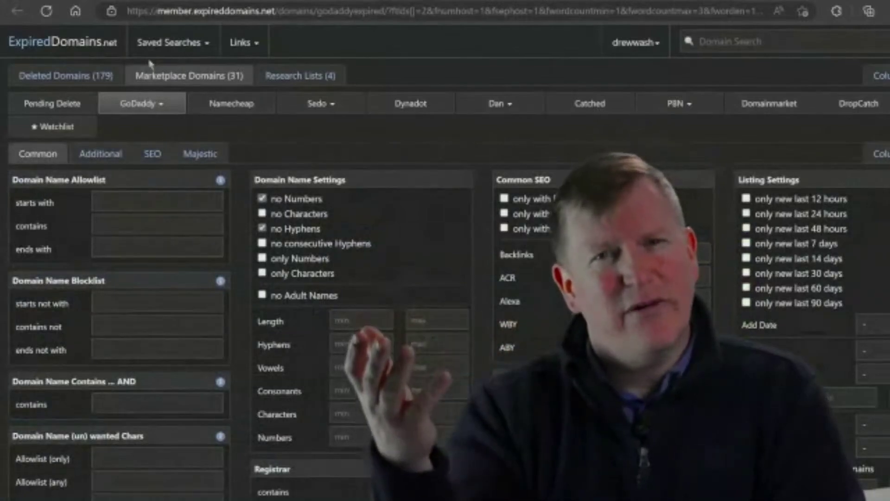
- Filter the expired domains to names containing "report" and view the matching list
{"action": "left_click", "coordinate": [117, 253]}
{"action": "type", "text": "n"}
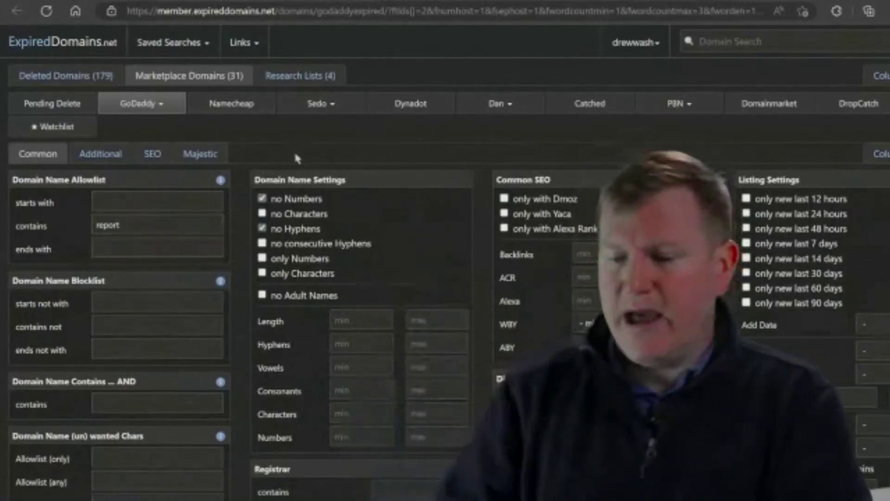
{"action": "scroll", "coordinate": [62, 391], "scroll_direction": "down", "scroll_amount": 7}
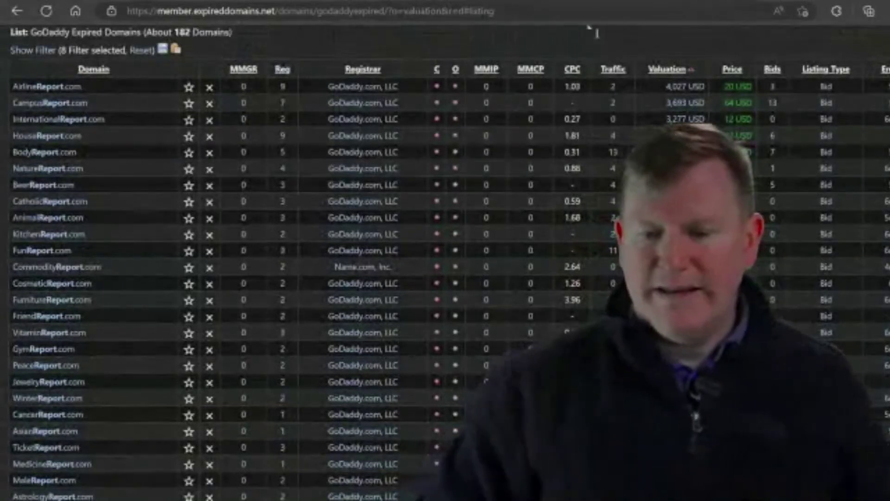
- Reopen the filter settings and clear "report" from the allowlist's contains condition
{"action": "left_click", "coordinate": [27, 53]}
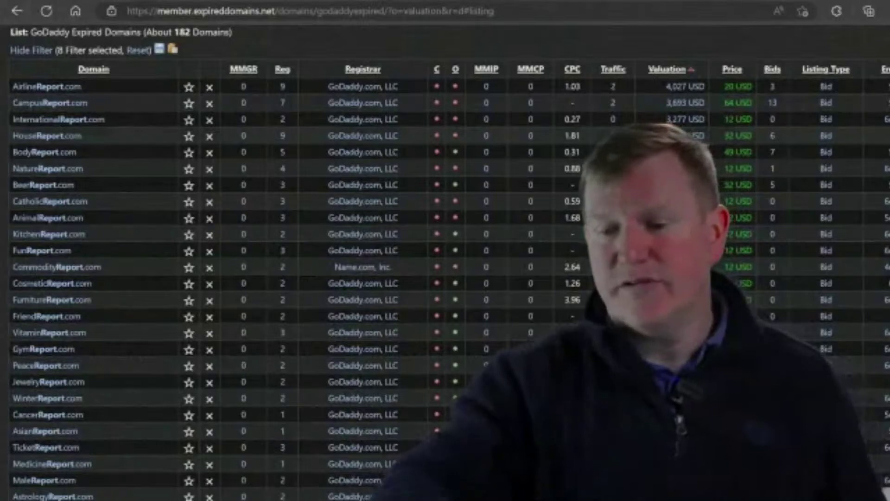
{"action": "scroll", "coordinate": [722, 43], "scroll_direction": "up", "scroll_amount": 5}
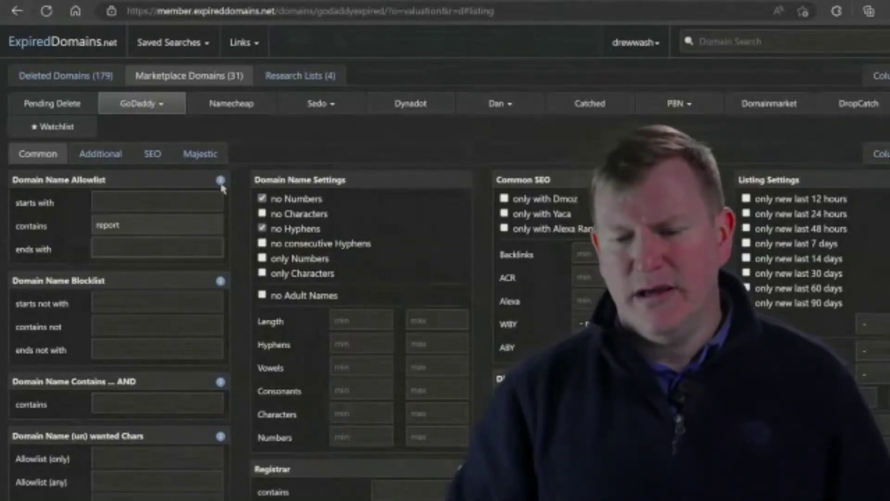
{"action": "mouse_move", "coordinate": [222, 187]}
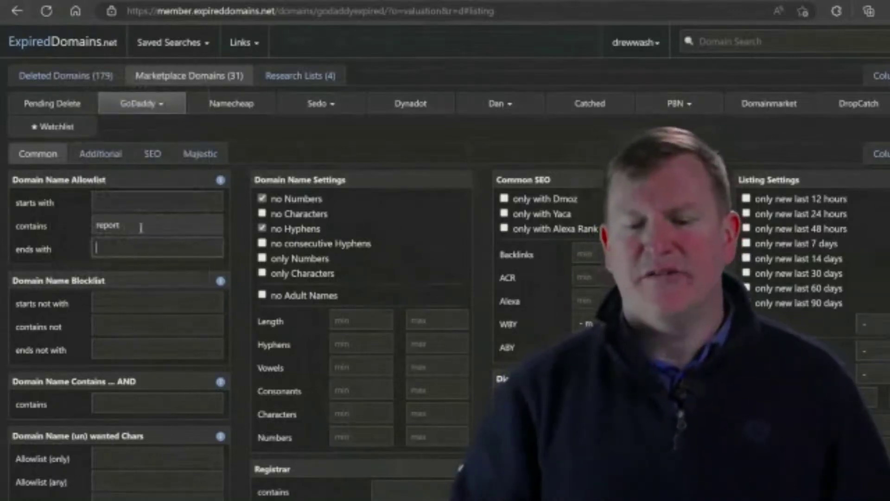
{"action": "left_click", "coordinate": [141, 227]}
{"action": "left_click_drag", "start_coordinate": [139, 227], "coordinate": [39, 232]}
{"action": "key", "text": "BackSpace"}
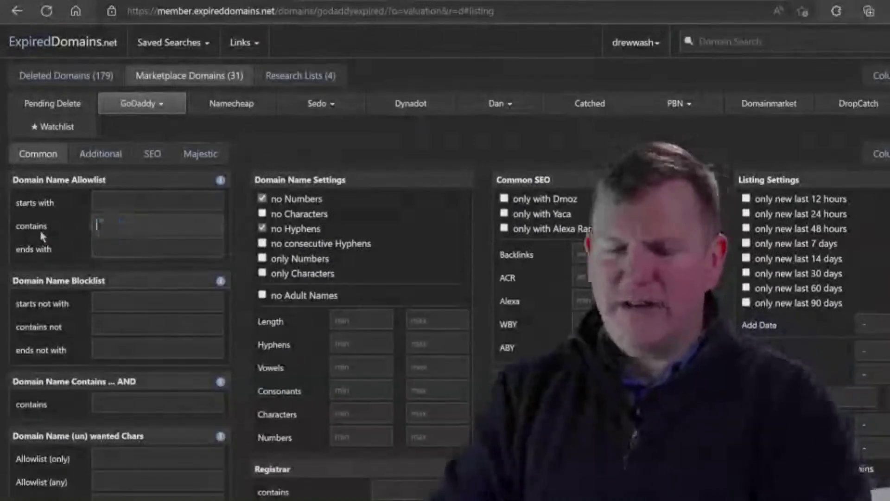
- Set the allowlist's ends-with condition to "report reports" and apply the filter to the expired domains
{"action": "left_click", "coordinate": [119, 243]}
{"action": "type", "text": "rep"}
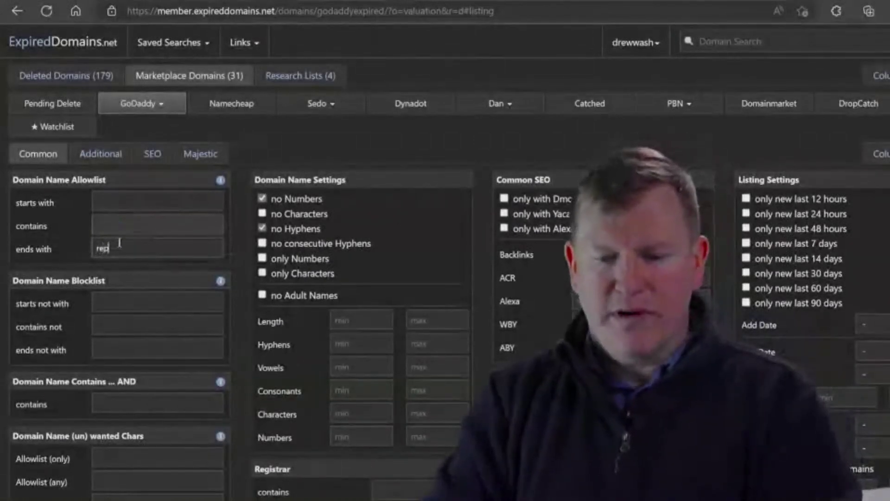
{"action": "type", "text": "ort repor"}
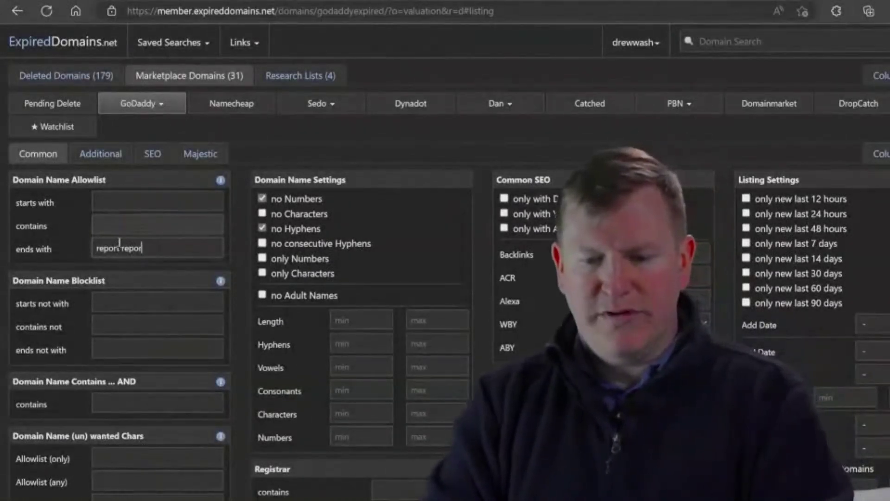
{"action": "type", "text": "ts"}
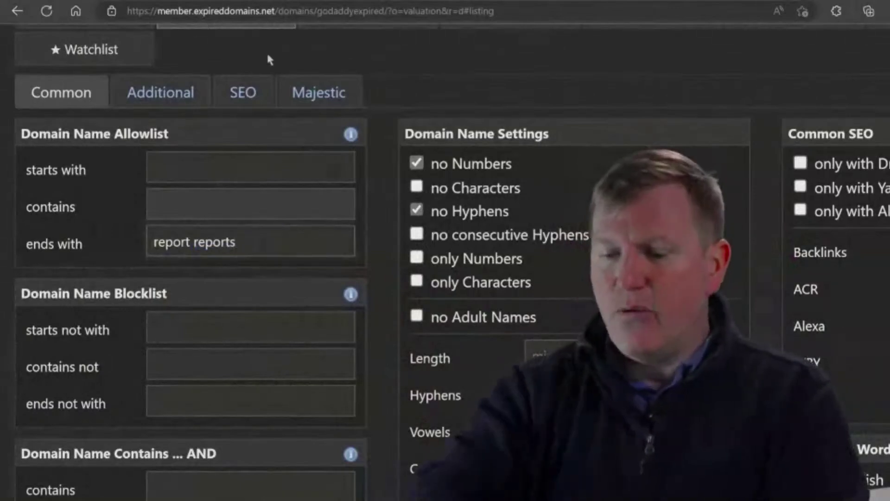
{"action": "scroll", "coordinate": [266, 60], "scroll_direction": "down", "scroll_amount": 10}
{"action": "left_click", "coordinate": [64, 489]}
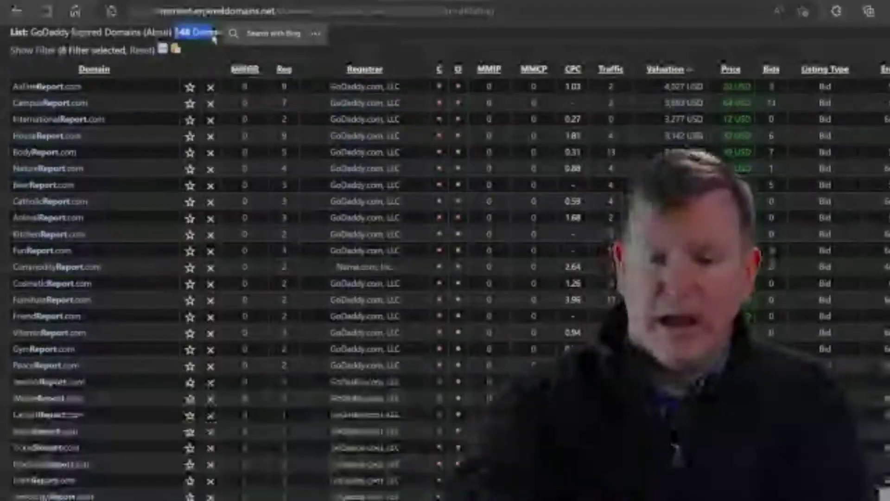
- Examine the filtered names ending in "report" at a larger size, looking for valuable niche topics
{"action": "scroll", "coordinate": [214, 39], "scroll_direction": "up", "scroll_amount": 5}
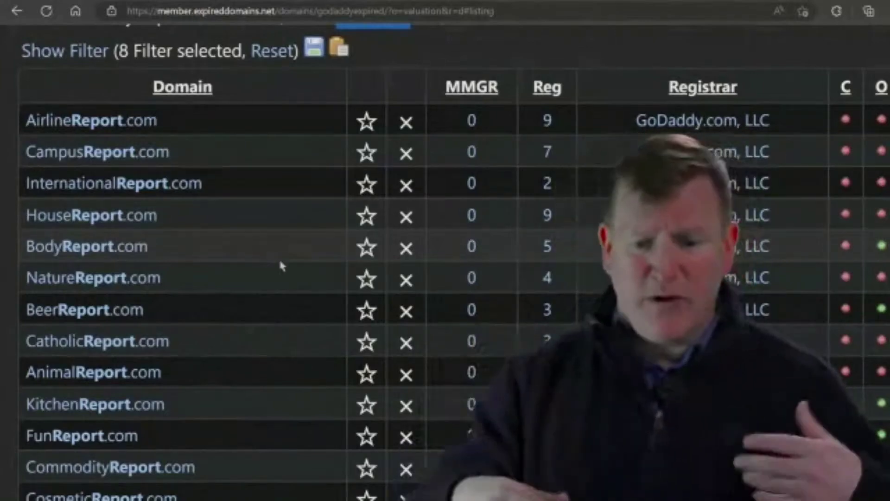
{"action": "scroll", "coordinate": [282, 266], "scroll_direction": "down", "scroll_amount": 5}
{"action": "scroll", "coordinate": [281, 266], "scroll_direction": "down", "scroll_amount": 1}
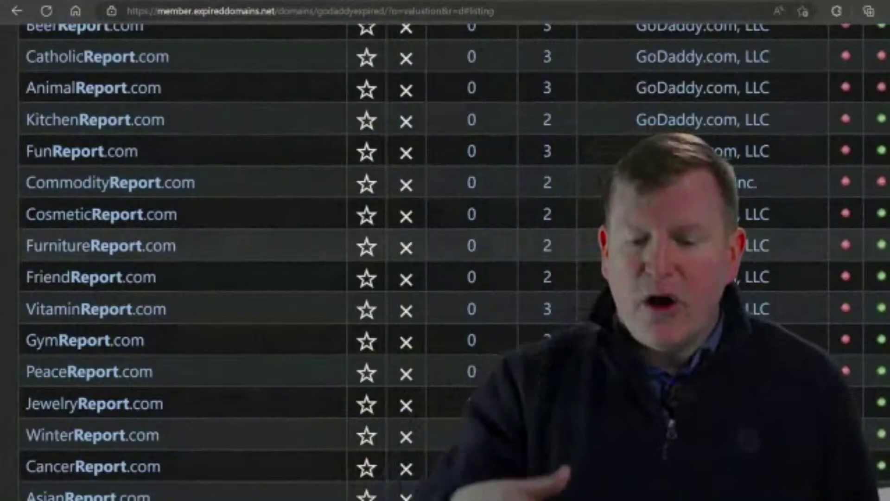
{"action": "scroll", "coordinate": [282, 266], "scroll_direction": "down", "scroll_amount": 7}
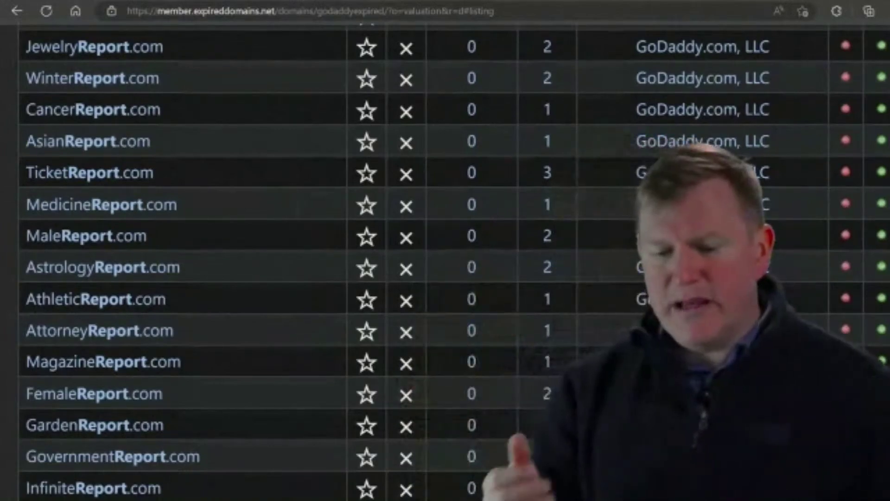
{"action": "scroll", "coordinate": [445, 262], "scroll_direction": "down", "scroll_amount": 5}
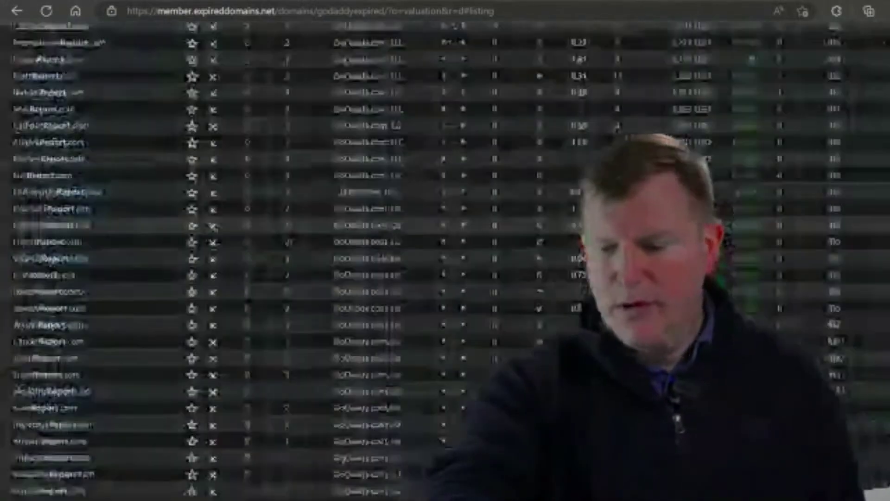
- Return to the start of the filtered "report" list and compare it with the GoDaddy Expired Domains saved search
{"action": "scroll", "coordinate": [445, 262], "scroll_direction": "up", "scroll_amount": 2}
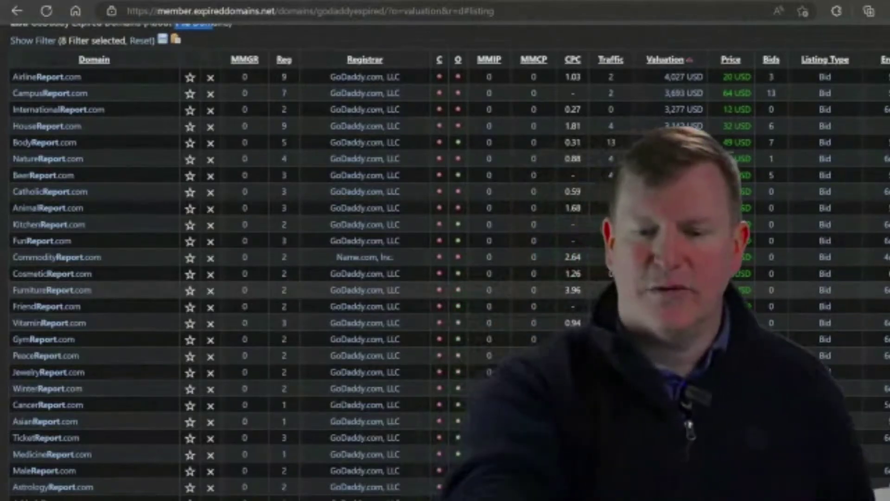
{"action": "scroll", "coordinate": [278, 185], "scroll_direction": "up", "scroll_amount": 5}
{"action": "scroll", "coordinate": [278, 259], "scroll_direction": "up", "scroll_amount": 5}
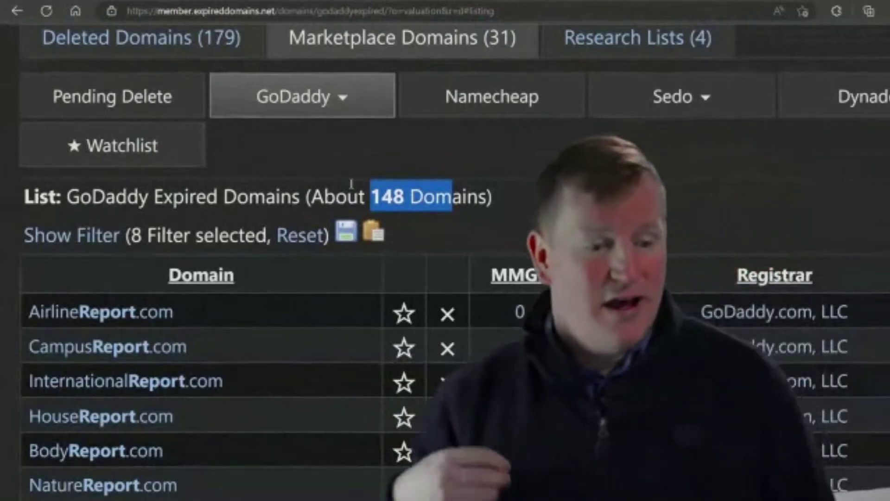
{"action": "left_click", "coordinate": [359, 160]}
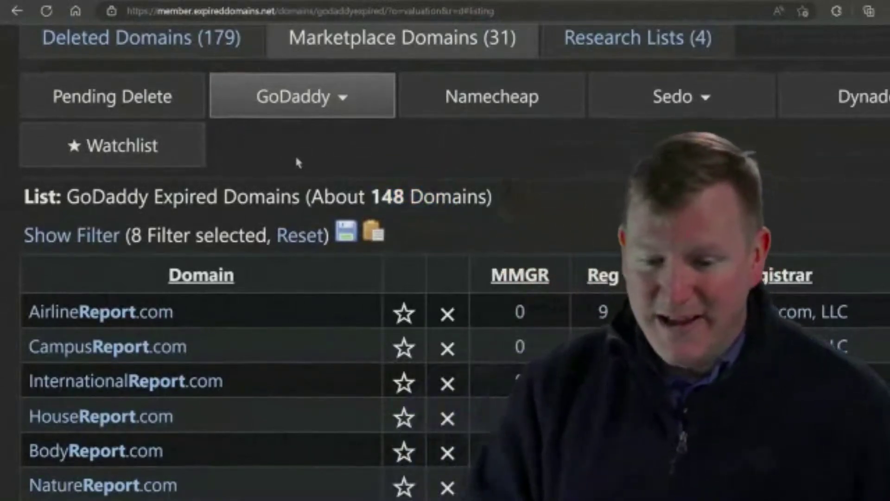
{"action": "scroll", "coordinate": [350, 151], "scroll_direction": "down", "scroll_amount": 4}
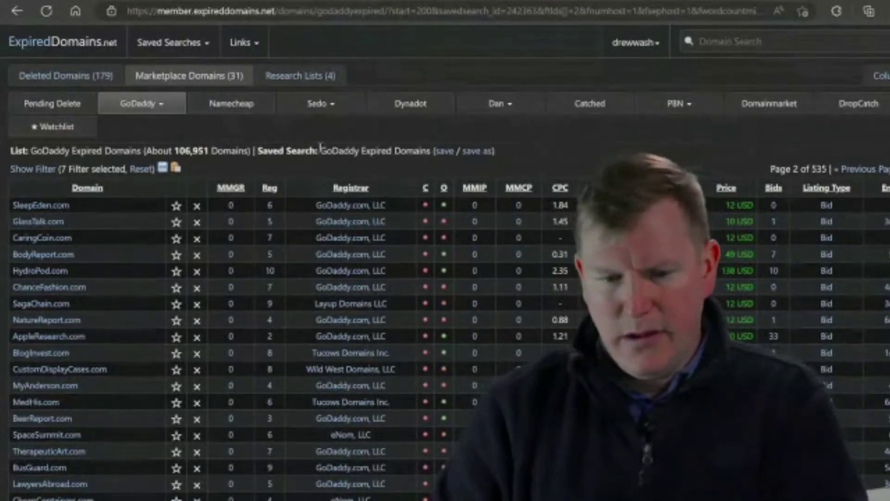
{"action": "scroll", "coordinate": [445, 260], "scroll_direction": "down", "scroll_amount": 10}
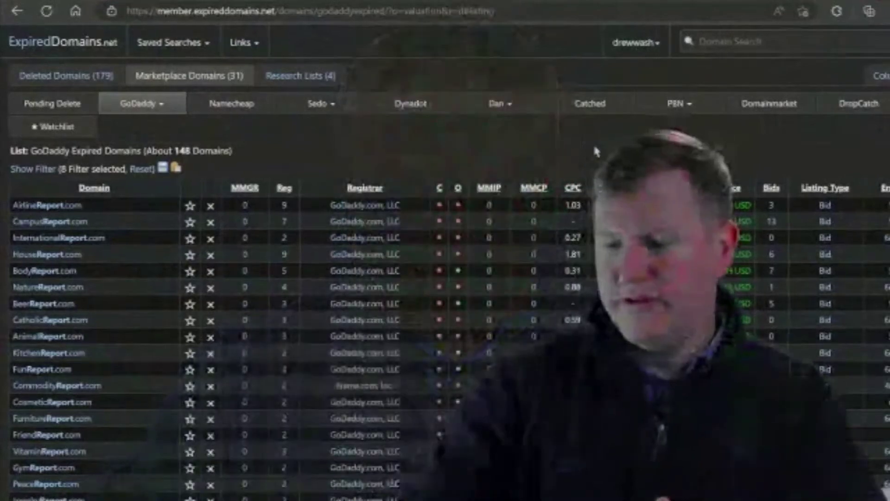
- Examine the cost per click, traffic, valuation, price and time left of the domains ending in "report"
{"action": "scroll", "coordinate": [597, 151], "scroll_direction": "up", "scroll_amount": 5}
{"action": "scroll", "coordinate": [883, 484], "scroll_direction": "down", "scroll_amount": 10}
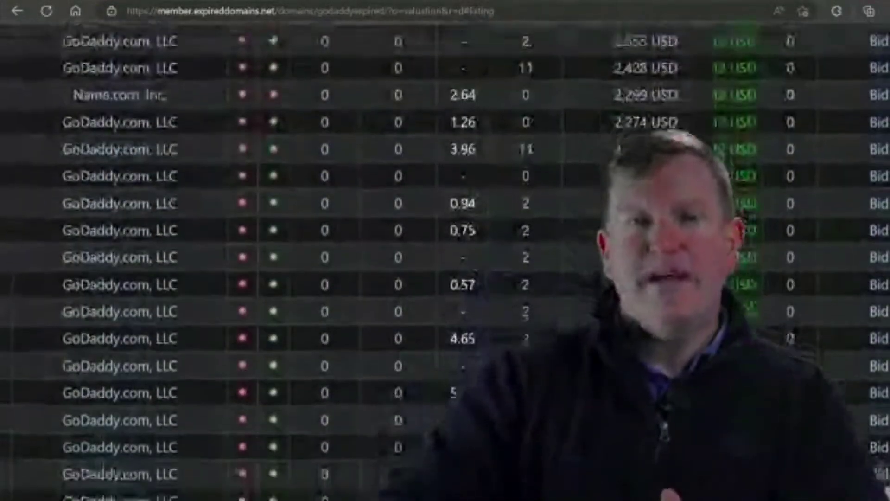
{"action": "scroll", "coordinate": [883, 485], "scroll_direction": "right", "scroll_amount": 4}
{"action": "scroll", "coordinate": [446, 260], "scroll_direction": "down", "scroll_amount": 3}
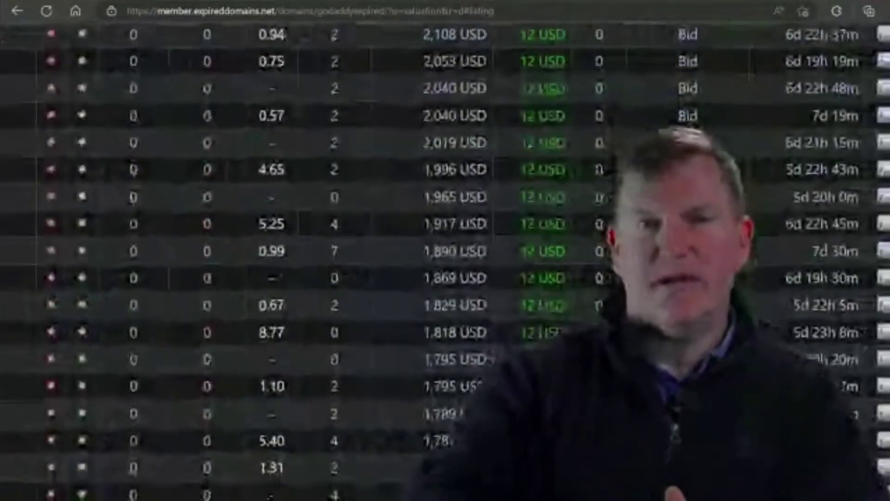
{"action": "scroll", "coordinate": [445, 260], "scroll_direction": "left", "scroll_amount": 2}
{"action": "scroll", "coordinate": [445, 260], "scroll_direction": "down", "scroll_amount": 4}
{"action": "scroll", "coordinate": [445, 260], "scroll_direction": "down", "scroll_amount": 7}
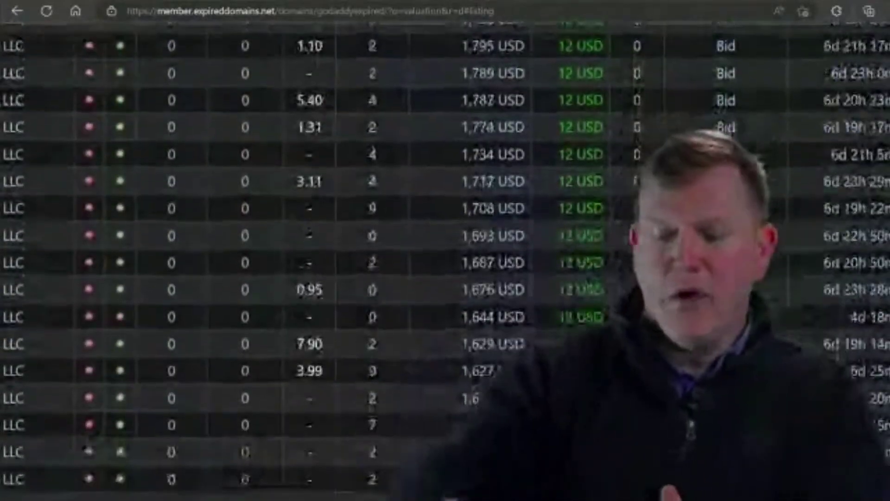
{"action": "scroll", "coordinate": [445, 260], "scroll_direction": "down", "scroll_amount": 4}
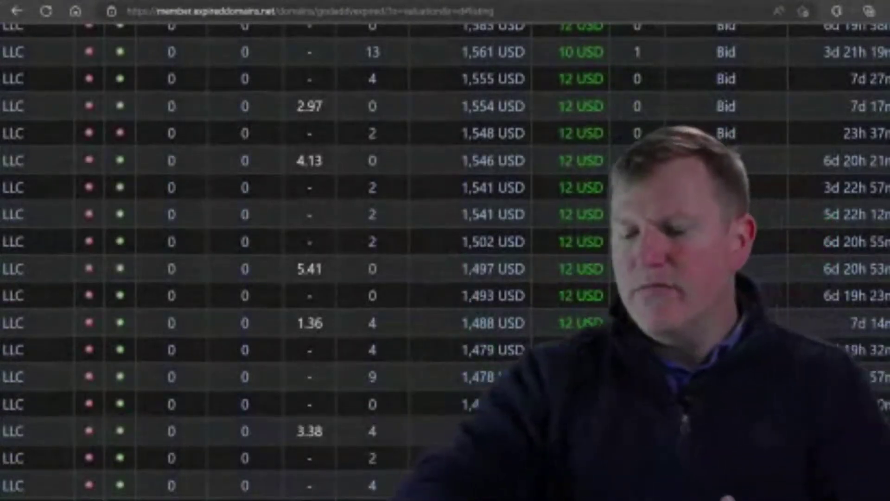
{"action": "scroll", "coordinate": [445, 260], "scroll_direction": "down", "scroll_amount": 6}
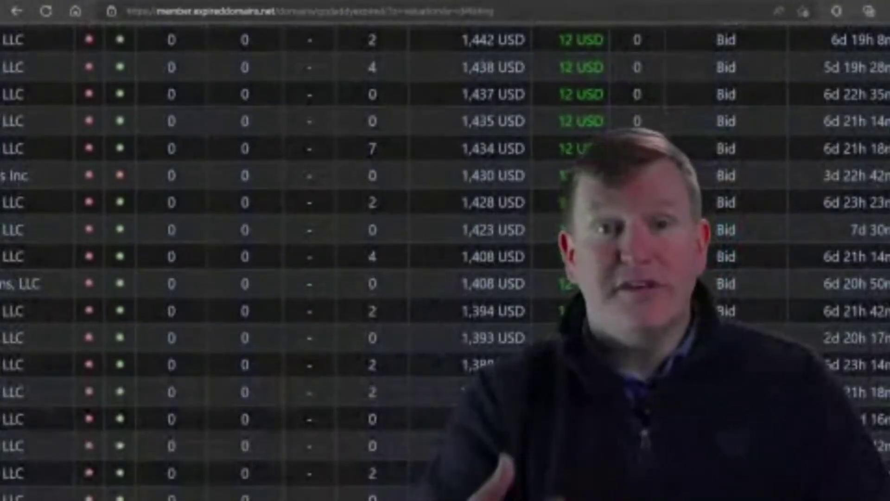
{"action": "scroll", "coordinate": [445, 259], "scroll_direction": "down", "scroll_amount": 5}
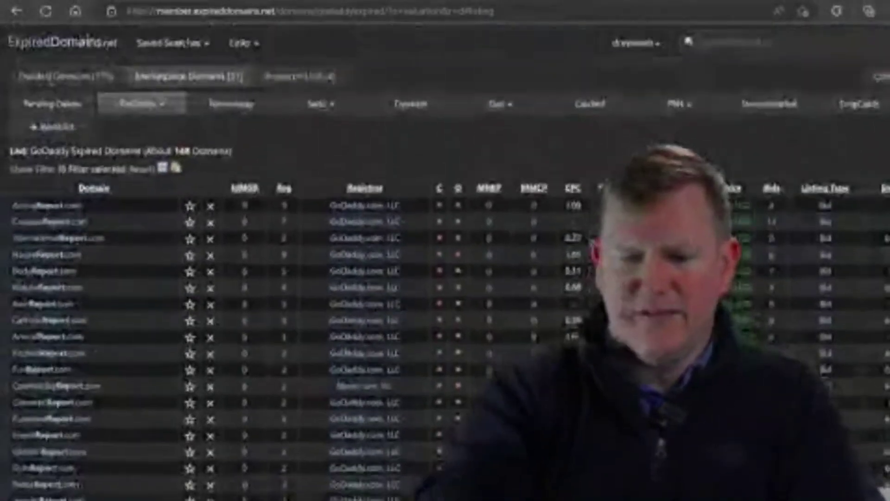
- Reopen the filter settings and review the allowlist's ends-with condition
{"action": "left_click", "coordinate": [32, 169]}
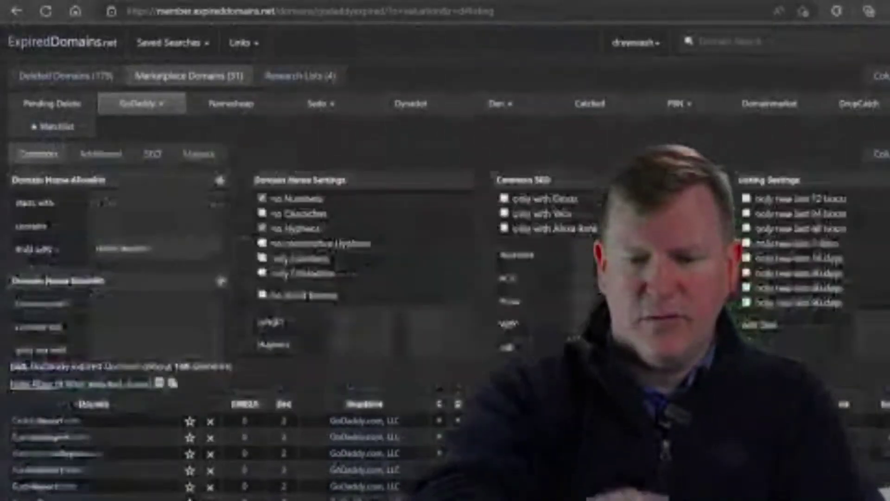
{"action": "left_click", "coordinate": [197, 249]}
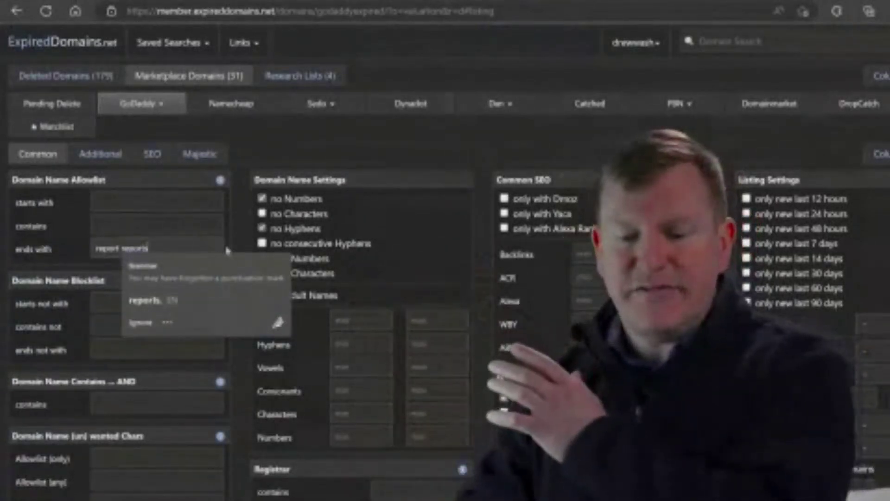
{"action": "left_click", "coordinate": [239, 237]}
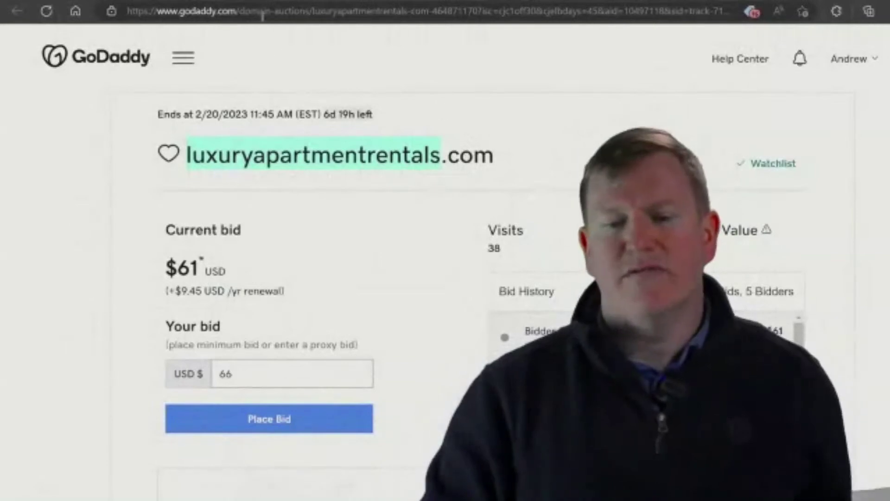
- Review the GoDaddy auctions for boatingsupplies.com and forlocal.com, and add forlocal.com to the watchlist
{"action": "mouse_move", "coordinate": [259, 1]}
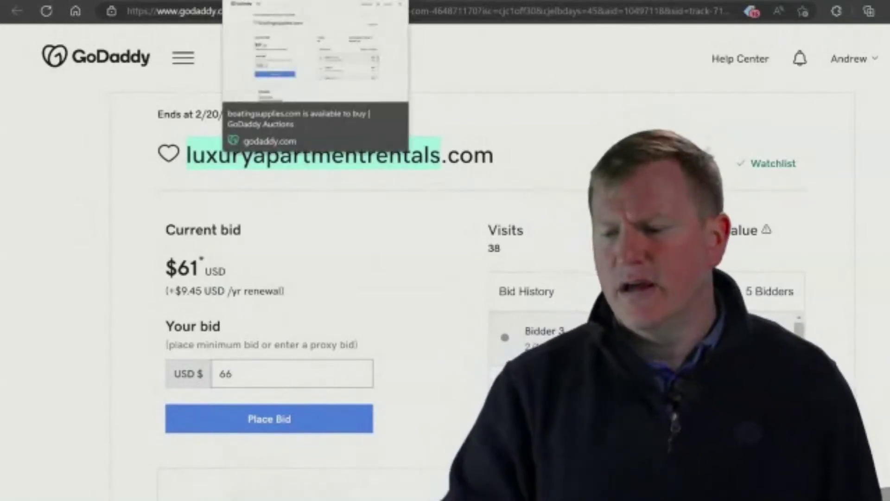
{"action": "left_click", "coordinate": [252, 2]}
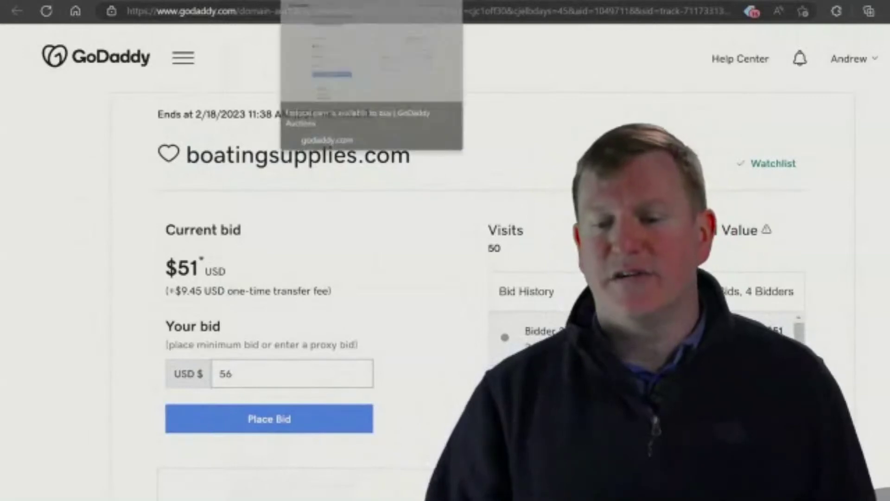
{"action": "left_click", "coordinate": [320, 1]}
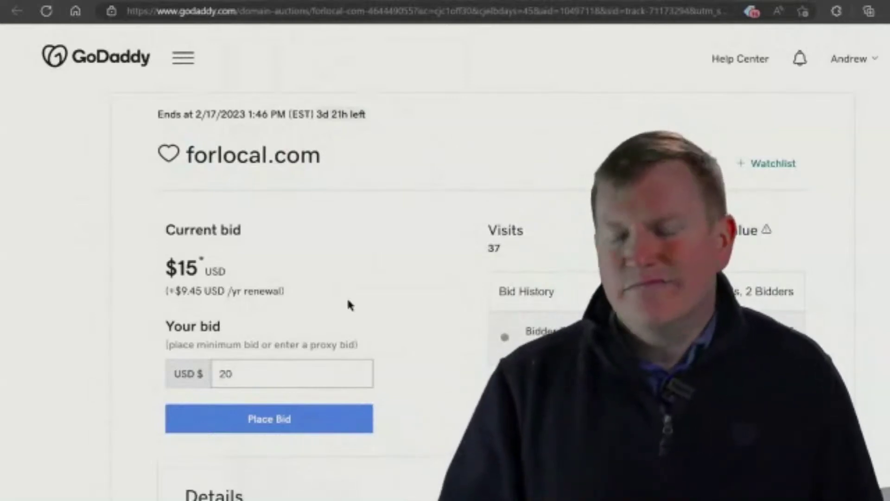
{"action": "left_click", "coordinate": [771, 163]}
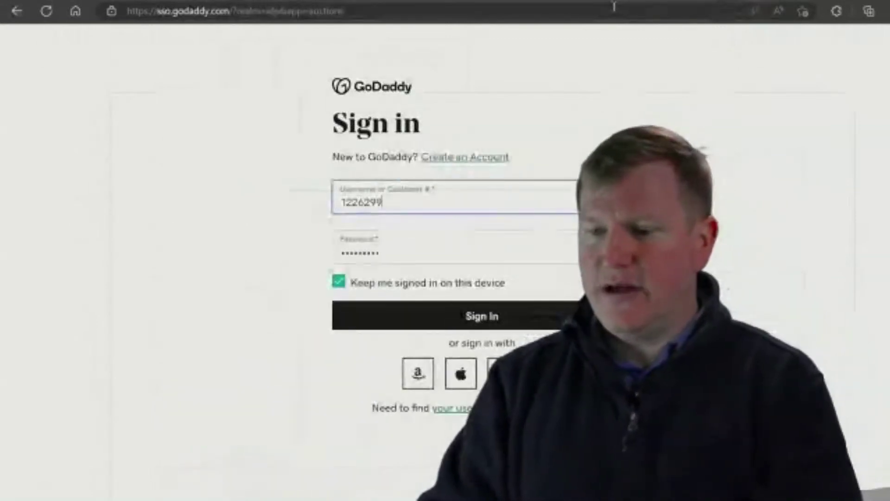
- Go to Google Trends and search for the term "bots" in the United States
{"action": "left_click", "coordinate": [613, 7]}
{"action": "type", "text": "tre"}
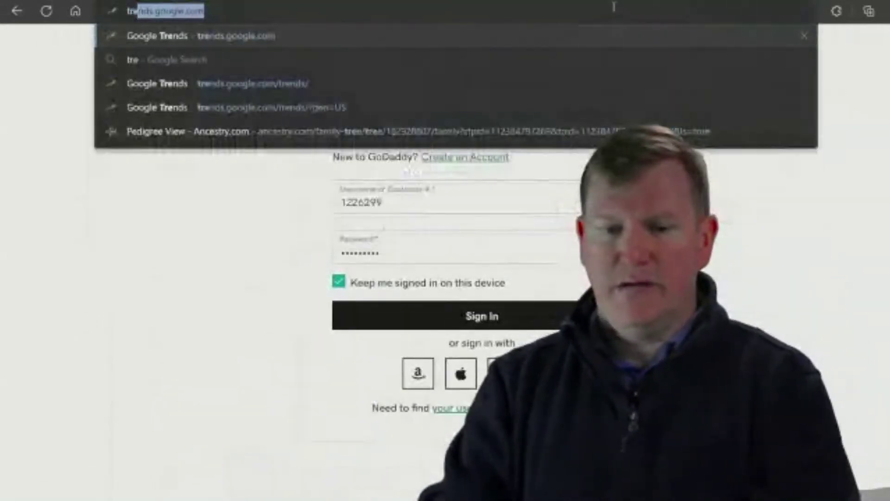
{"action": "key", "text": "Return"}
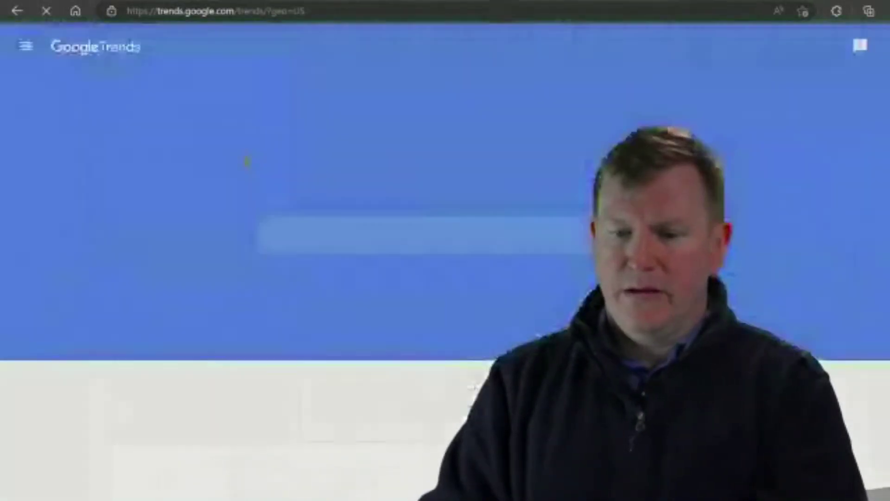
{"action": "left_click", "coordinate": [355, 232]}
{"action": "type", "text": "bots"}
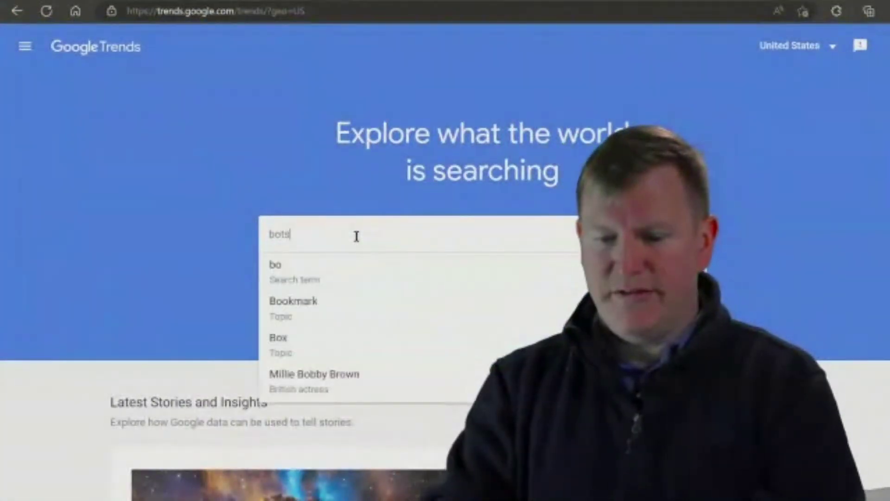
{"action": "key", "text": "Return"}
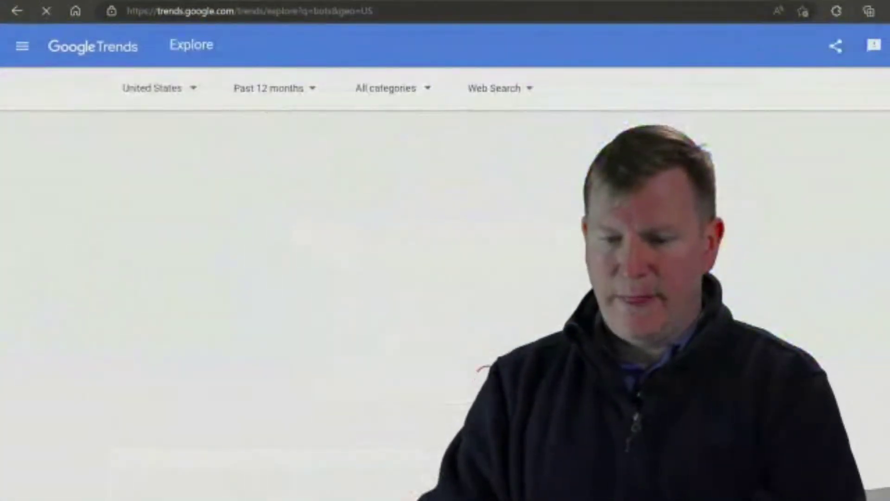
- Set the trend period to 2004 - present and examine the interest in "bots" over time
{"action": "left_click", "coordinate": [285, 178]}
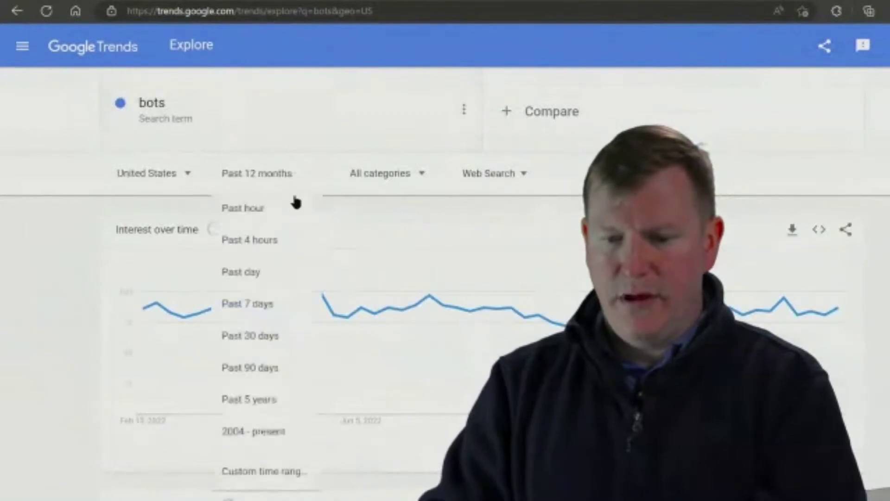
{"action": "left_click", "coordinate": [264, 432]}
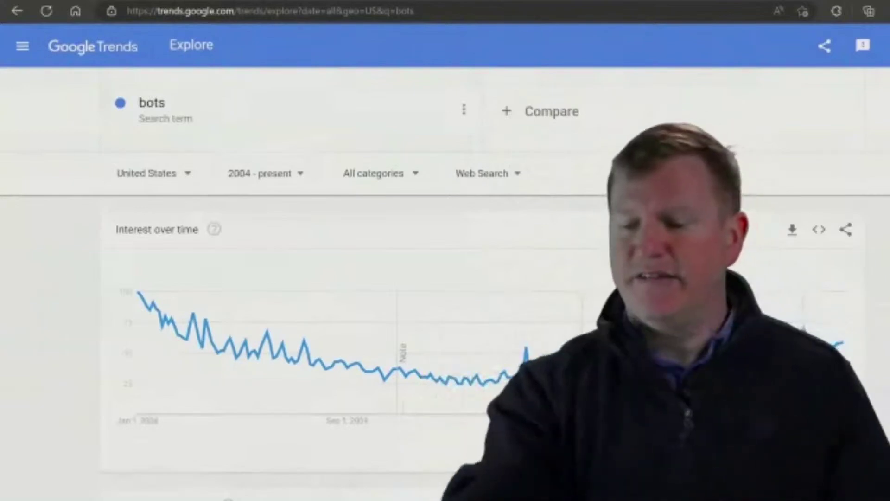
{"action": "scroll", "coordinate": [434, 278], "scroll_direction": "down", "scroll_amount": 2}
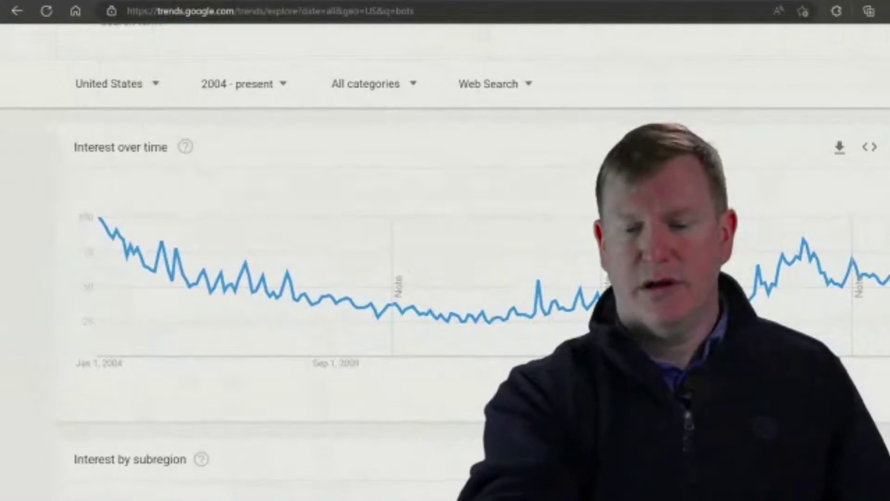
{"action": "scroll", "coordinate": [398, 279], "scroll_direction": "up", "scroll_amount": 1}
{"action": "scroll", "coordinate": [398, 278], "scroll_direction": "down", "scroll_amount": 2}
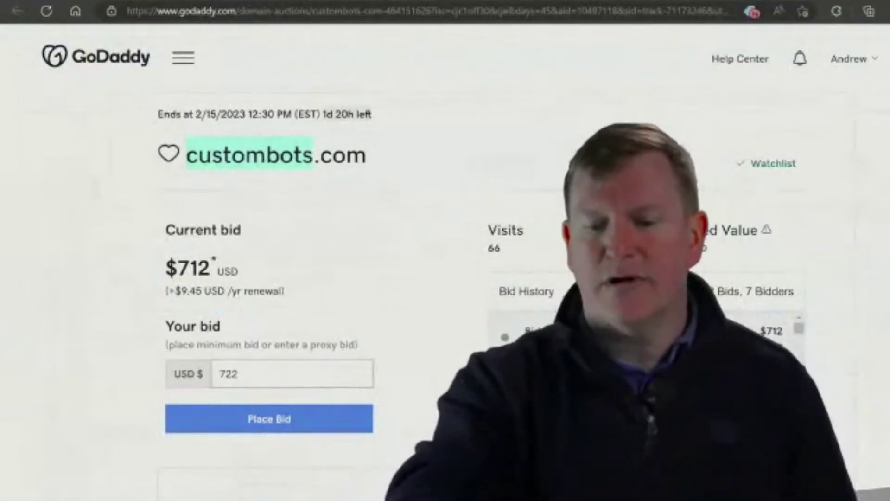
- Switch from the custombots.com auction to the localgifts.com auction and add localgifts.com to the watchlist
{"action": "left_click", "coordinate": [441, 0]}
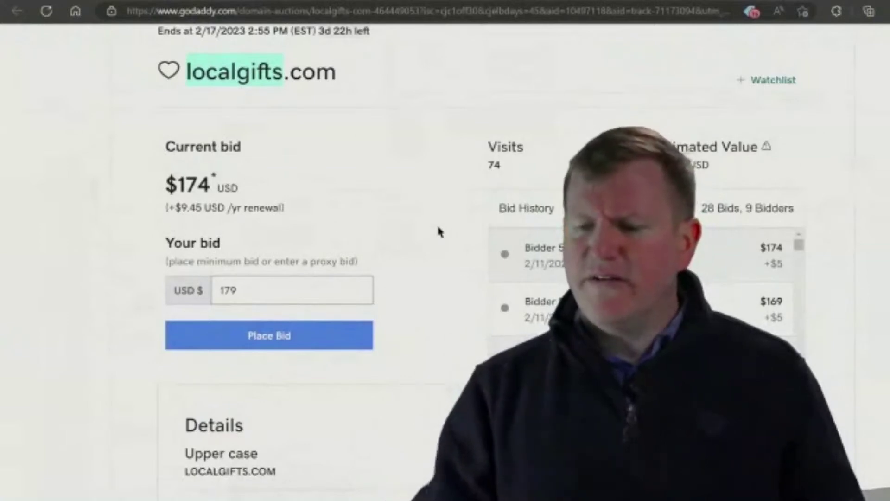
{"action": "left_click", "coordinate": [775, 86]}
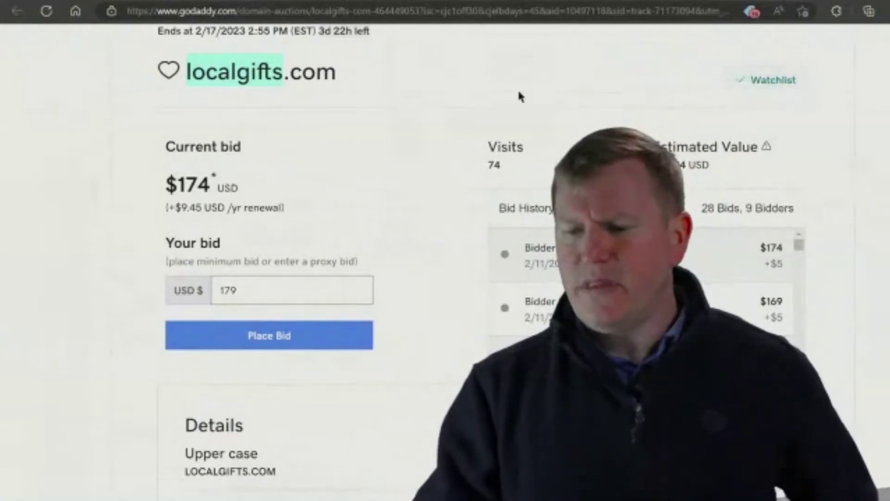